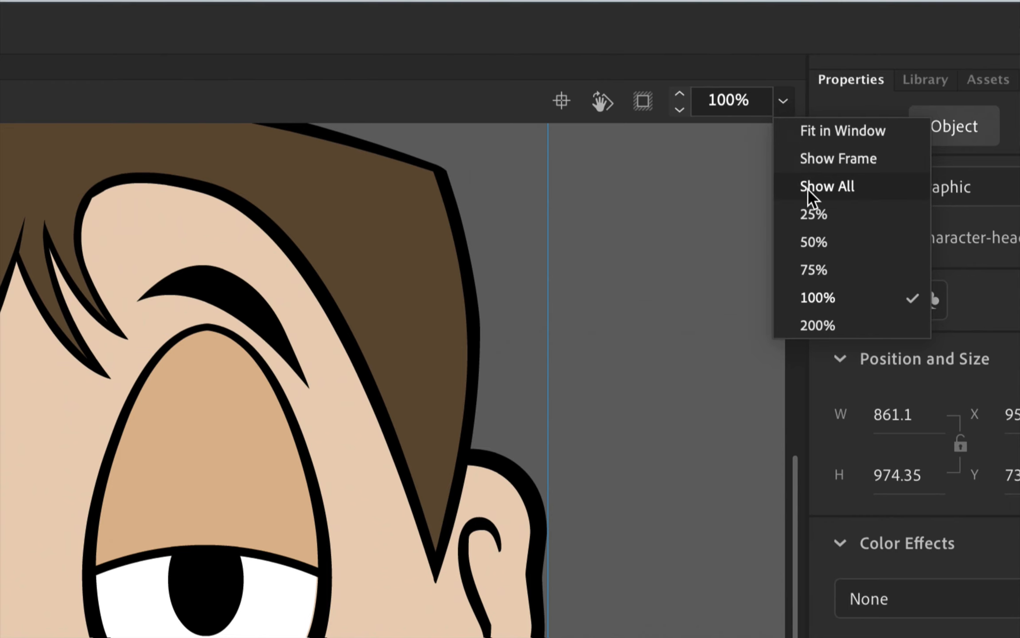
# - Fit all artwork in view and briefly play the main timeline to preview the head
pyautogui.click(811, 187)
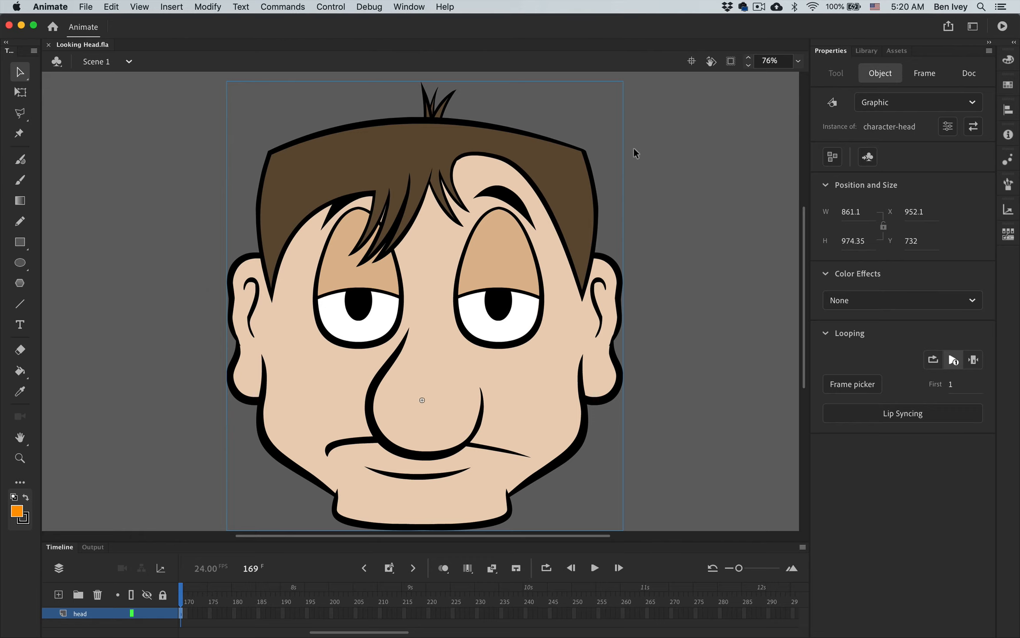
pyautogui.press('Return')
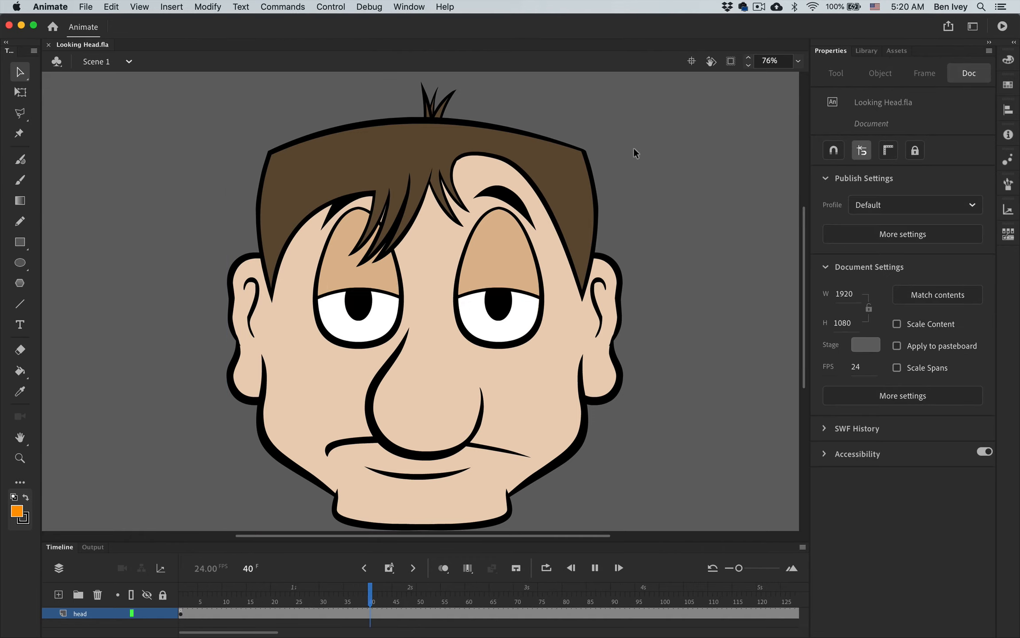
pyautogui.press('Return')
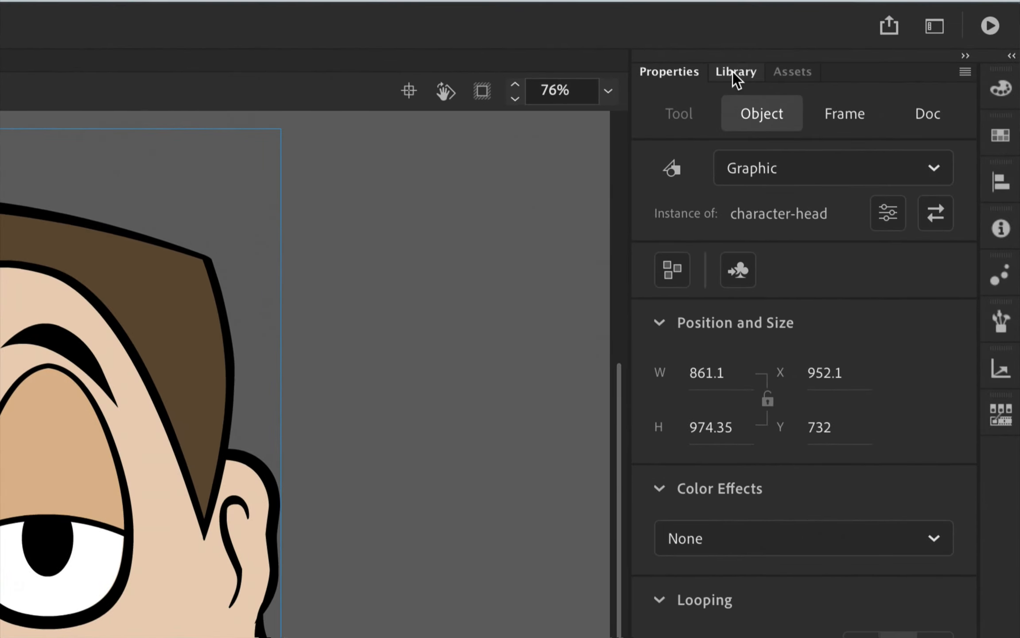
# - Show the document's library, enter the character-head symbol on the stage, and enlarge the timeline to display its layers
pyautogui.click(736, 72)
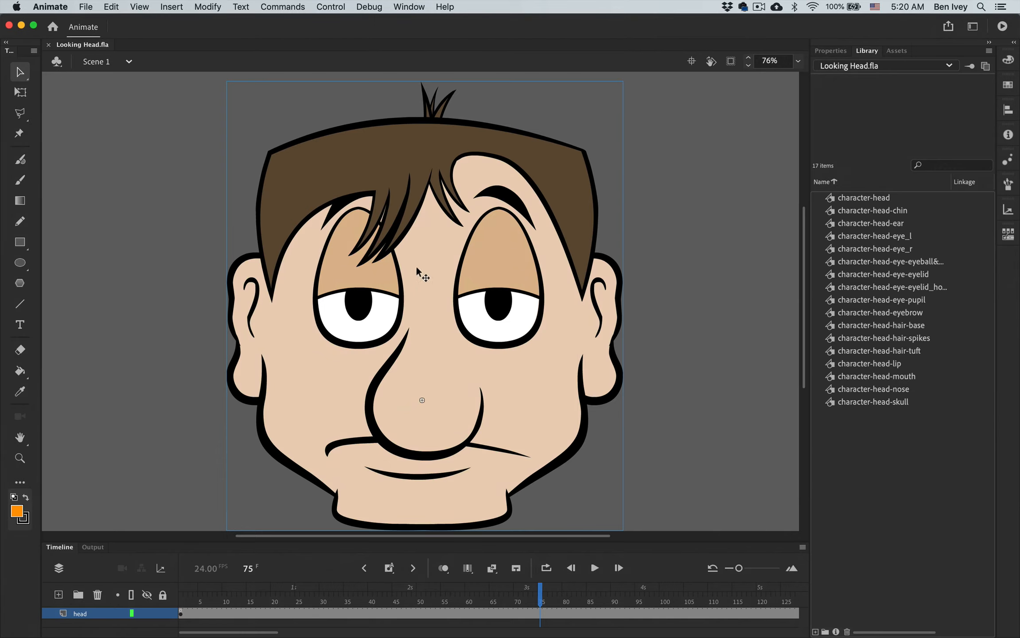
pyautogui.doubleClick(423, 296)
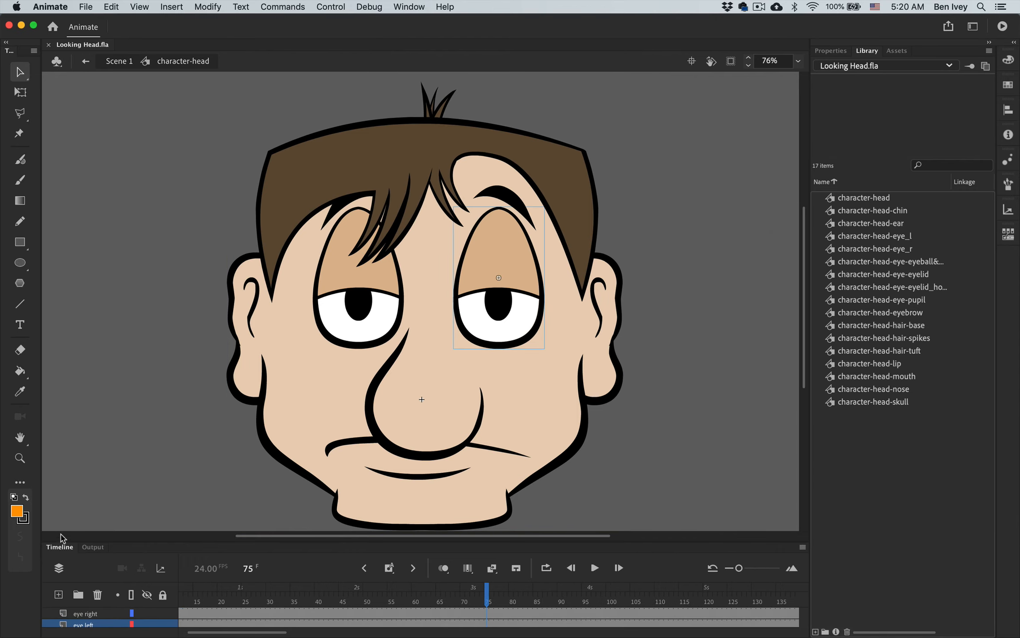
pyautogui.moveTo(61, 538); pyautogui.dragTo(64, 395)
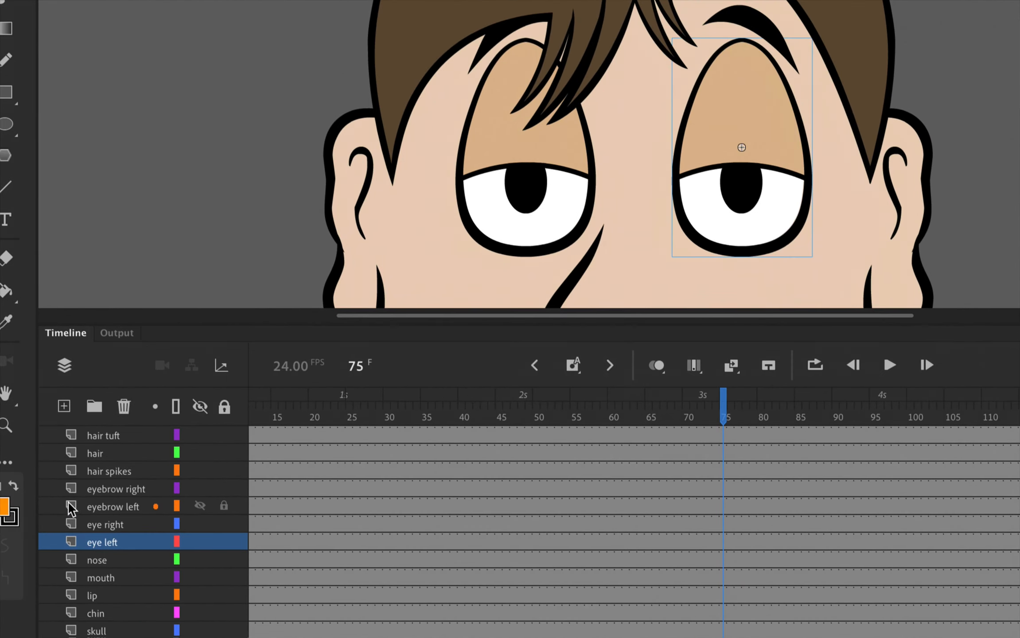
# - Examine the character-head layers by selecting the hair, hair spikes and eyebrow left layers, and check where their frames begin
pyautogui.click(90, 463)
pyautogui.click(100, 456)
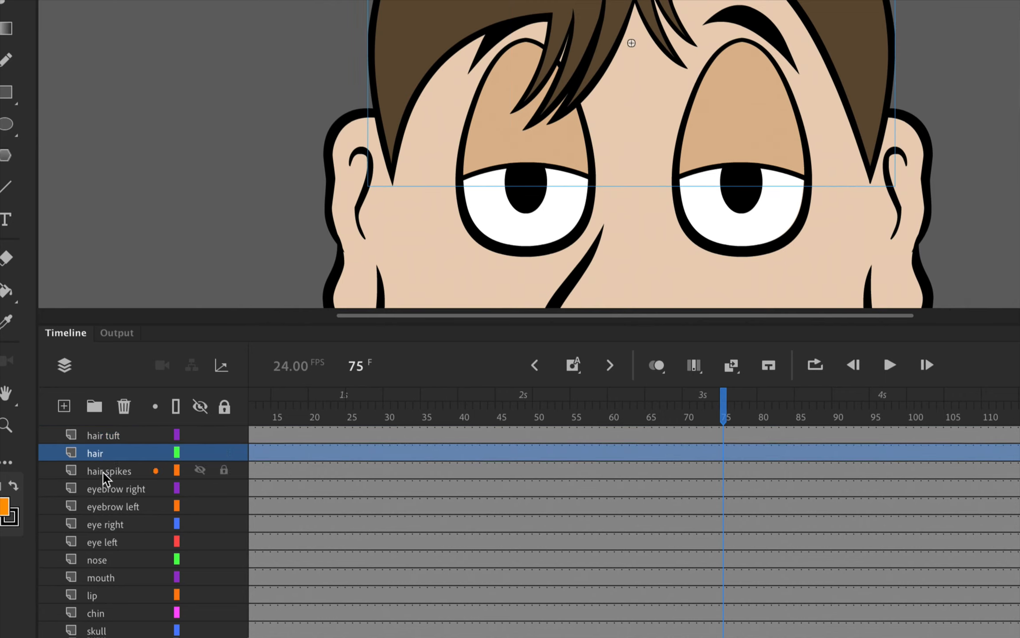
pyautogui.click(102, 472)
pyautogui.click(110, 506)
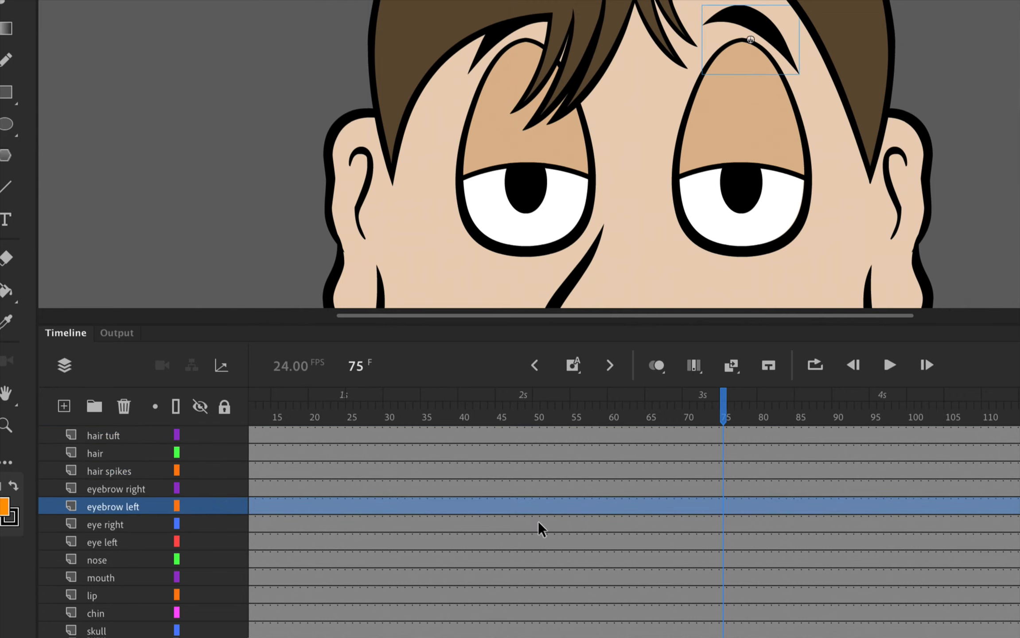
pyautogui.hscroll(-3, 423, 522)
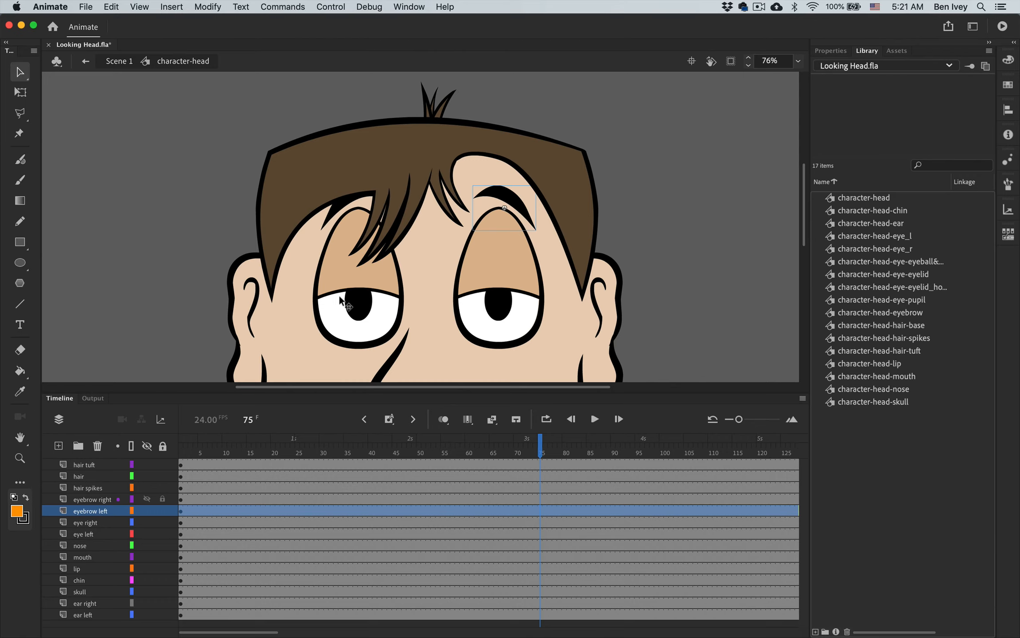
# - Enter the character-head-eye_r symbol for editing in place and go to frame 1 of its timeline
pyautogui.click(347, 323)
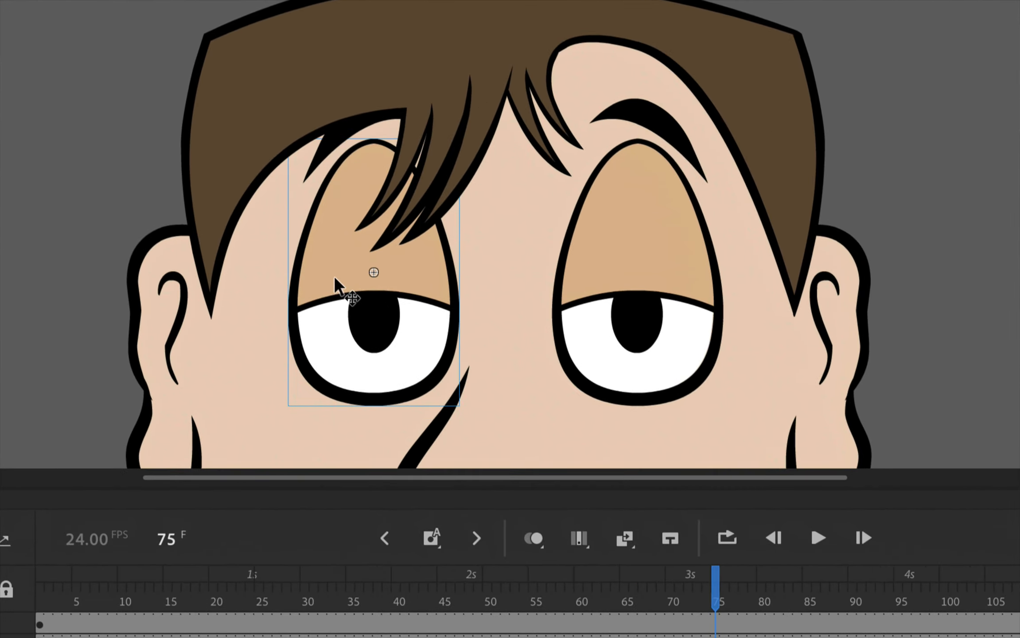
pyautogui.doubleClick(328, 270)
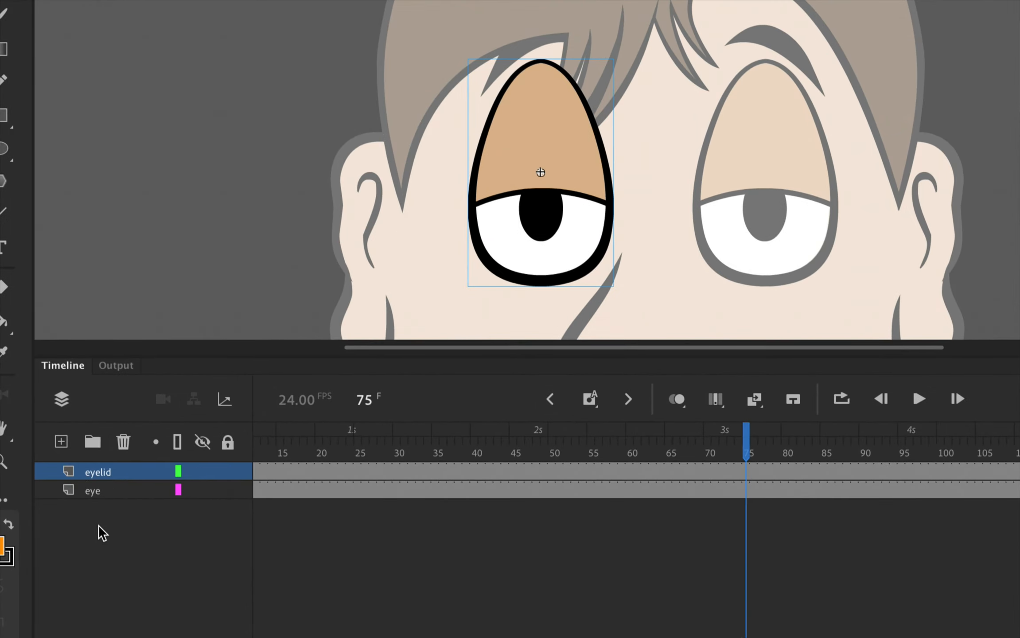
pyautogui.hscroll(-5, 344, 485)
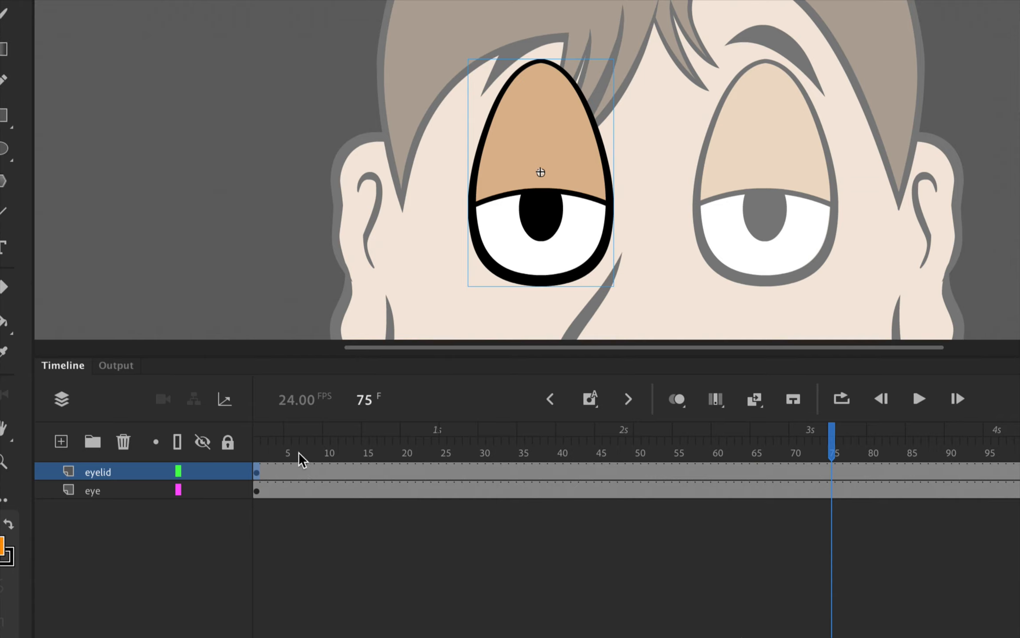
pyautogui.moveTo(295, 456); pyautogui.dragTo(256, 461)
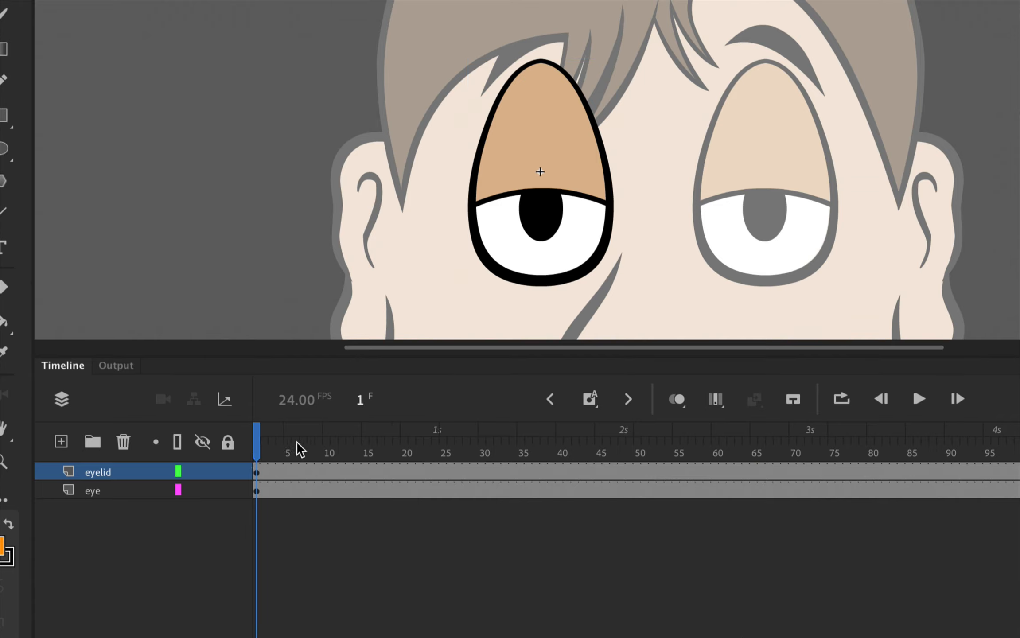
pyautogui.moveTo(258, 444)
pyautogui.mouseDown()
pyautogui.moveTo(459, 448)
pyautogui.moveTo(242, 450)
pyautogui.mouseUp()
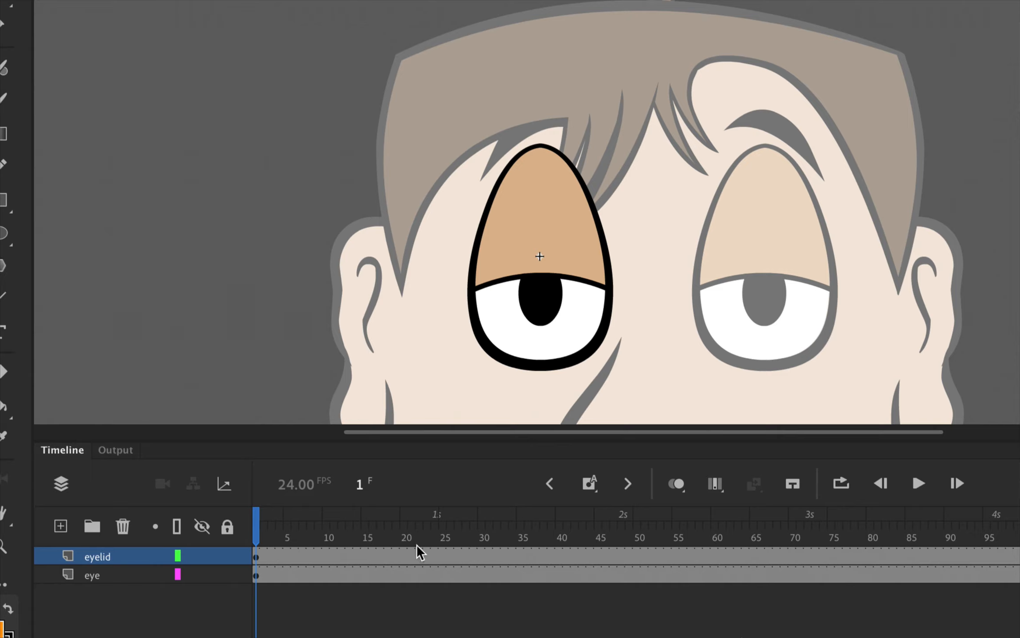
# - Go through the eyelid house symbol into the nested eyelid symbol and scrub its blink animation from frame 1 to 17 and back
pyautogui.doubleClick(530, 218)
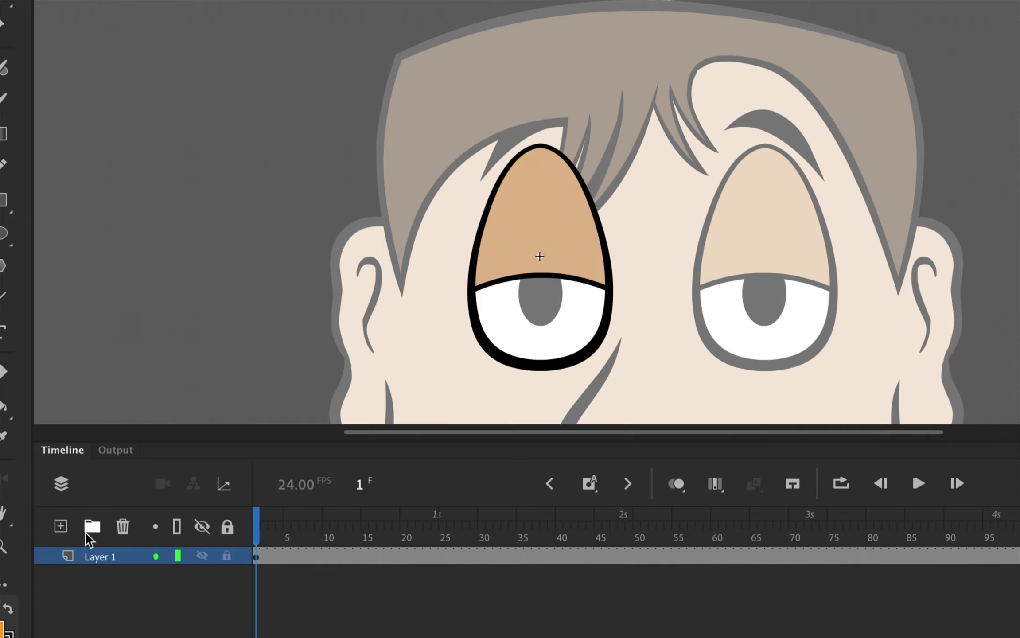
pyautogui.moveTo(261, 530); pyautogui.dragTo(196, 546)
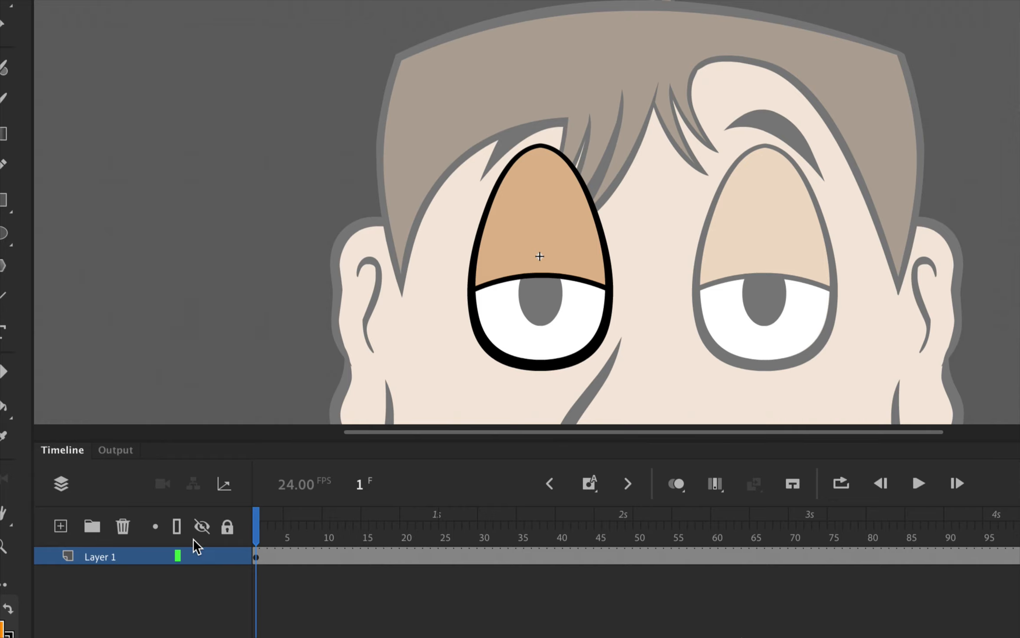
pyautogui.doubleClick(541, 215)
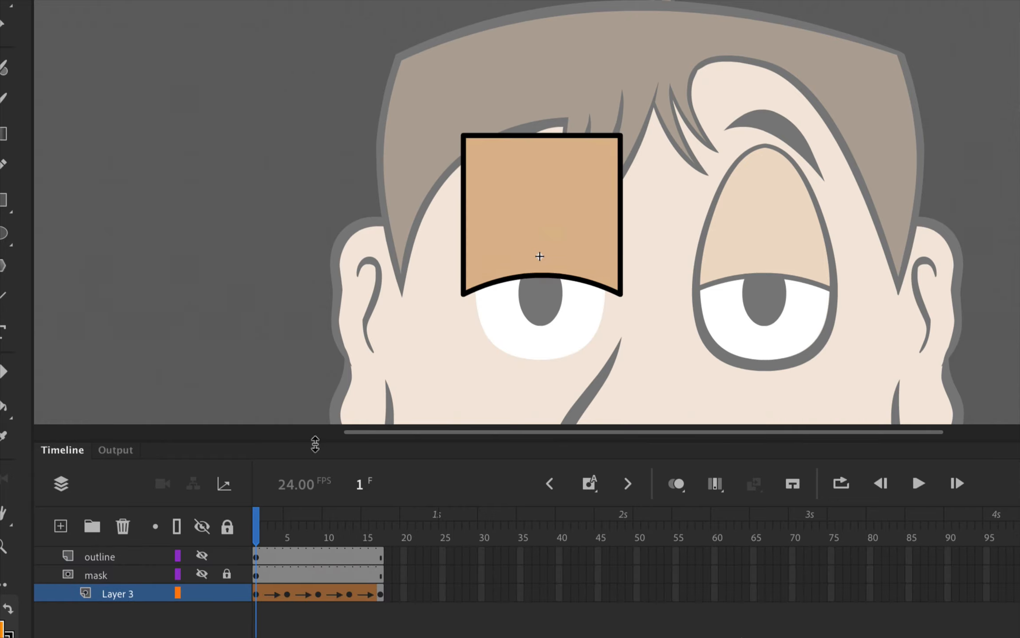
pyautogui.moveTo(257, 520); pyautogui.dragTo(410, 522)
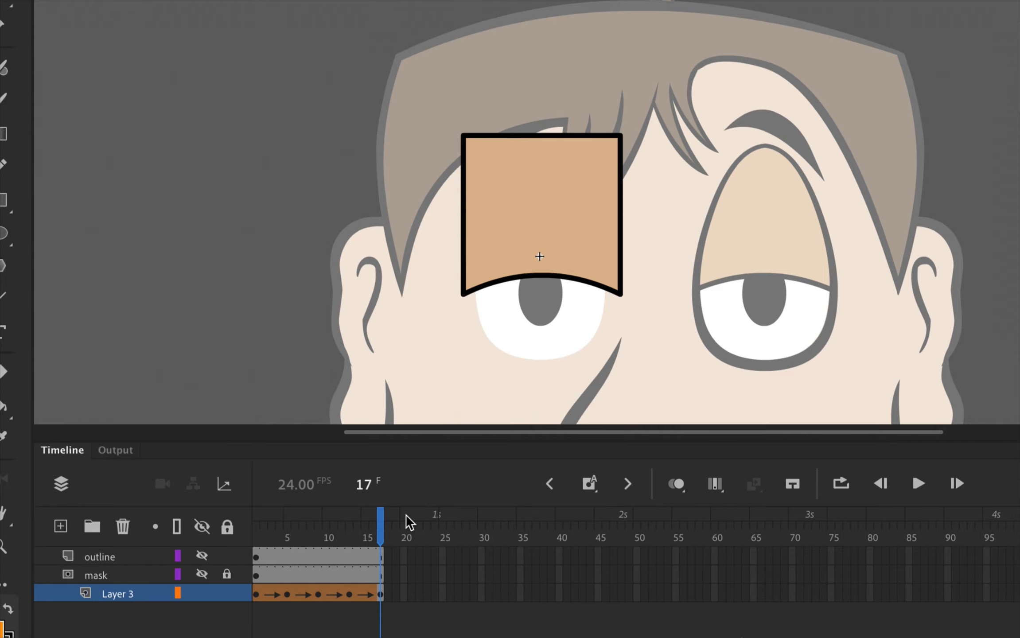
pyautogui.moveTo(410, 522); pyautogui.dragTo(253, 522)
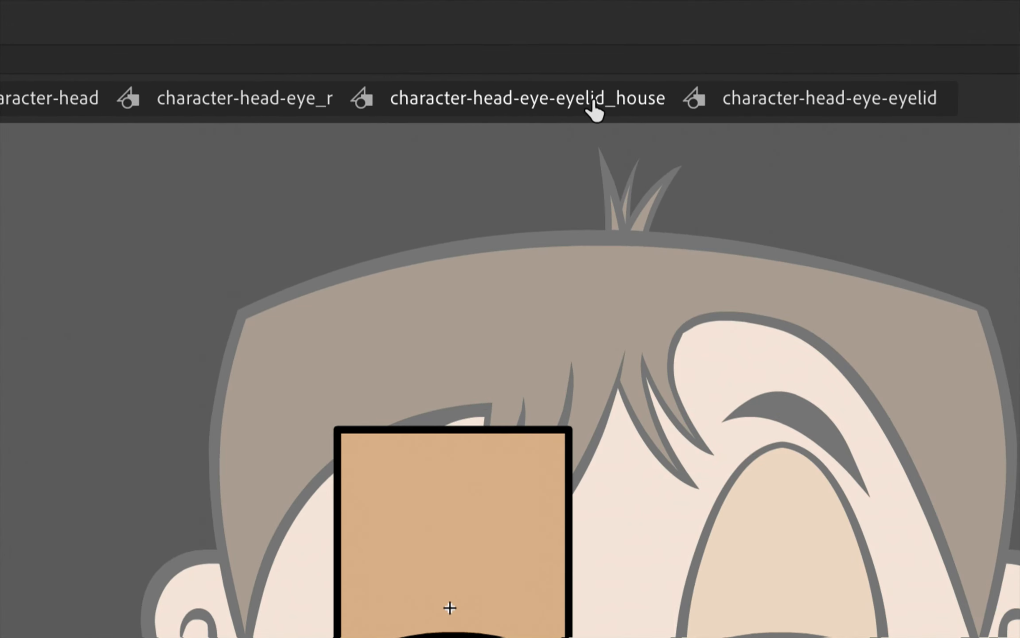
# - Return to the character-head-eye-eyelid_house symbol and insert a keyframe at frame 50 on Layer 1
pyautogui.click(592, 104)
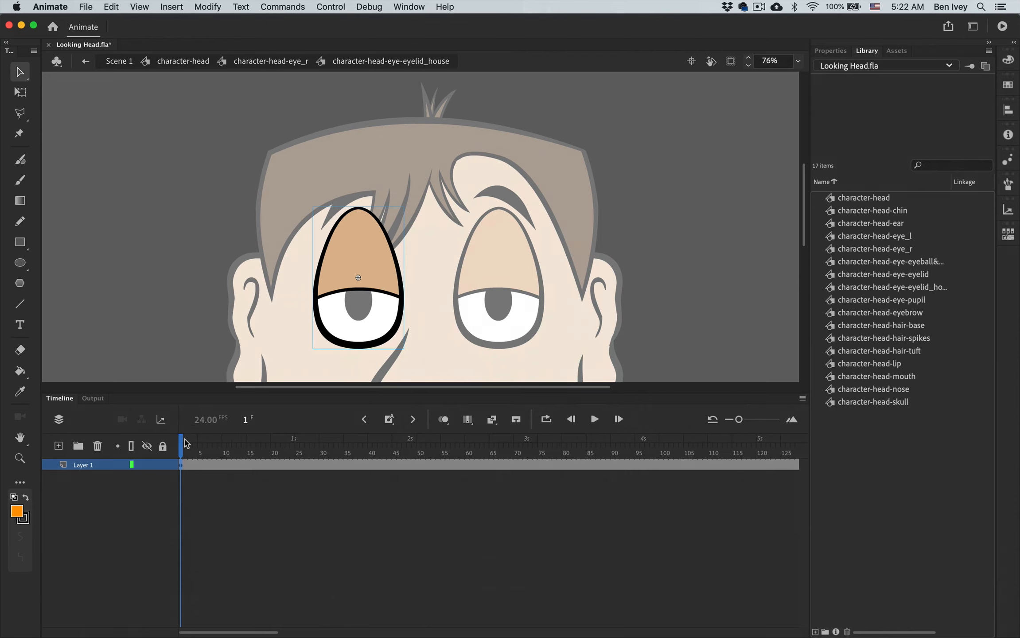
pyautogui.moveTo(186, 443)
pyautogui.mouseDown()
pyautogui.moveTo(339, 444)
pyautogui.moveTo(166, 440)
pyautogui.mouseUp()
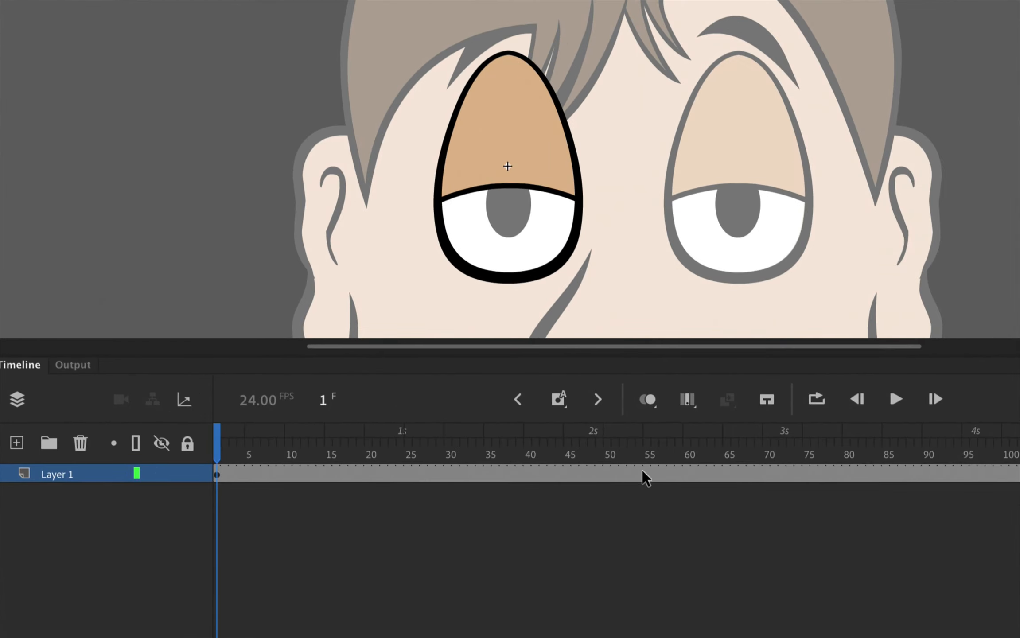
pyautogui.click(614, 475)
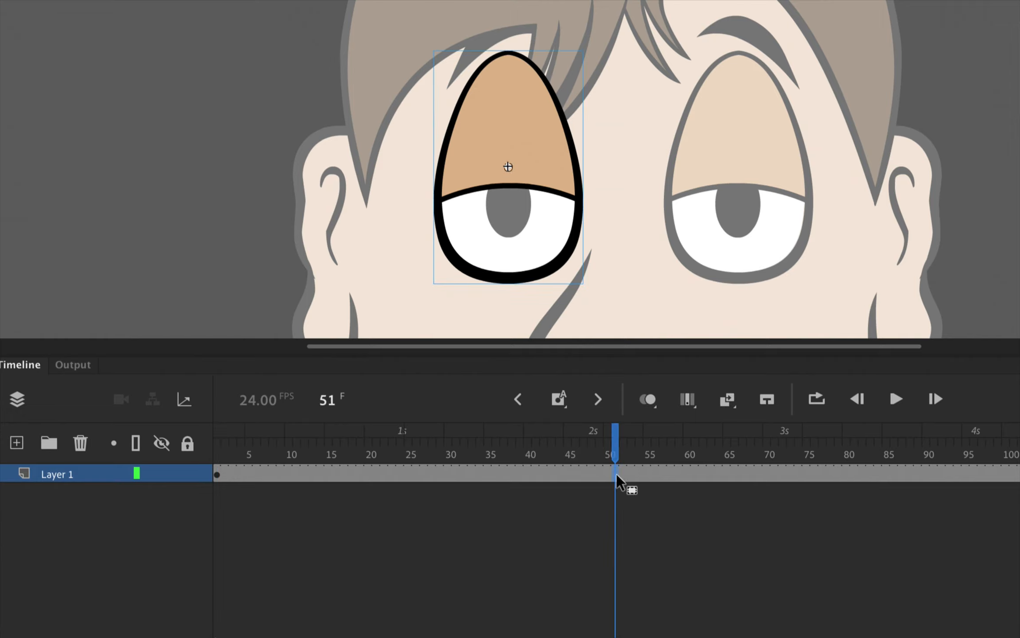
pyautogui.click(608, 475)
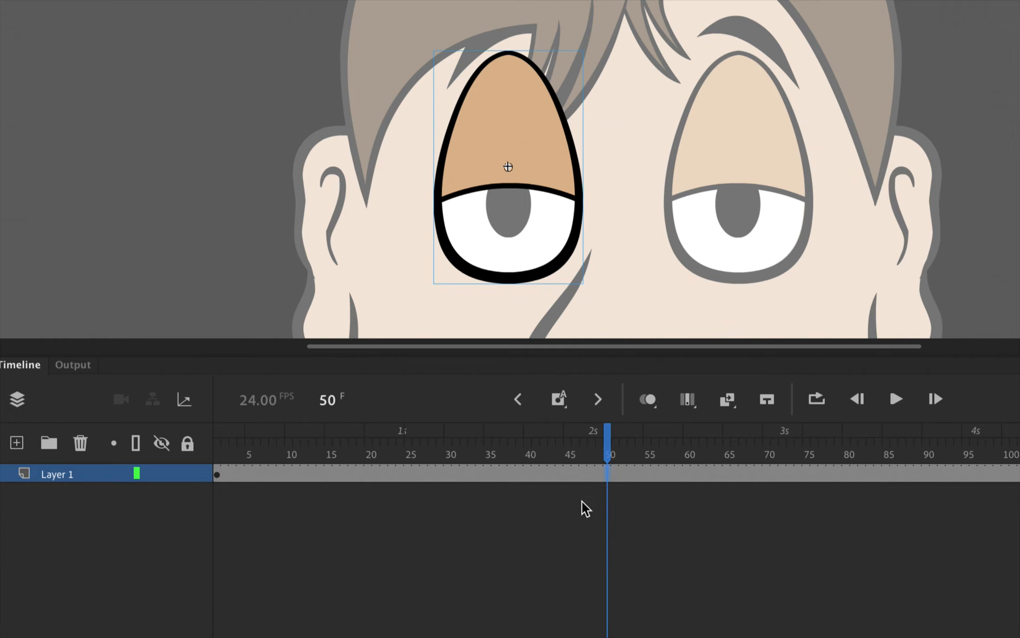
pyautogui.rightClick(609, 475)
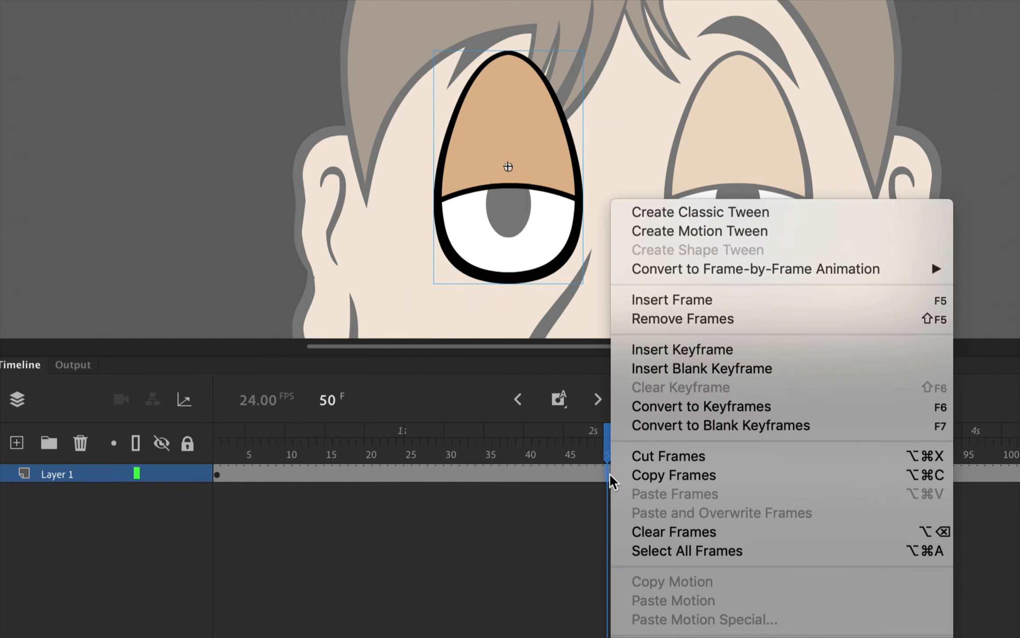
pyautogui.click(691, 351)
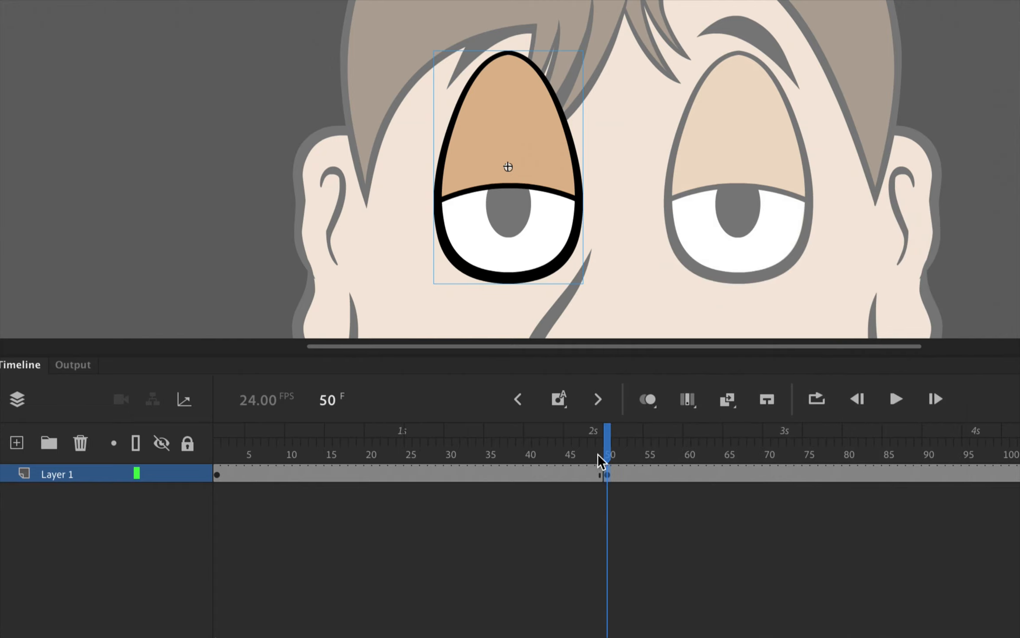
# - Select the eyelid instance at the frame 50 keyframe and set its looping first frame to 1
pyautogui.moveTo(608, 454); pyautogui.dragTo(248, 473)
pyautogui.moveTo(292, 469); pyautogui.dragTo(633, 446)
pyautogui.click(607, 475)
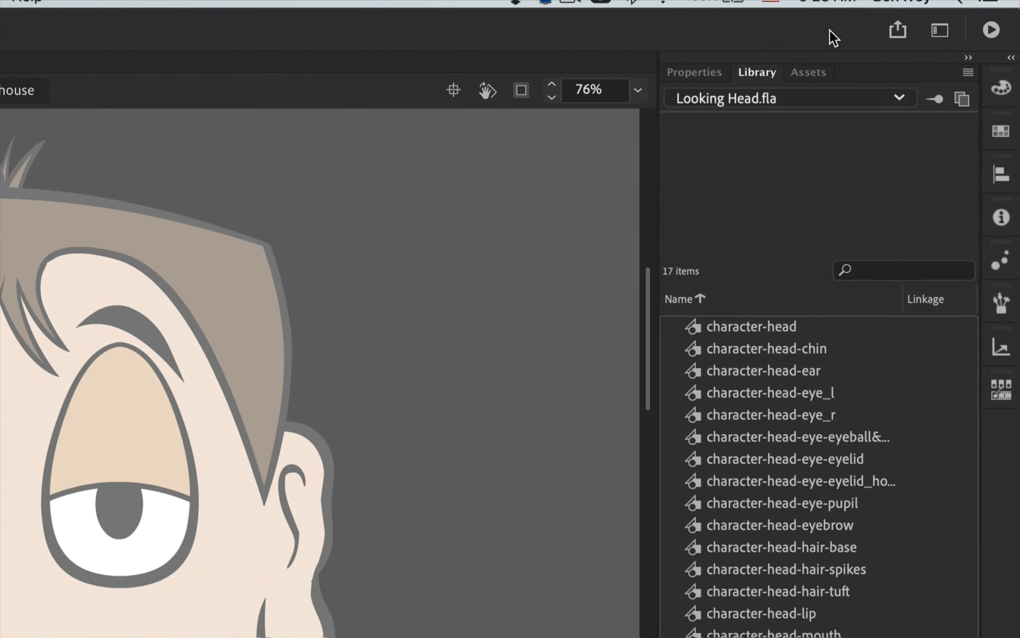
pyautogui.click(835, 52)
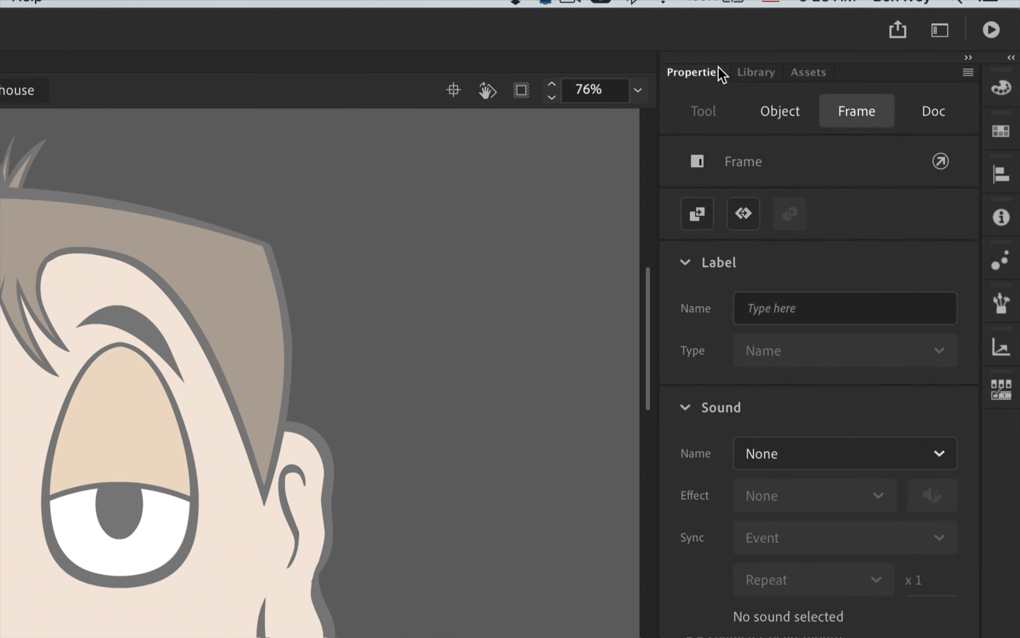
pyautogui.click(779, 111)
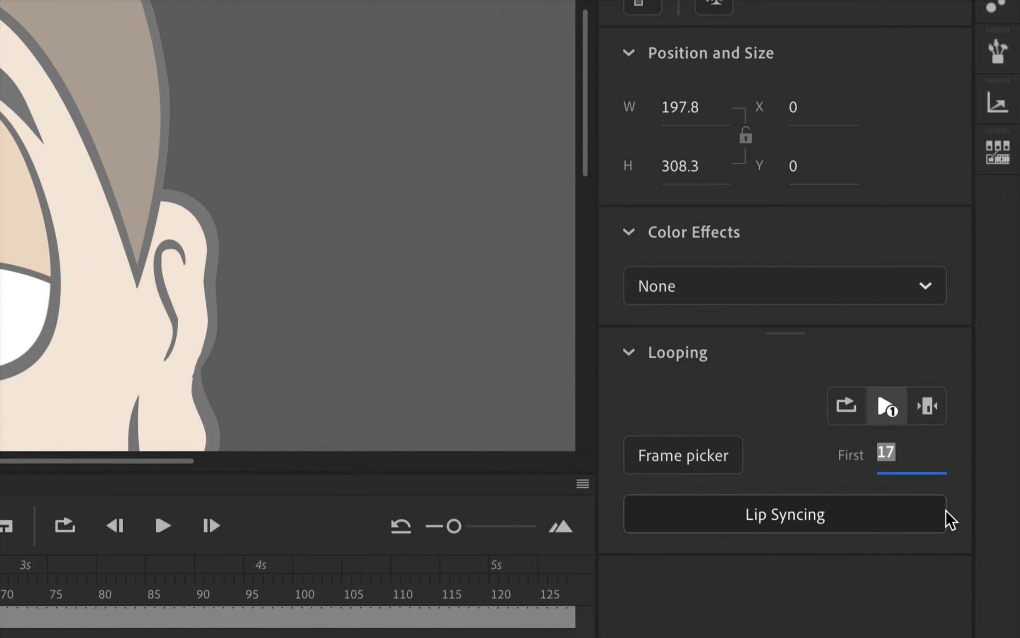
pyautogui.write('1')
pyautogui.press('Return')
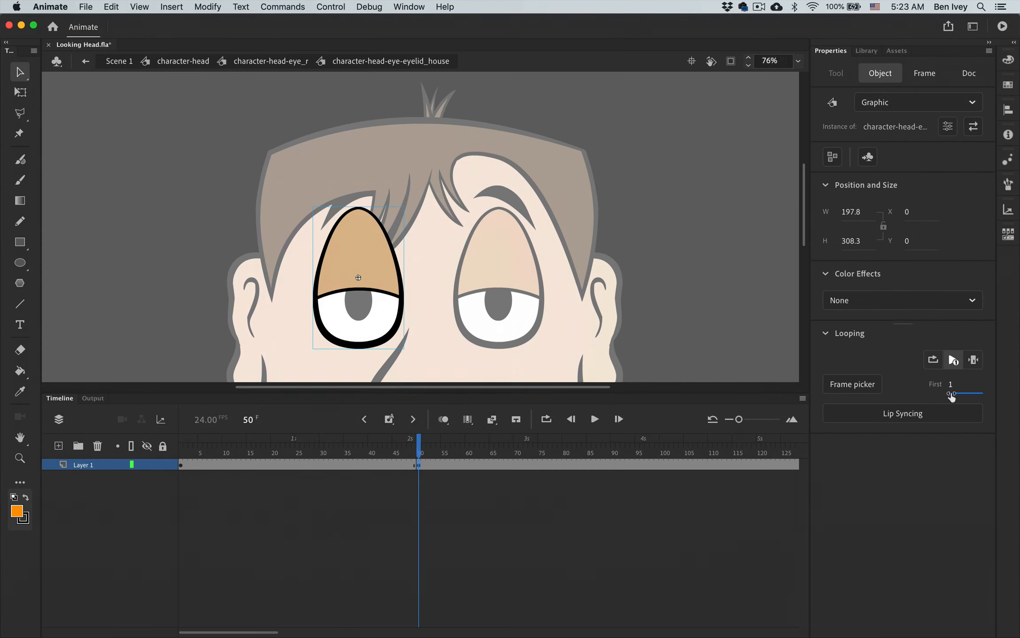
# - Scrub past the frame 50 keyframe, test the movie to check the blink, and close the preview
pyautogui.moveTo(420, 458); pyautogui.dragTo(514, 474)
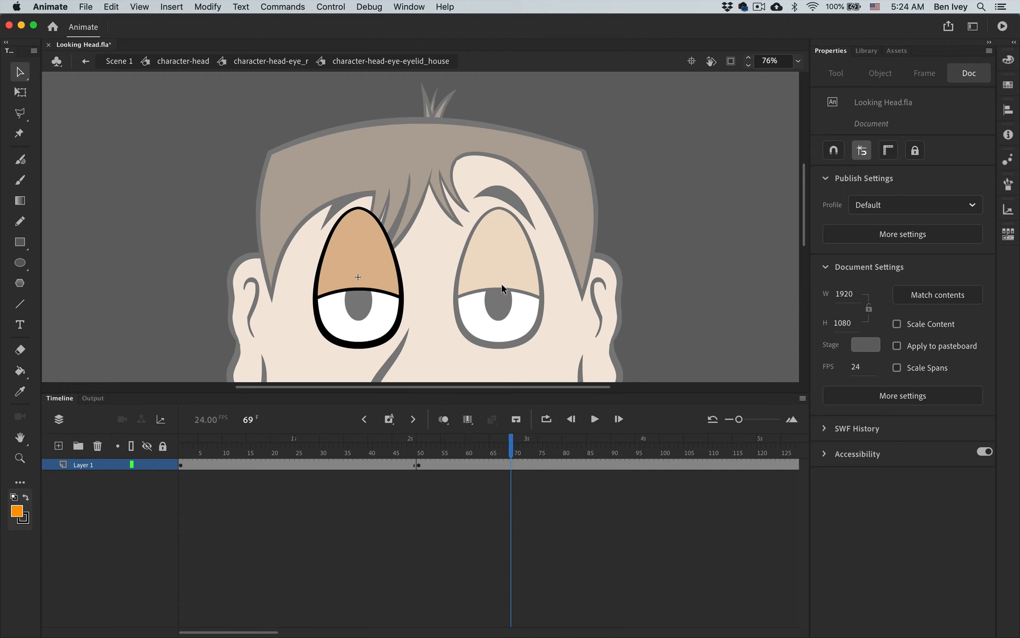
pyautogui.click(325, 5)
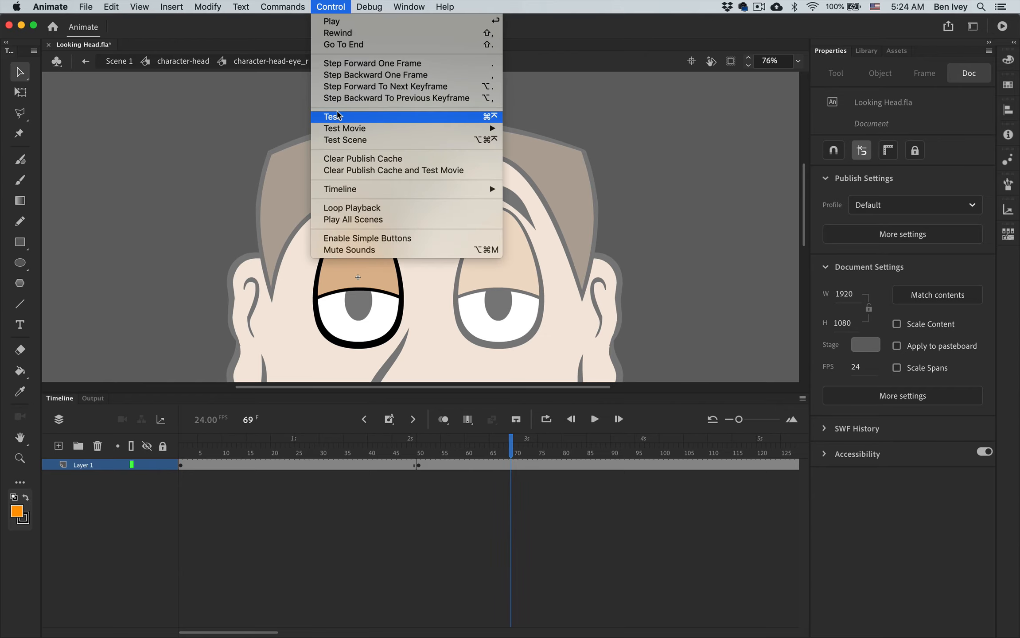
pyautogui.click(338, 118)
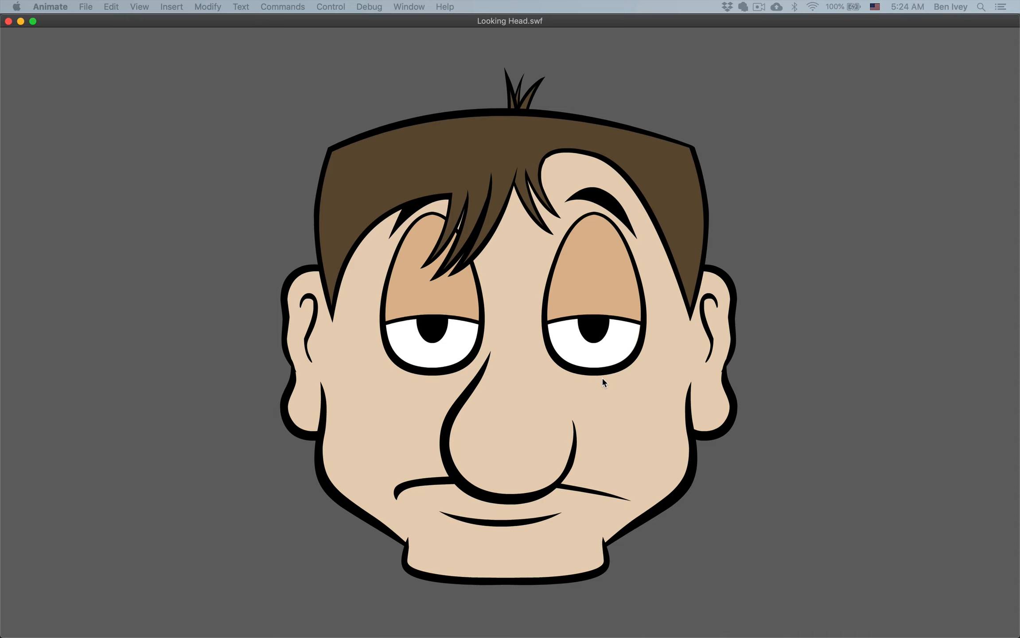
pyautogui.click(8, 22)
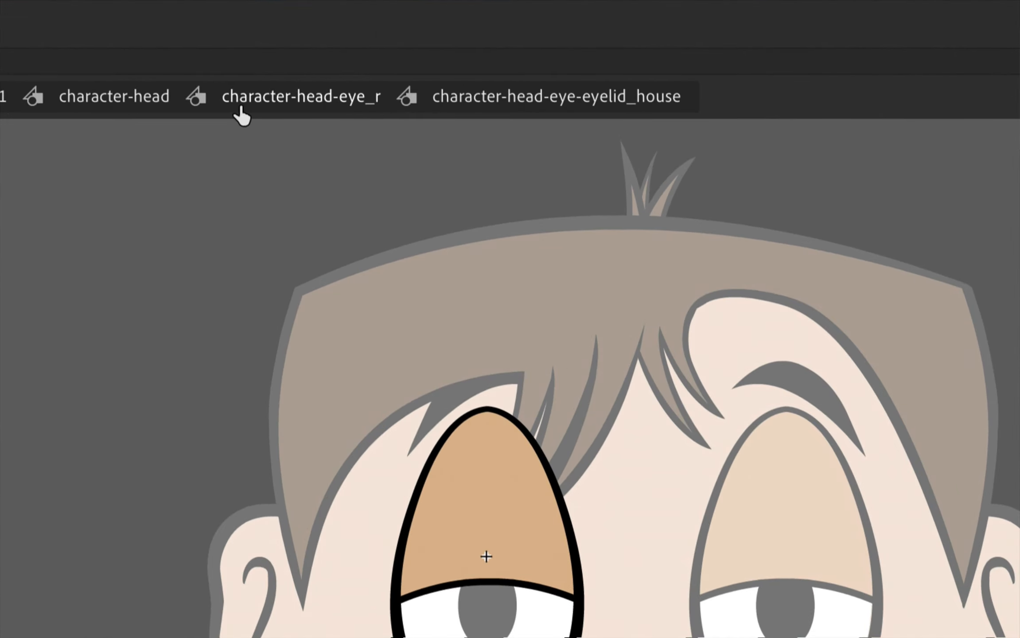
# - Return to character-head-eye_r, enter its nested character-head-eye-eyeball&pupil symbol to examine the mask, pupil and eyeball layers, and go back up
pyautogui.click(330, 102)
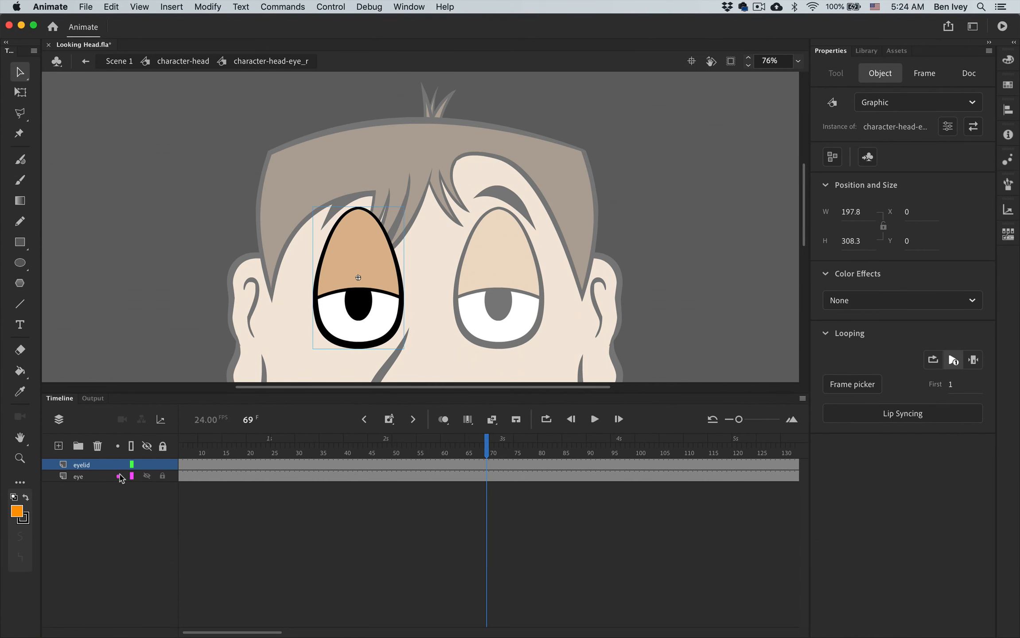
pyautogui.click(366, 309)
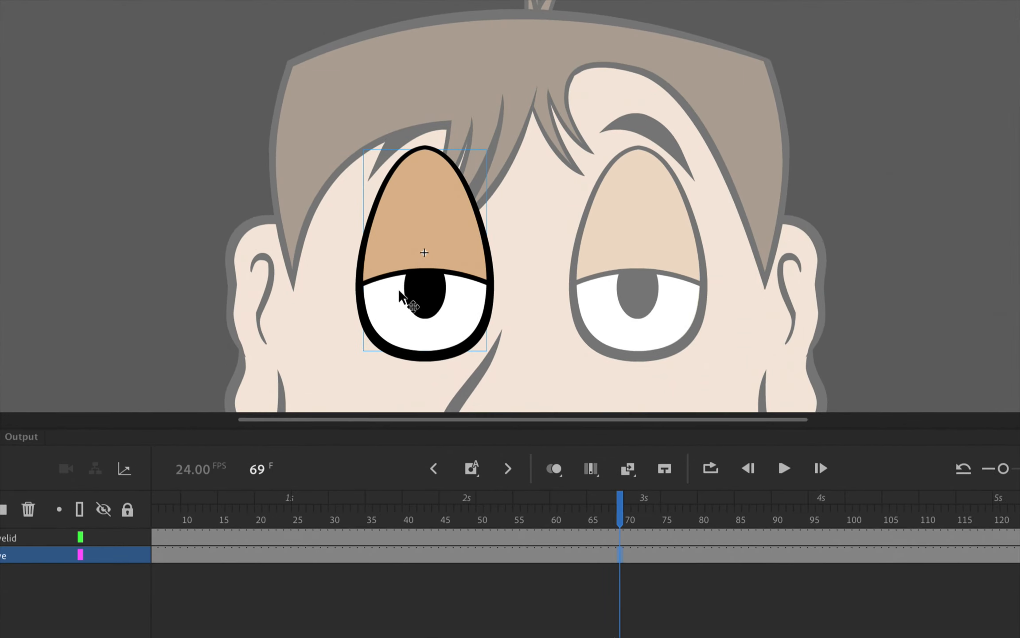
pyautogui.doubleClick(424, 304)
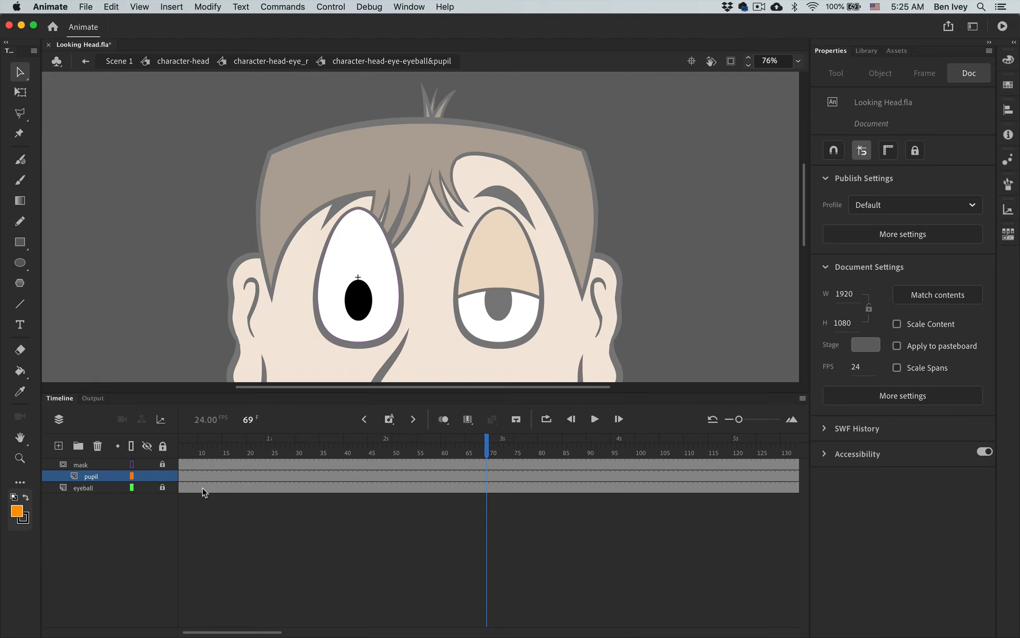
pyautogui.click(290, 62)
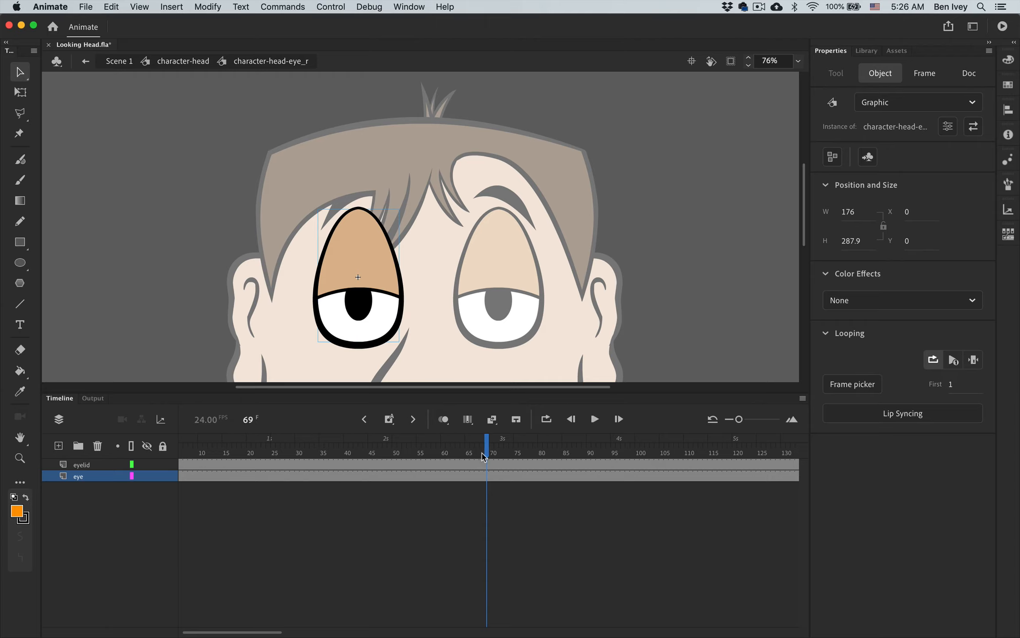
# - Enter the character-head-eye-eyeball&pupil symbol again and insert a keyframe at frame 55 on the pupil layer
pyautogui.moveTo(484, 457); pyautogui.dragTo(527, 445)
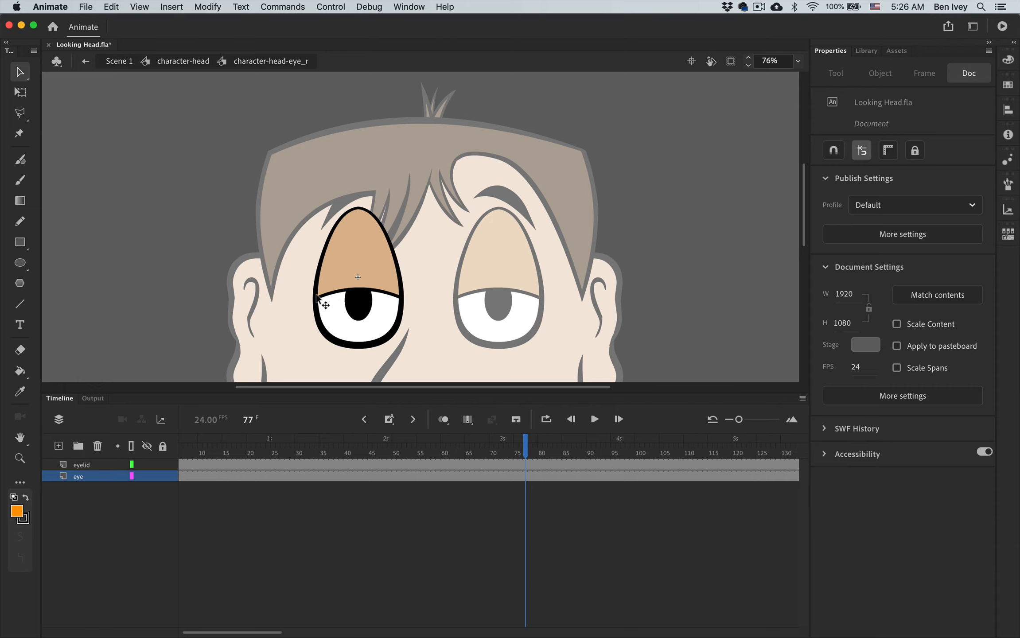
pyautogui.moveTo(527, 444); pyautogui.dragTo(396, 441)
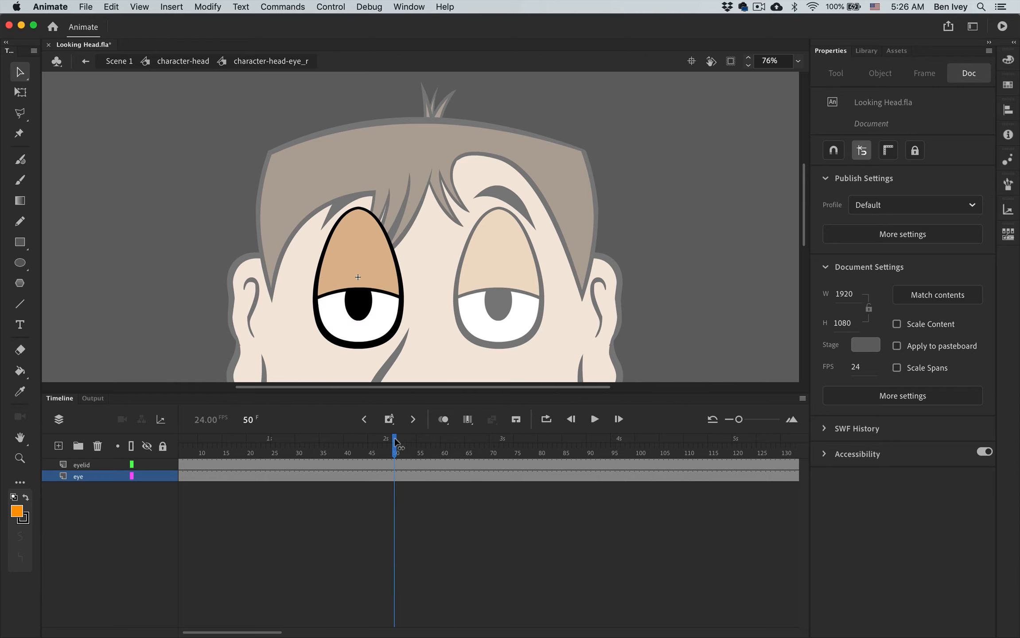
pyautogui.doubleClick(354, 311)
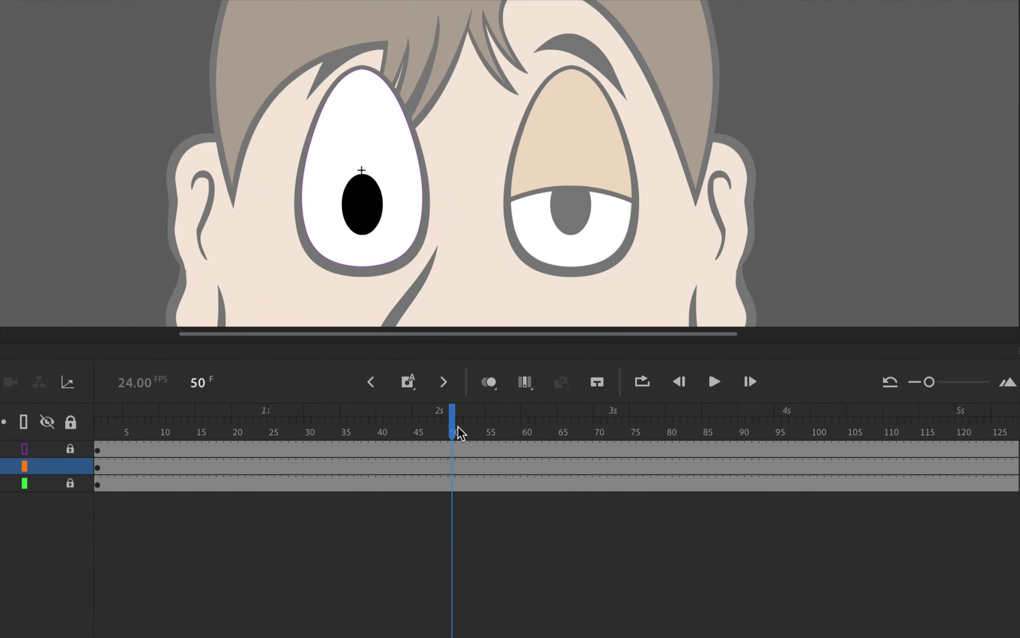
pyautogui.moveTo(461, 433); pyautogui.dragTo(490, 433)
pyautogui.click(489, 467)
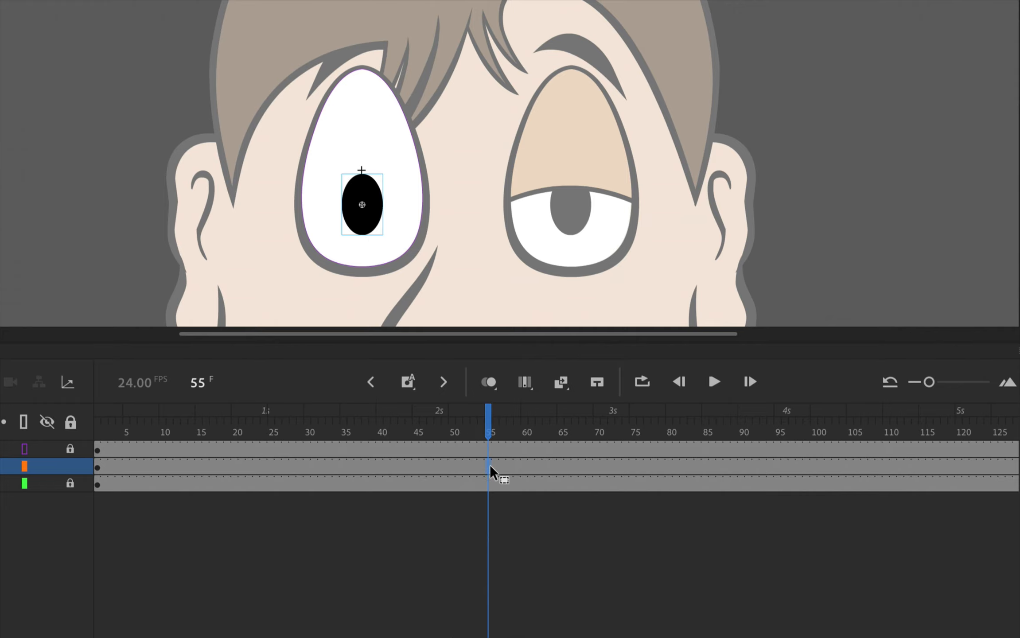
pyautogui.rightClick(490, 467)
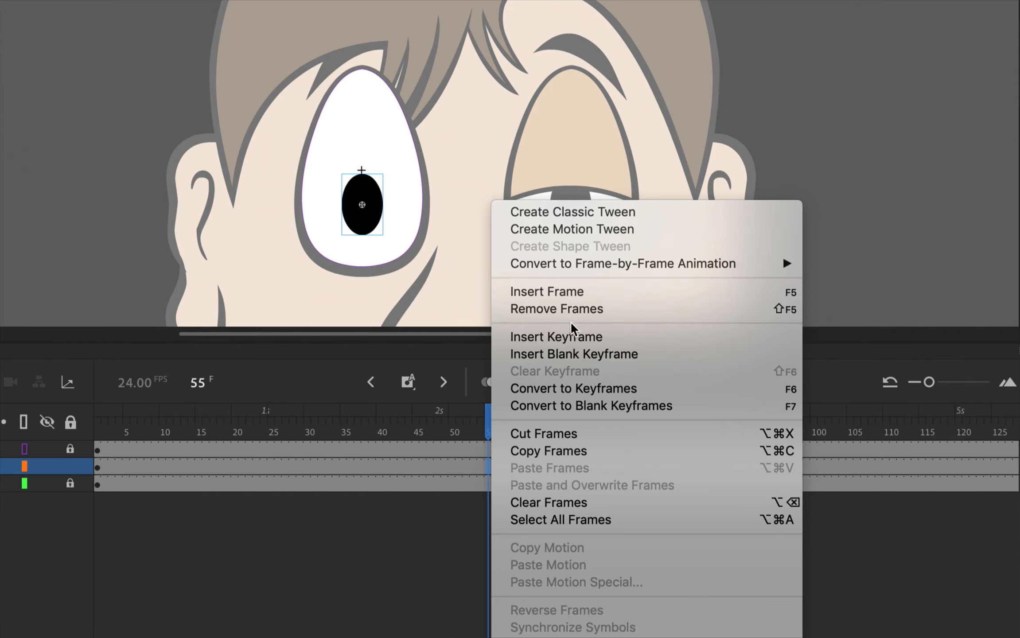
pyautogui.click(571, 340)
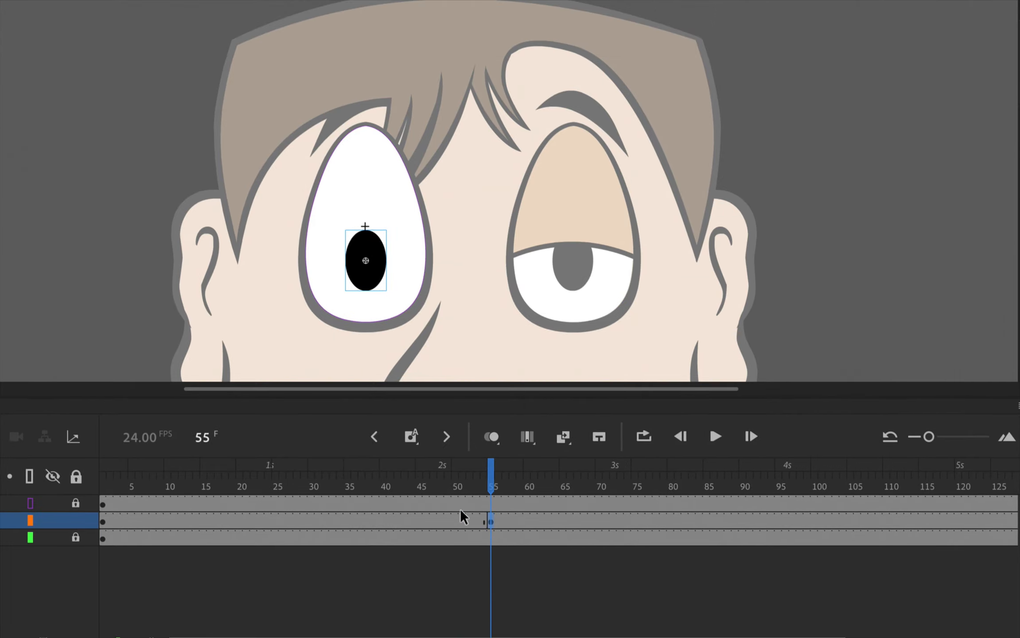
# - Move the pupil at frame 55 to the eyeball's left edge, at about X -64.6, then test the movie and close the preview
pyautogui.moveTo(379, 293); pyautogui.dragTo(332, 292)
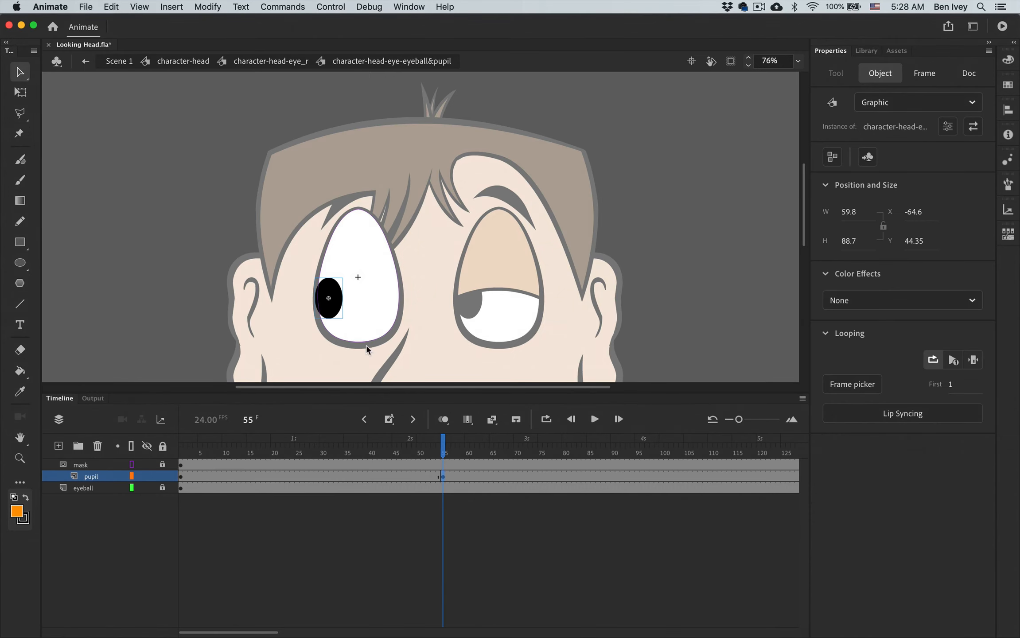
pyautogui.click(327, 12)
pyautogui.click(354, 116)
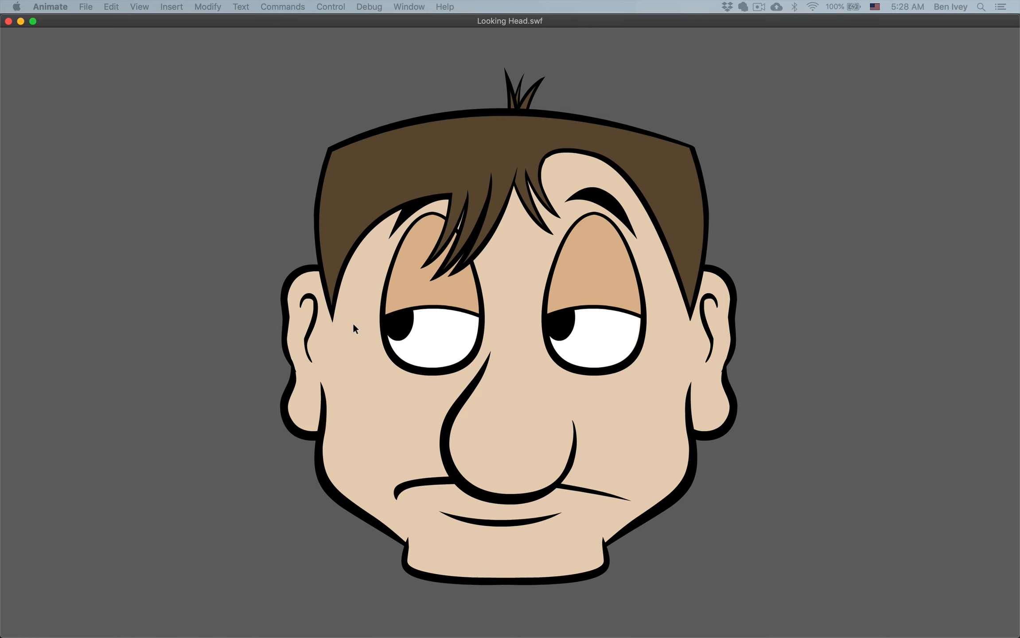
pyautogui.press('super+w')
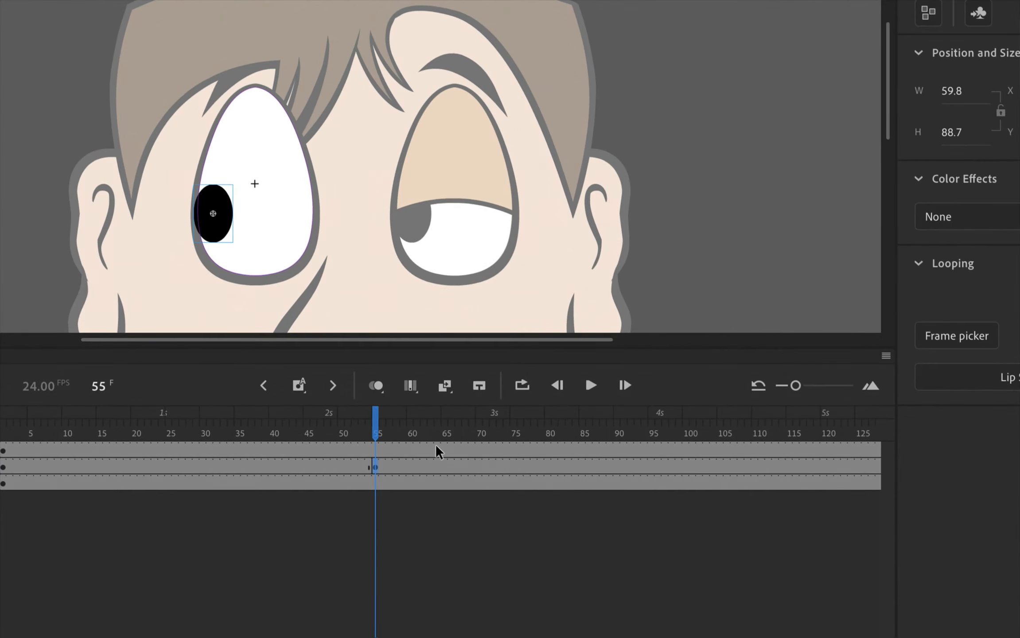
# - Insert a keyframe at frame 80 on the pupil layer to hold the sideways look
pyautogui.moveTo(375, 425); pyautogui.dragTo(550, 422)
pyautogui.click(548, 466)
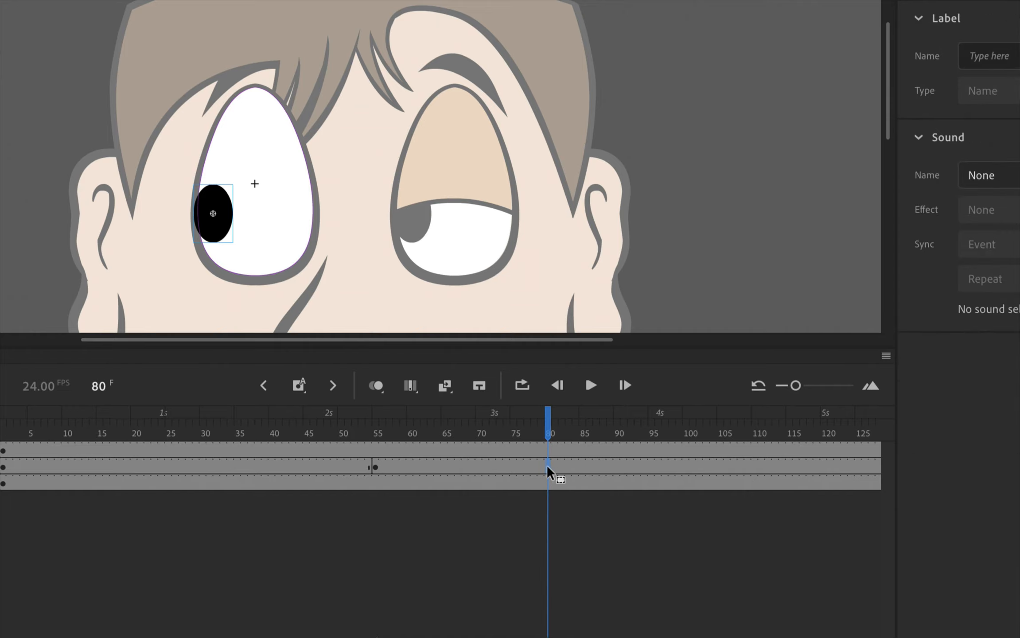
pyautogui.rightClick(548, 470)
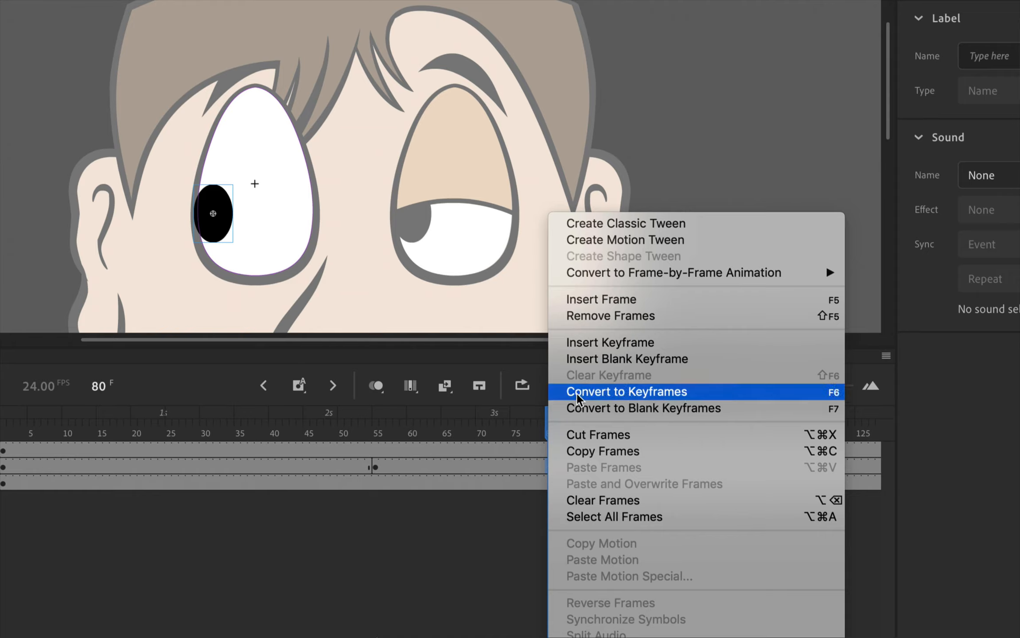
pyautogui.click(605, 346)
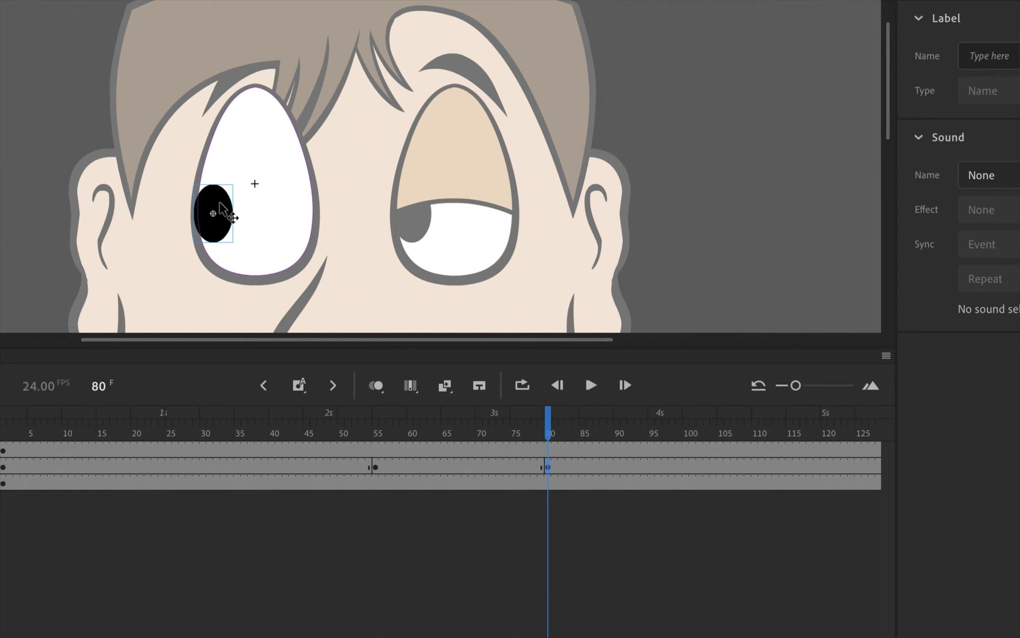
# - Insert another keyframe at frame 84 on the pupil layer
pyautogui.moveTo(549, 423); pyautogui.dragTo(578, 428)
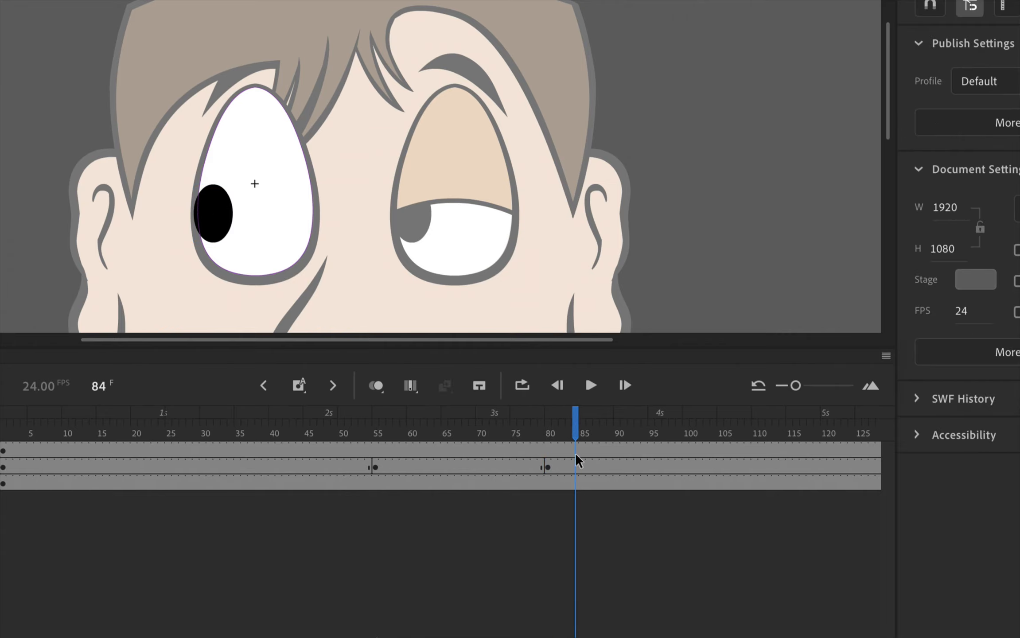
pyautogui.click(576, 466)
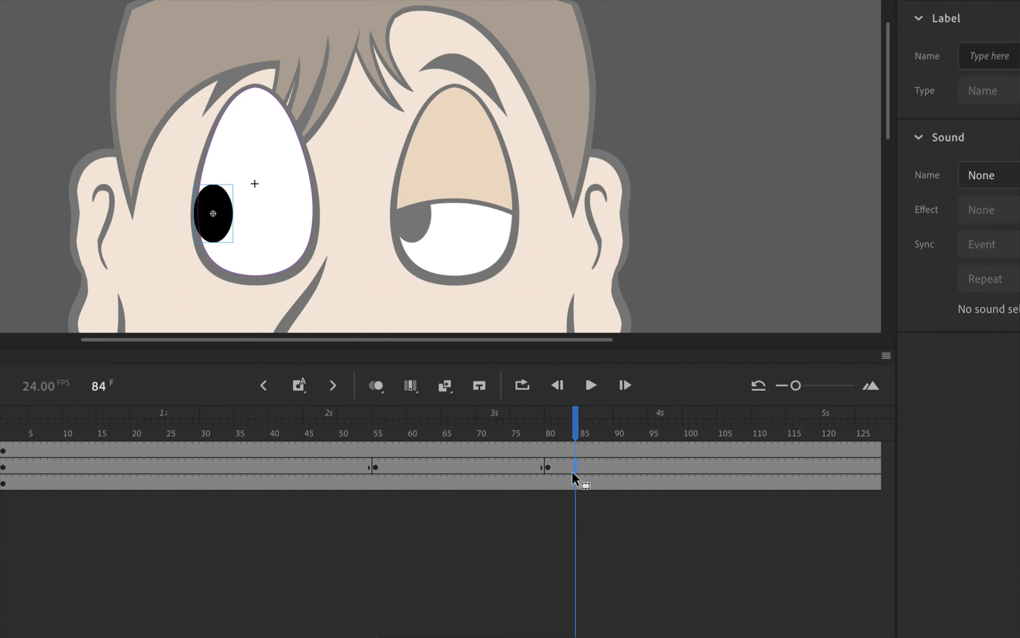
pyautogui.rightClick(574, 466)
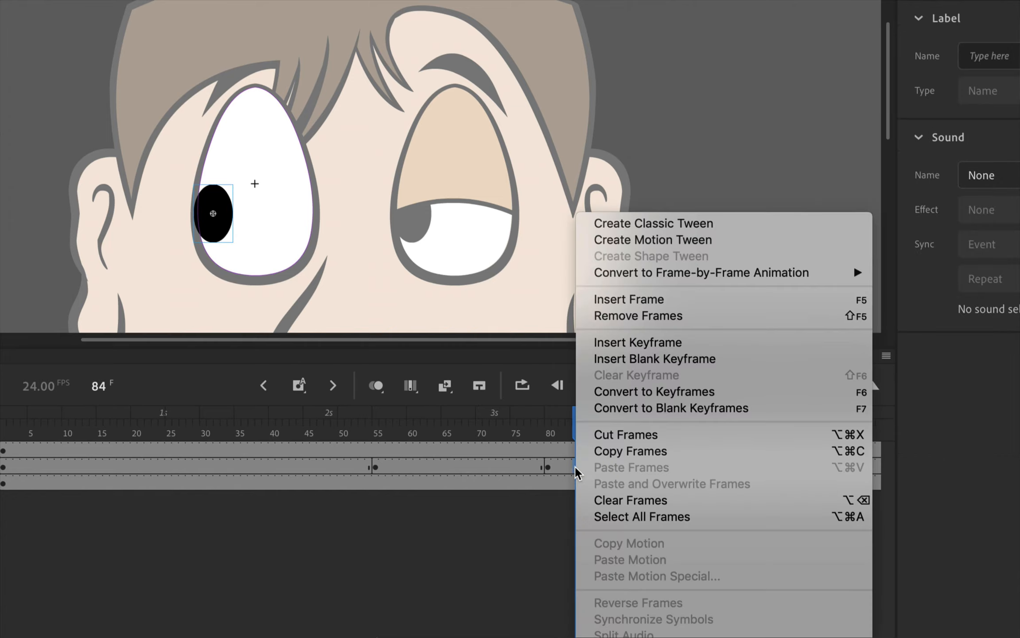
pyautogui.click(648, 342)
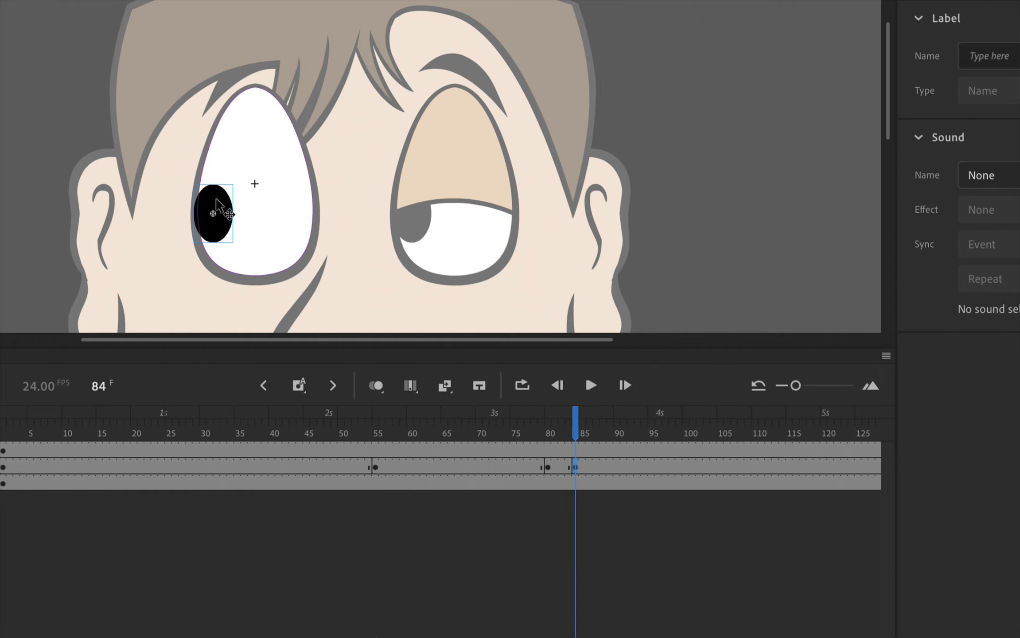
# - Move the frame 84 pupil down to about X -60.65, Y 76 and rotate it slightly counterclockwise with Free Transform
pyautogui.moveTo(217, 202); pyautogui.dragTo(221, 224)
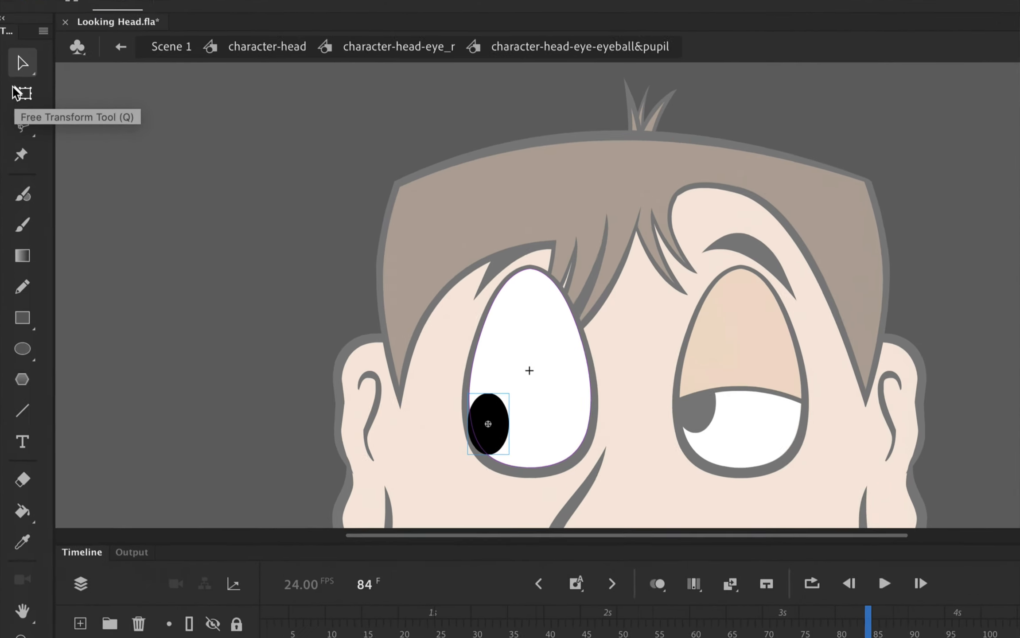
pyautogui.click(20, 92)
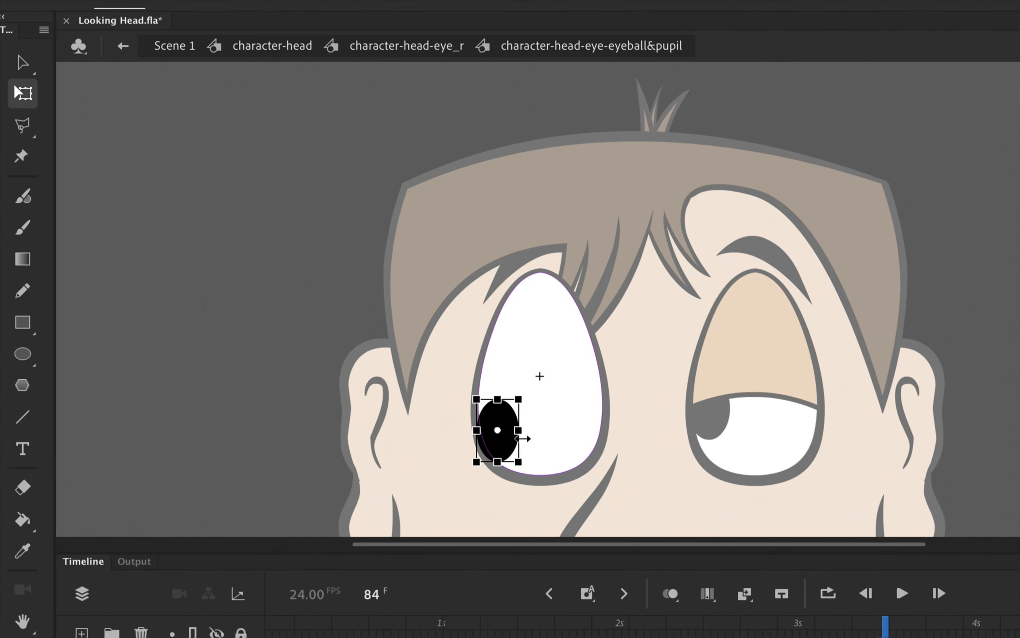
pyautogui.moveTo(535, 405); pyautogui.dragTo(521, 388)
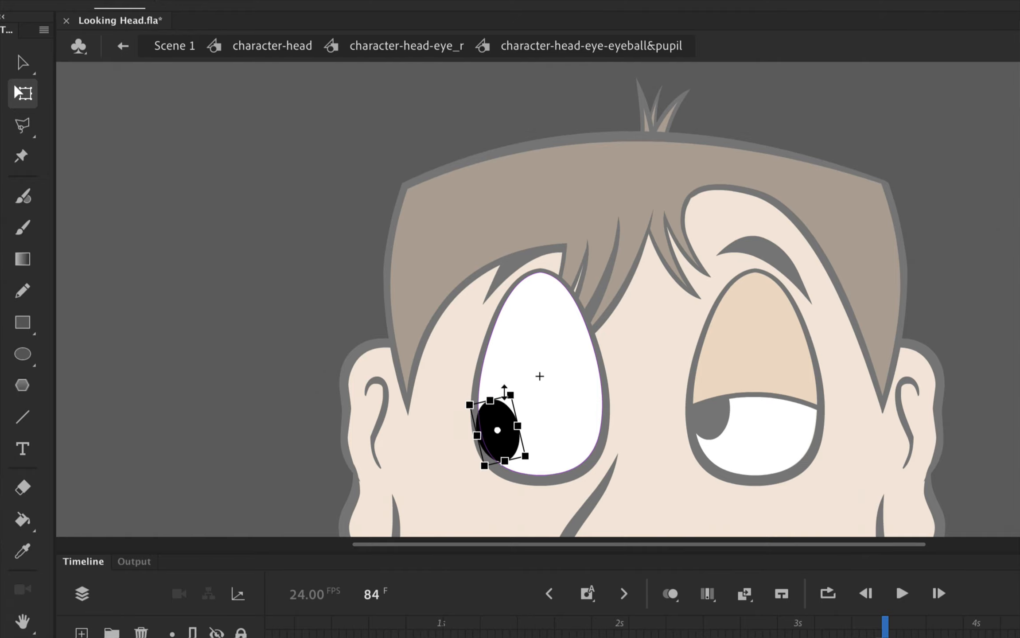
pyautogui.click(22, 63)
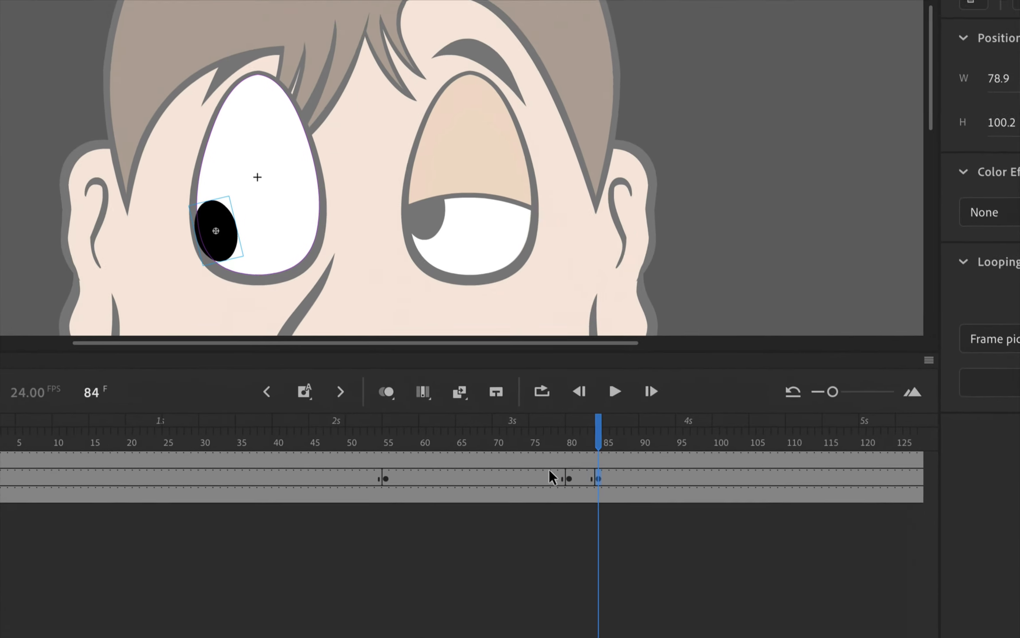
# - Create a classic tween from the frame 80 keyframe to frame 84 on the pupil layer
pyautogui.moveTo(598, 441)
pyautogui.mouseDown()
pyautogui.moveTo(466, 441)
pyautogui.moveTo(523, 429)
pyautogui.moveTo(617, 436)
pyautogui.moveTo(592, 436)
pyautogui.mouseUp()
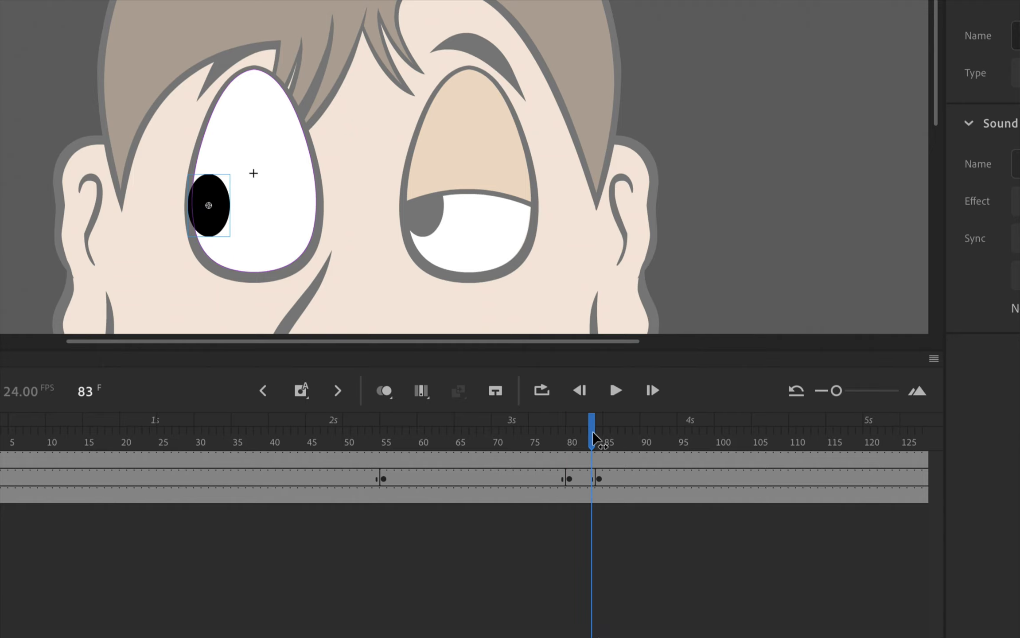
pyautogui.click(569, 479)
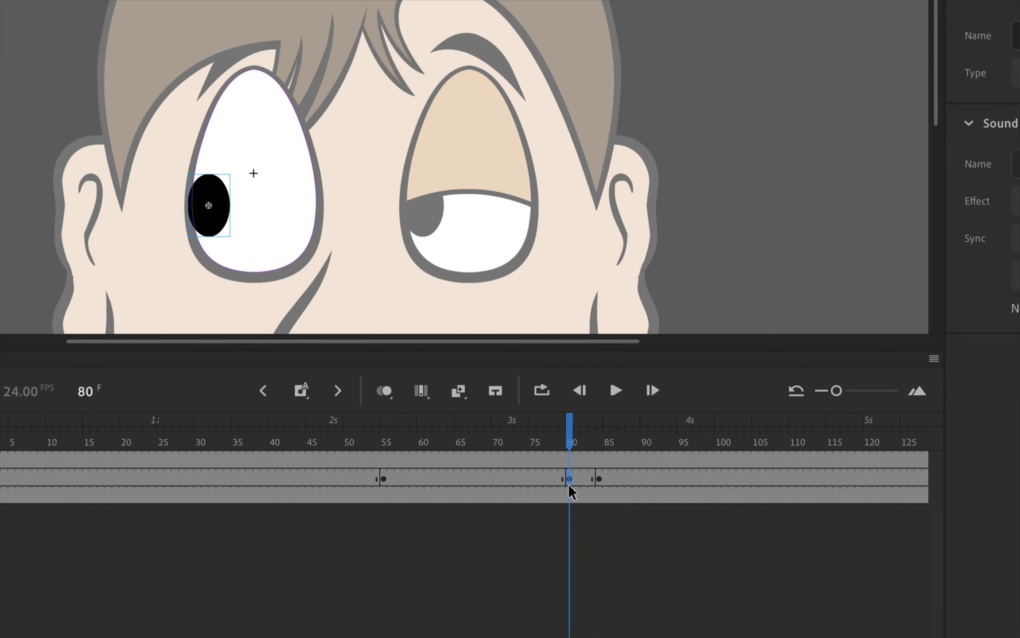
pyautogui.rightClick(569, 480)
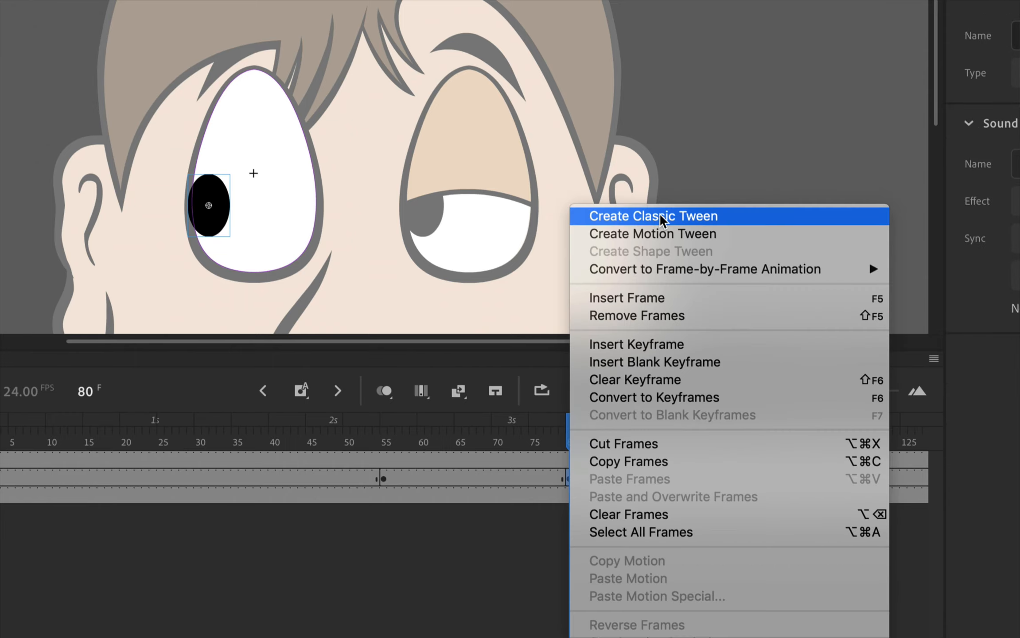
pyautogui.click(719, 217)
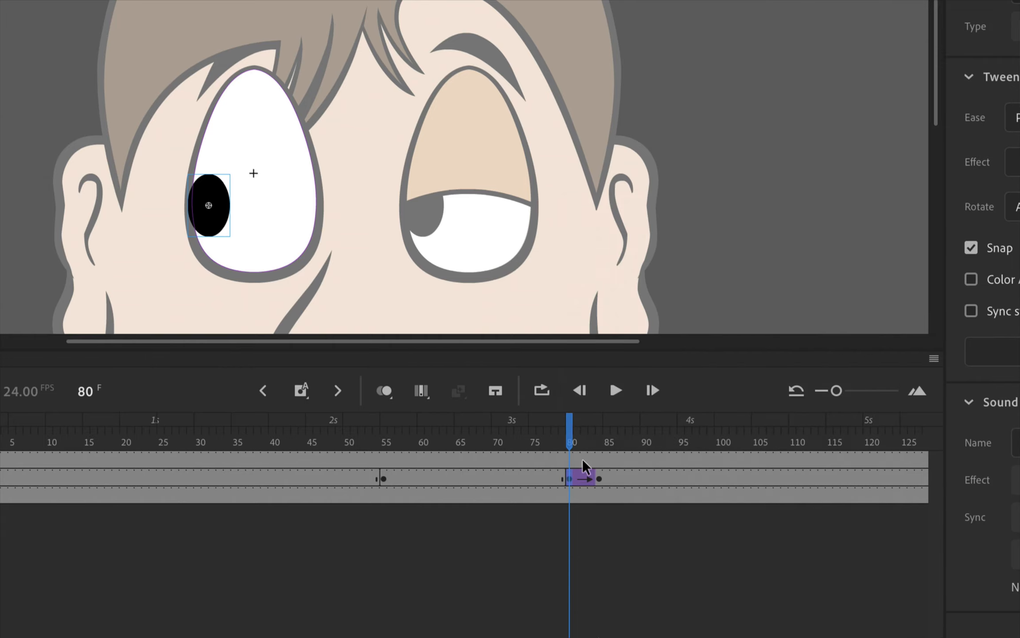
pyautogui.click(569, 437)
pyautogui.moveTo(568, 437)
pyautogui.mouseDown()
pyautogui.moveTo(599, 442)
pyautogui.moveTo(569, 442)
pyautogui.mouseUp()
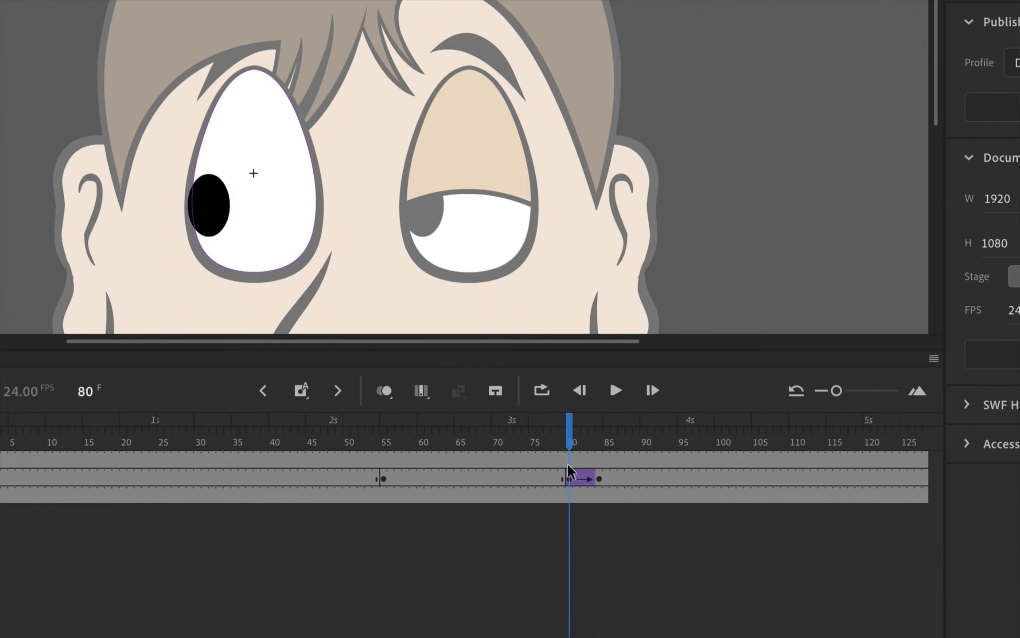
# - Set the pupil tween's easing to Classic Ease-Out with a strength of 100 and play the timeline to check it
pyautogui.click(570, 479)
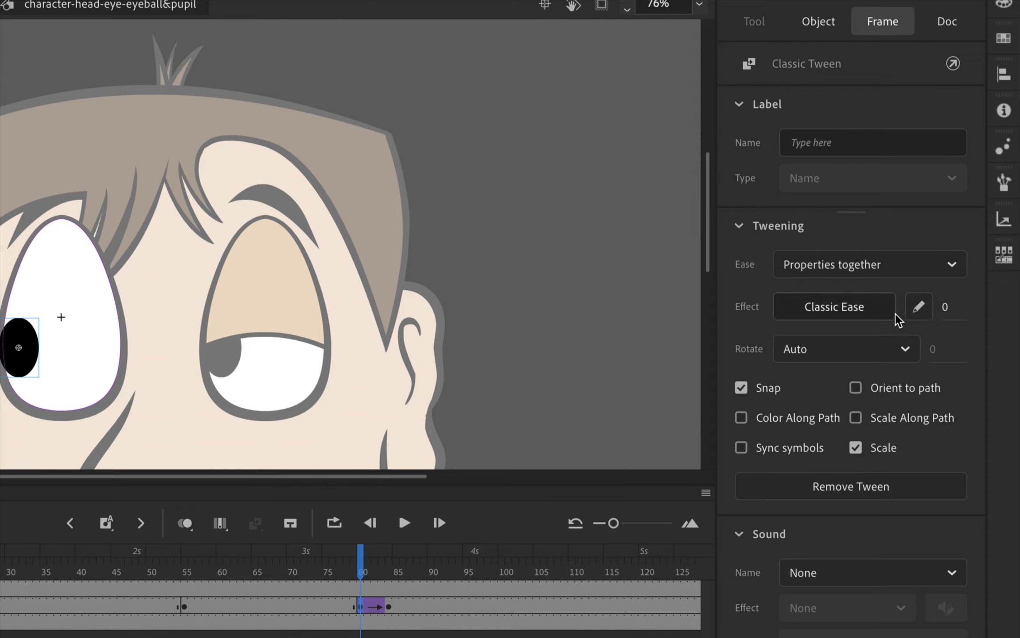
pyautogui.moveTo(943, 309); pyautogui.dragTo(1018, 308)
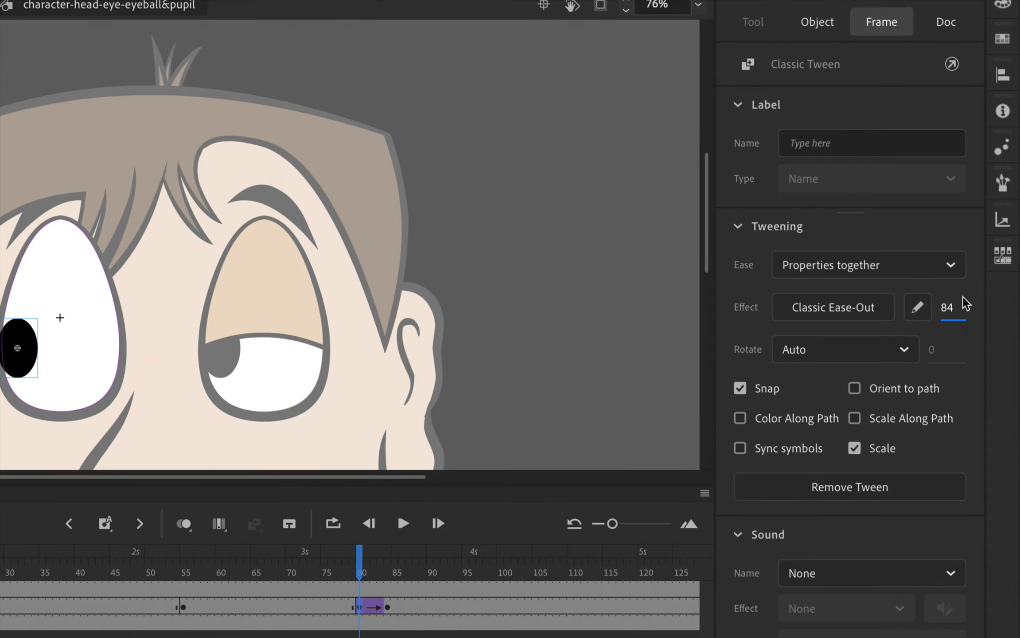
pyautogui.moveTo(947, 308); pyautogui.dragTo(990, 306)
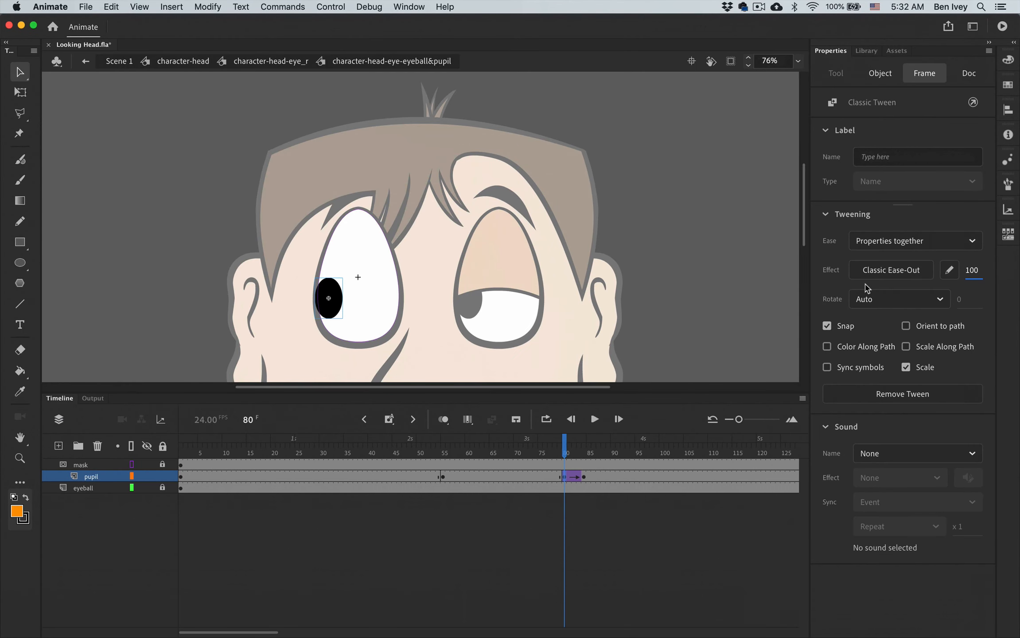
pyautogui.press('Return')
pyautogui.press('Return')
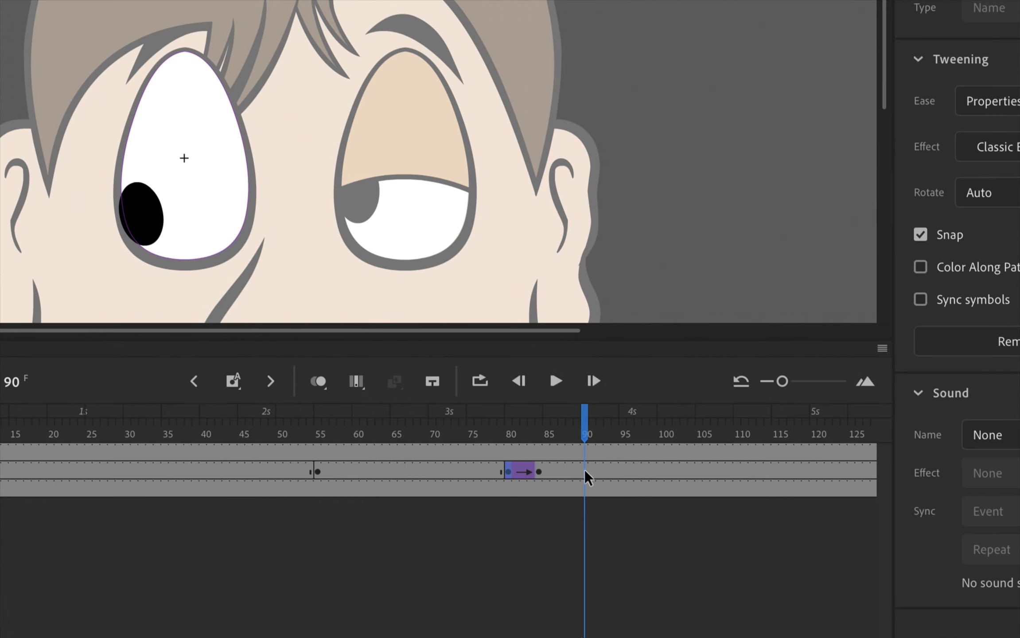
# - Insert a keyframe at frame 90 on the pupil layer
pyautogui.click(584, 471)
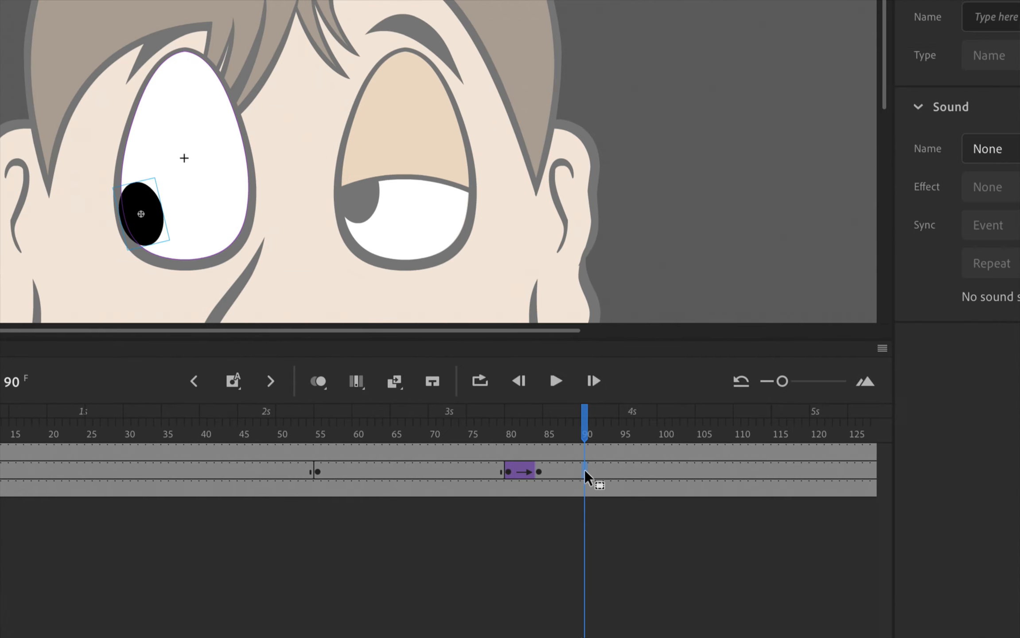
pyautogui.rightClick(584, 471)
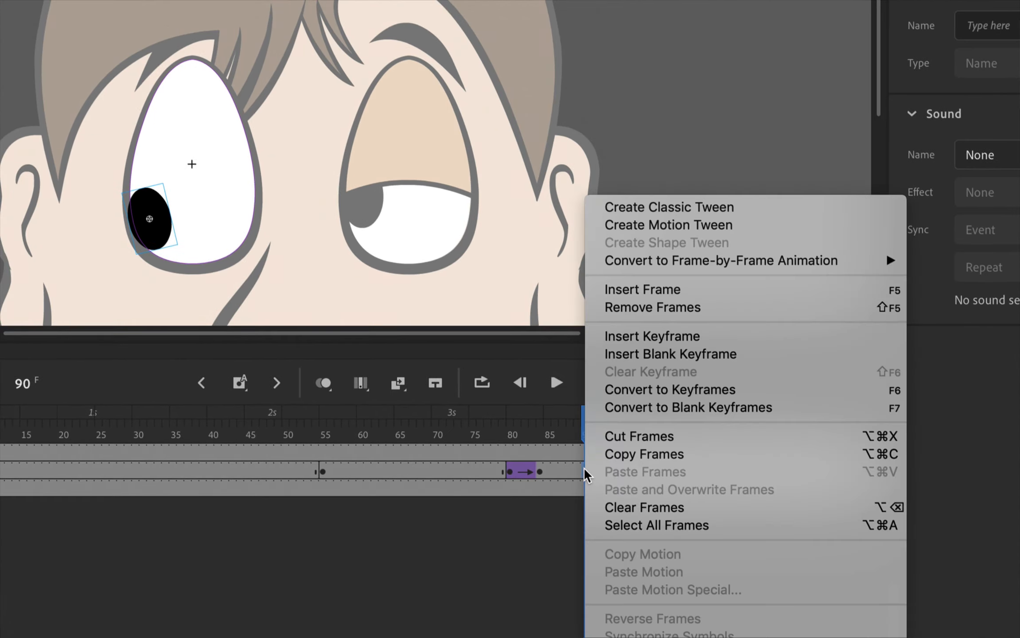
pyautogui.click(653, 336)
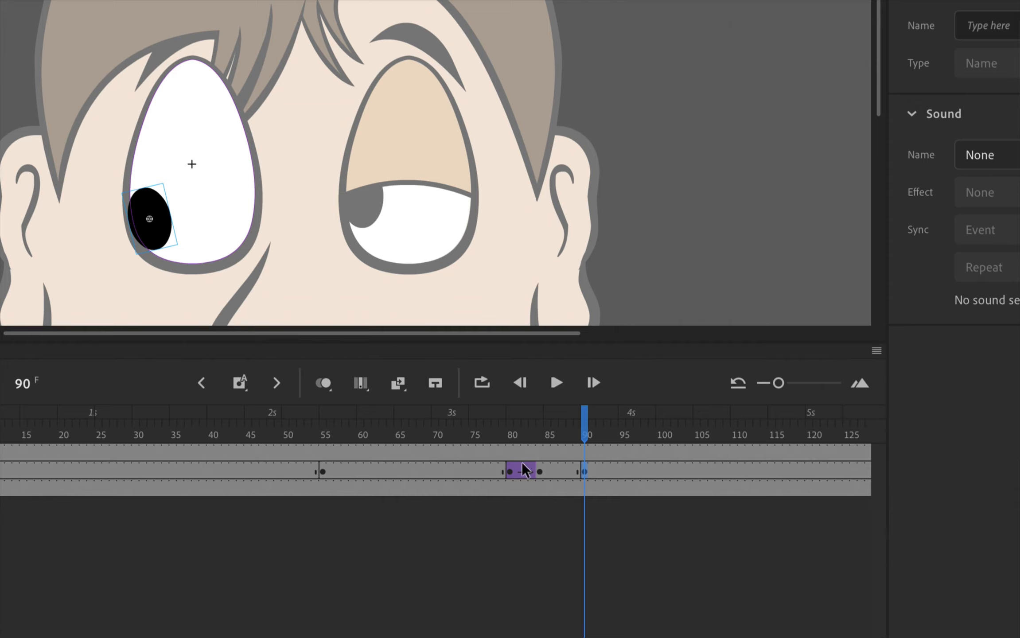
# - Copy the upright pupil from the frame 80 keyframe
pyautogui.click(512, 475)
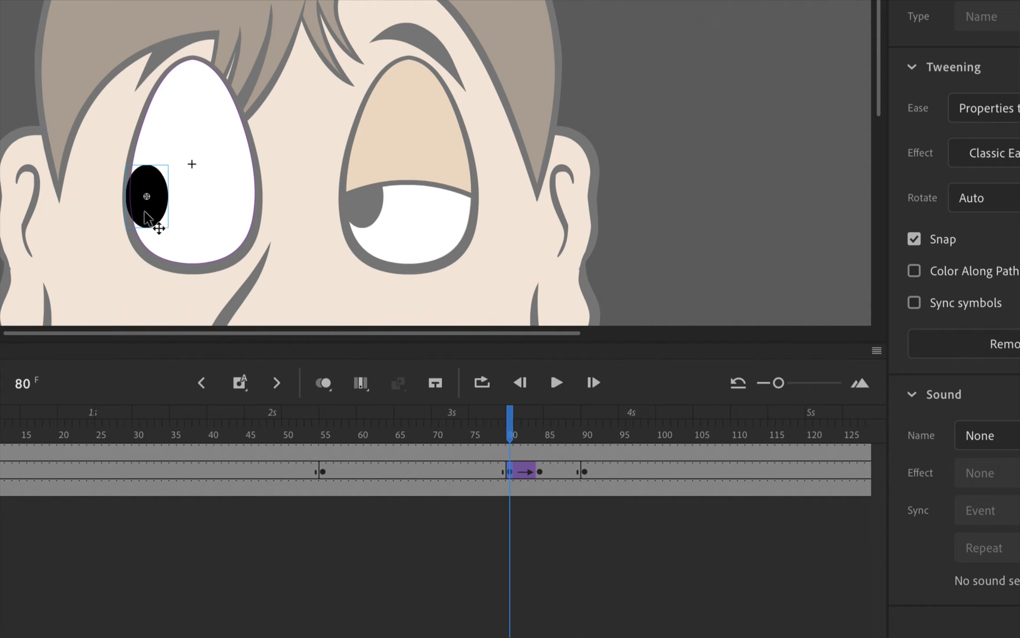
pyautogui.click(151, 179)
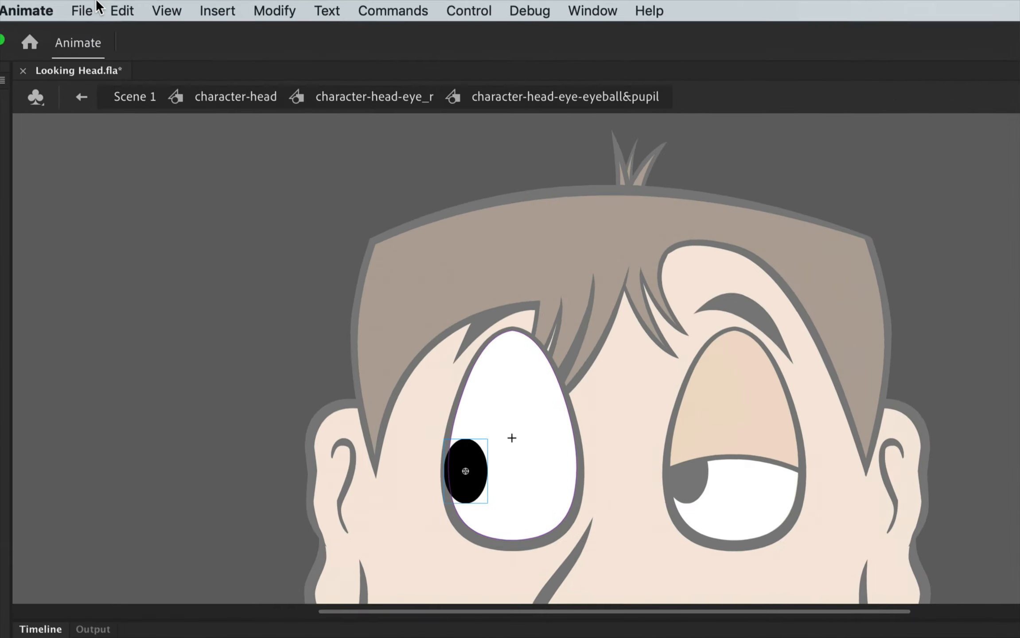
pyautogui.click(111, 6)
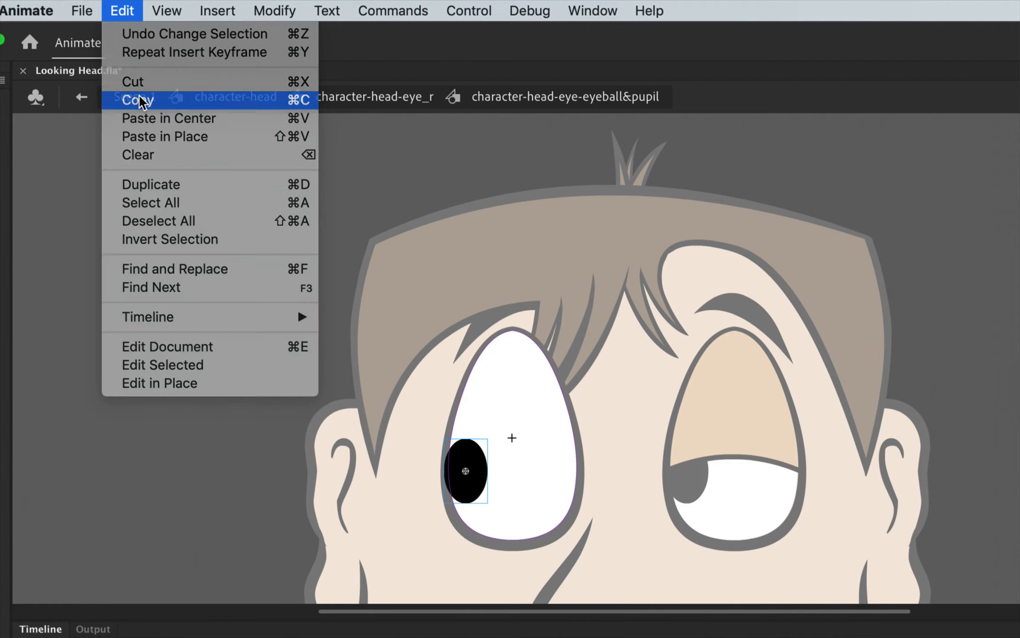
pyautogui.click(141, 101)
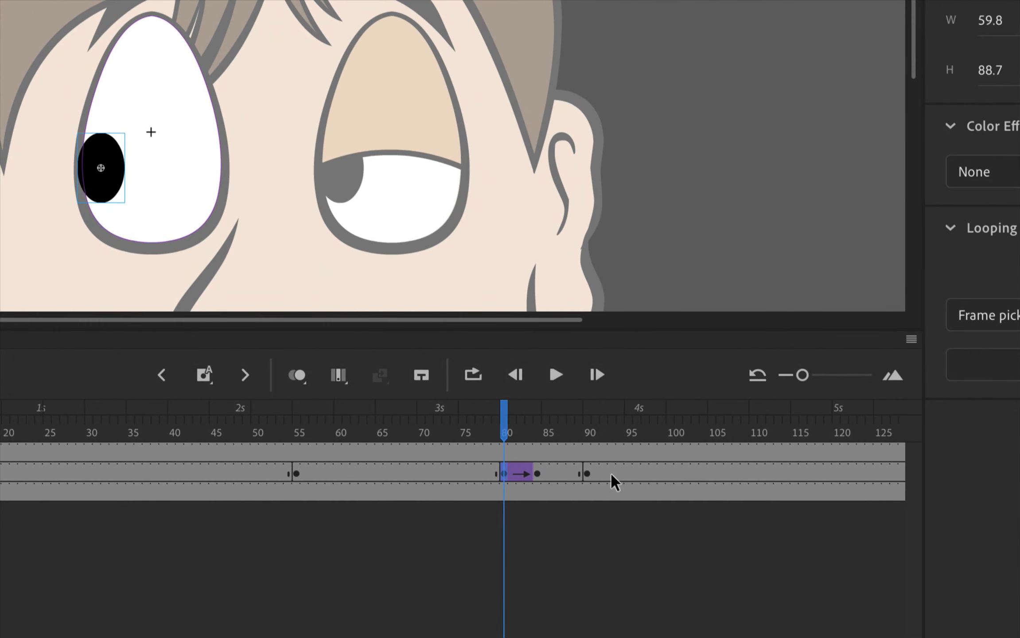
# - Add a keyframe at frame 94 on the pupil layer and replace its pupil with the copied one, pasted in place
pyautogui.click(617, 472)
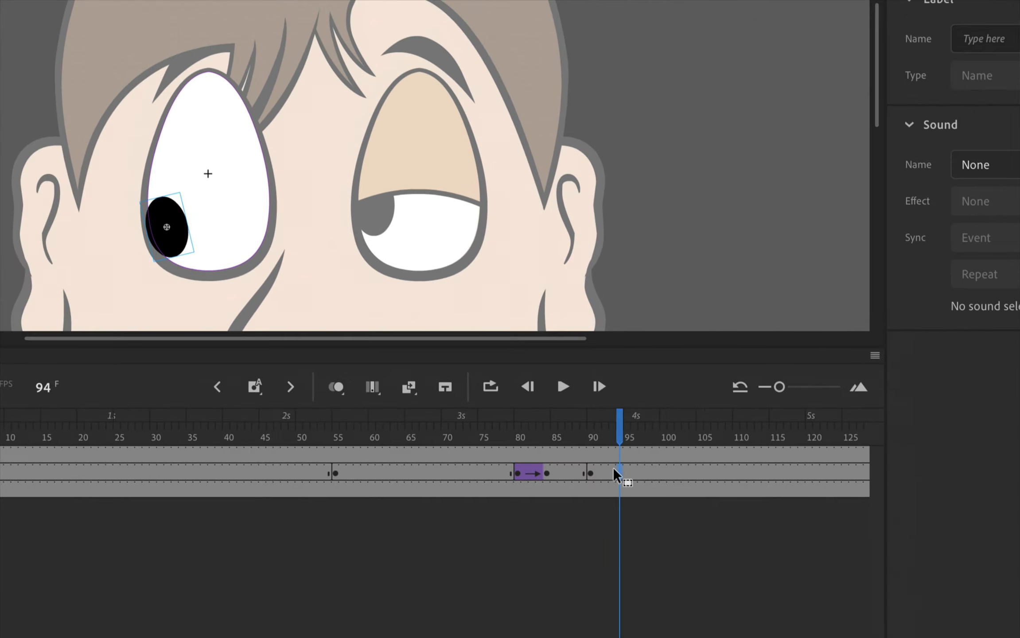
pyautogui.rightClick(618, 471)
pyautogui.press('Delete')
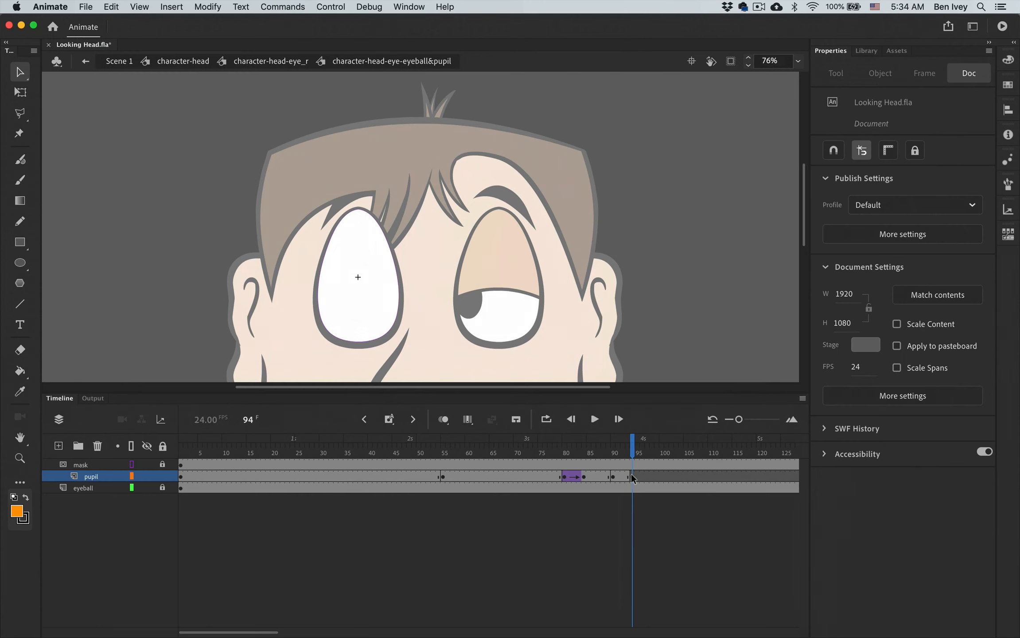
pyautogui.click(111, 7)
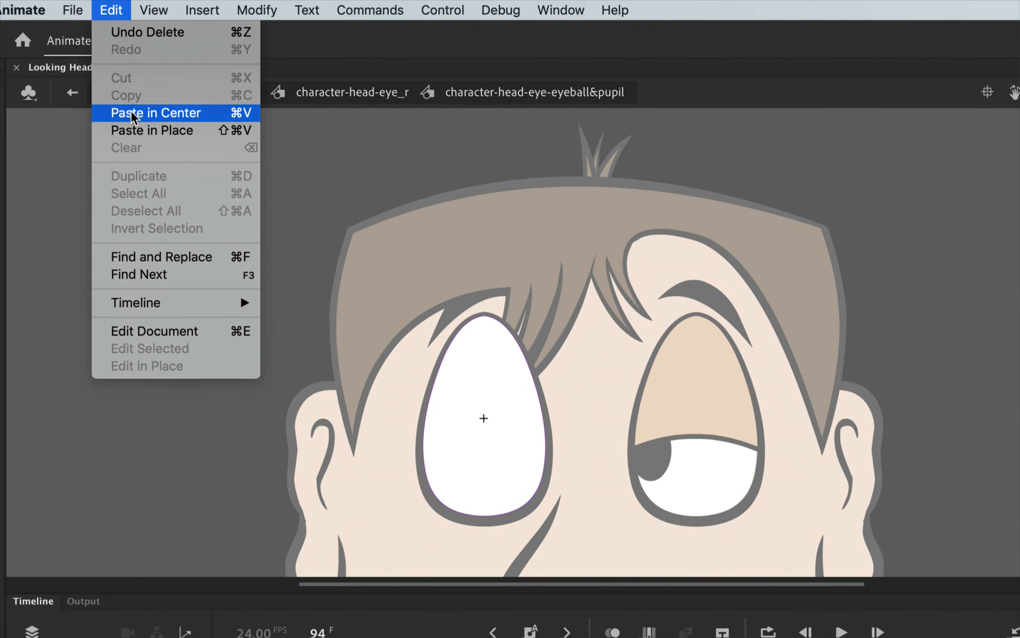
pyautogui.click(133, 130)
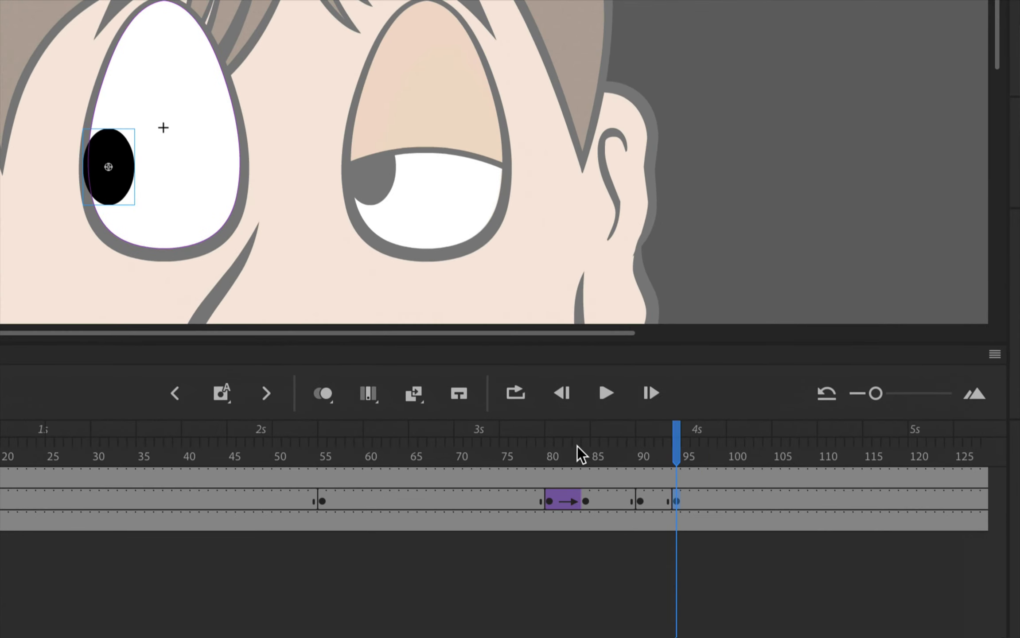
pyautogui.click(640, 500)
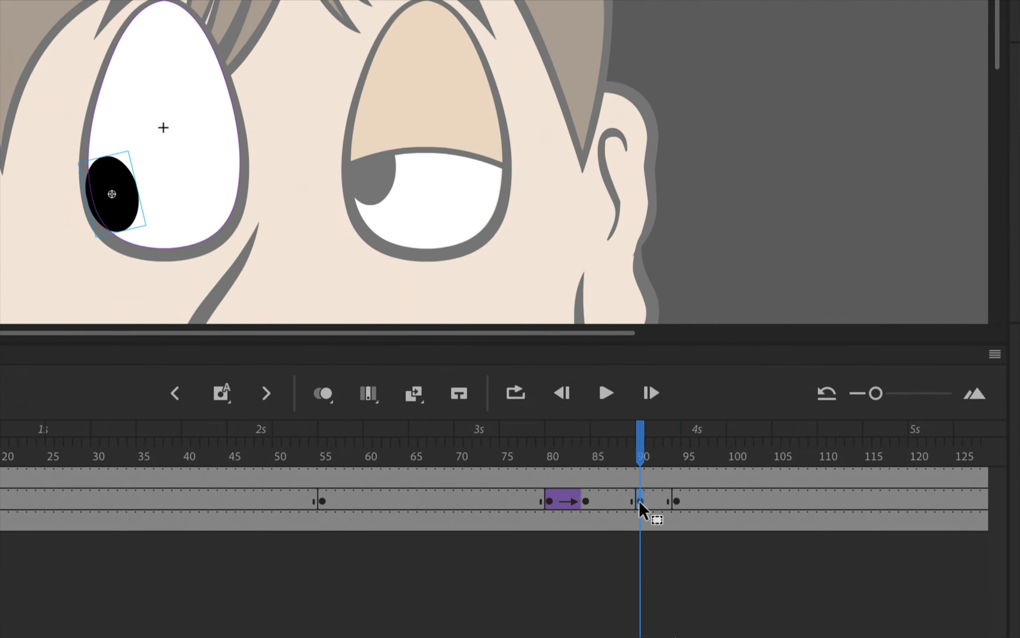
pyautogui.moveTo(639, 453); pyautogui.dragTo(677, 454)
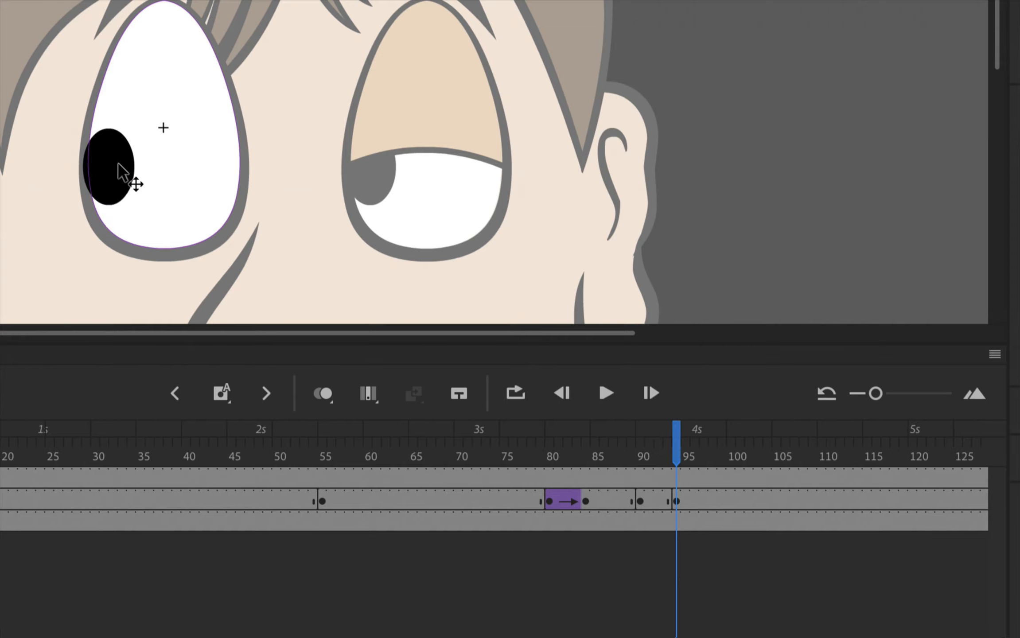
# - Create a classic tween from frame 90 to frame 94 on the pupil layer and scrub through it
pyautogui.click(640, 499)
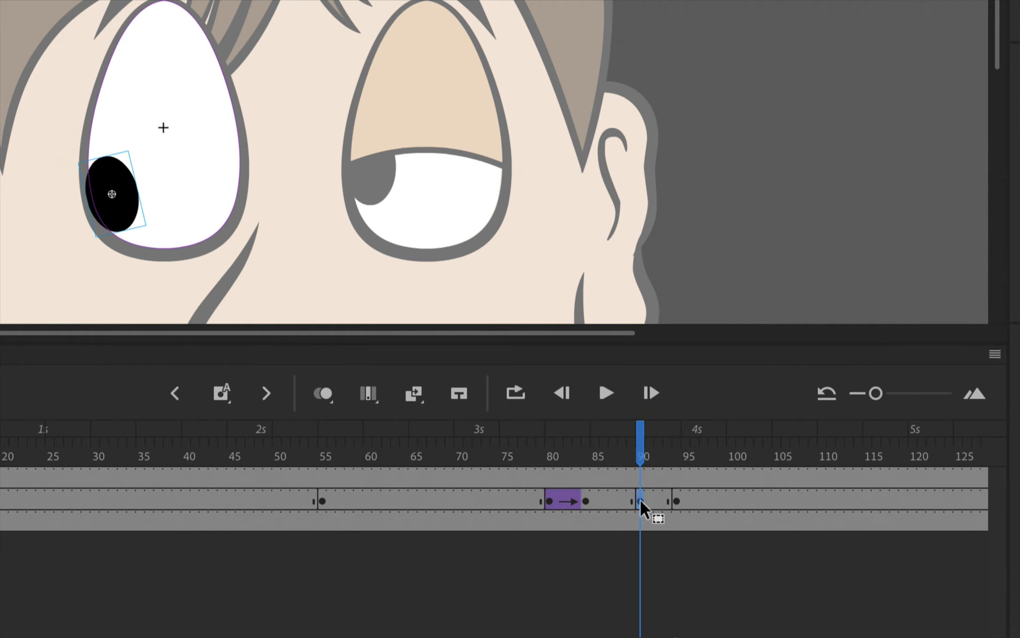
pyautogui.rightClick(640, 499)
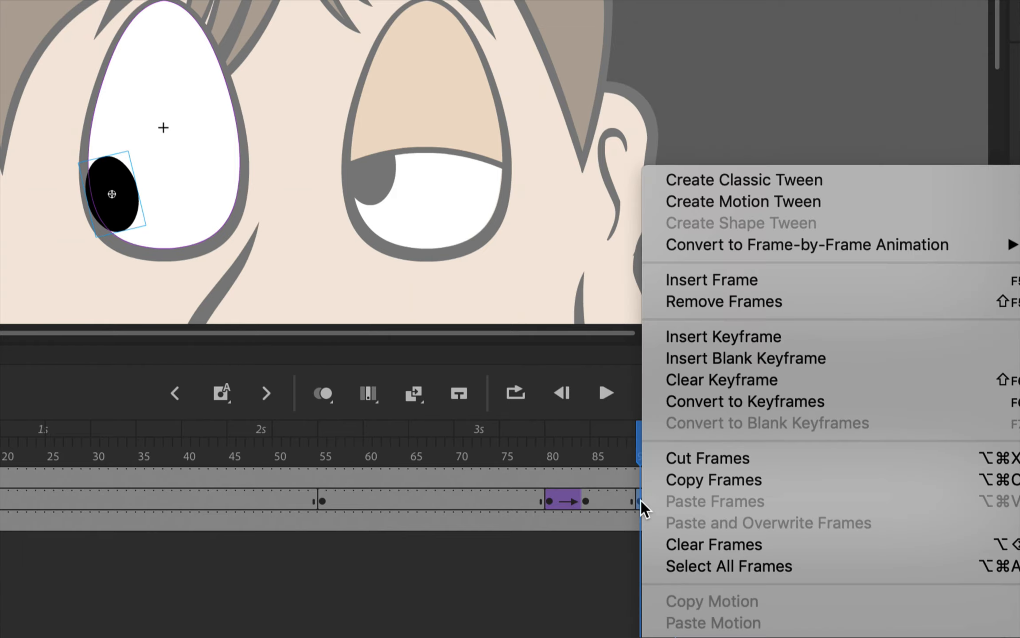
pyautogui.click(731, 187)
pyautogui.click(638, 449)
pyautogui.moveTo(637, 447); pyautogui.dragTo(682, 450)
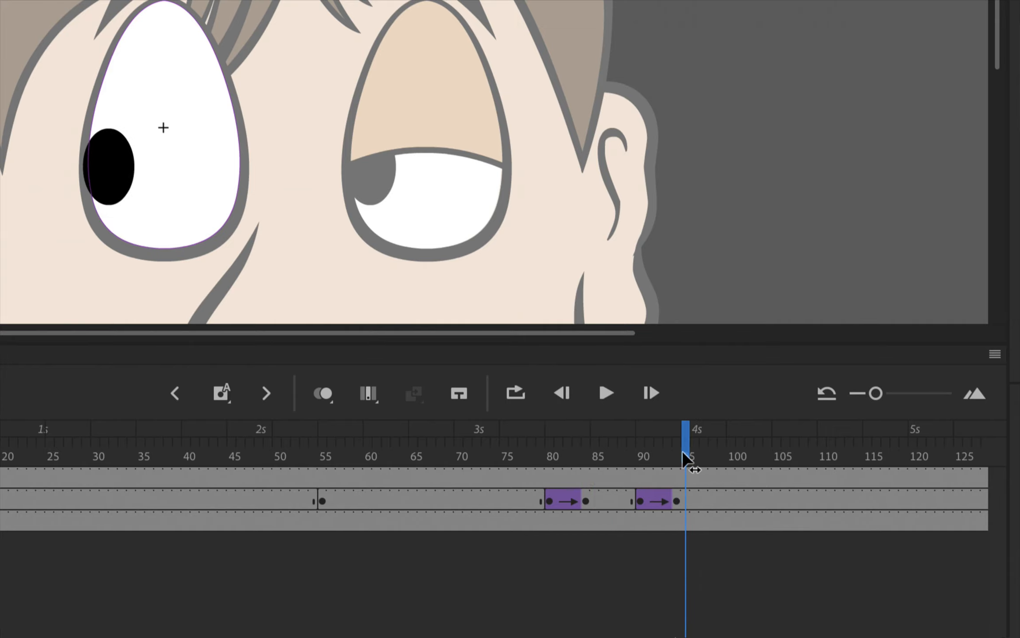
# - Set the frame 90 pupil tween's easing to Classic Ease-Out with a strength of 100 and scrub through the motion
pyautogui.click(639, 497)
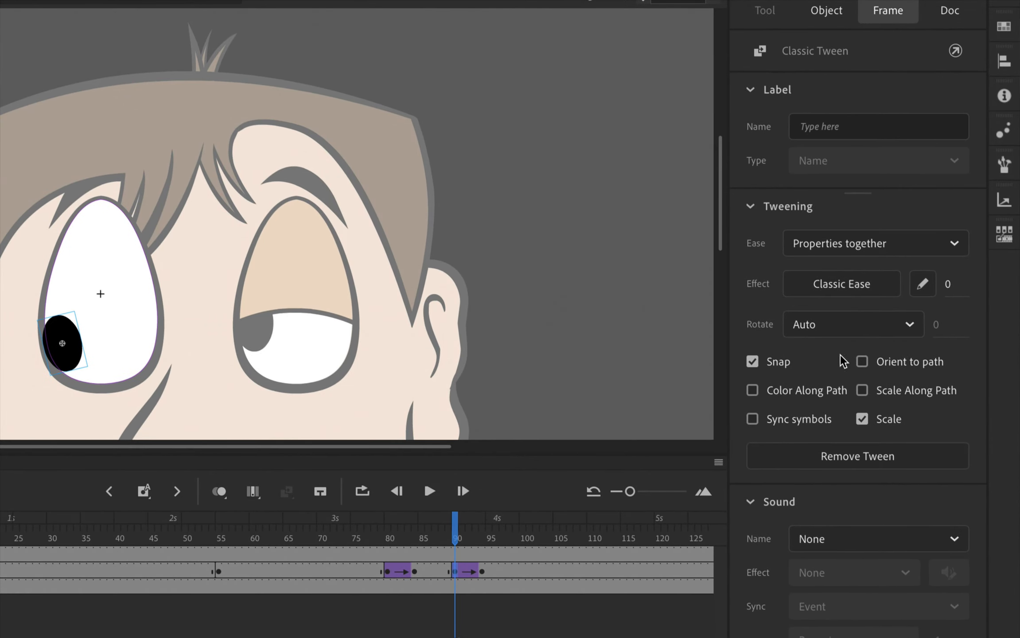
pyautogui.moveTo(948, 292); pyautogui.dragTo(1014, 286)
pyautogui.moveTo(952, 284); pyautogui.dragTo(998, 285)
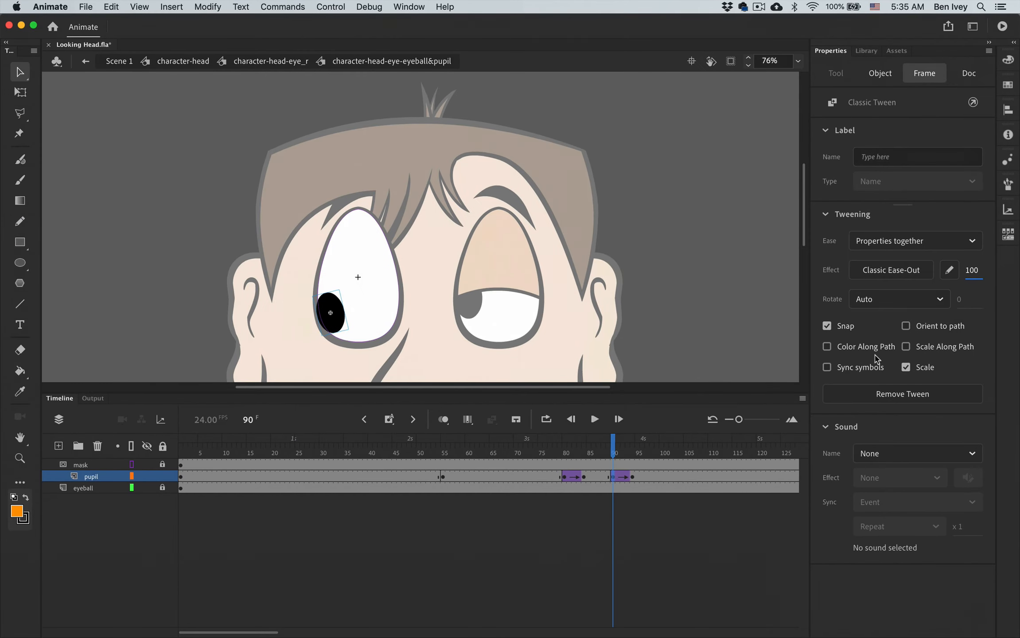
pyautogui.moveTo(608, 457); pyautogui.dragTo(638, 454)
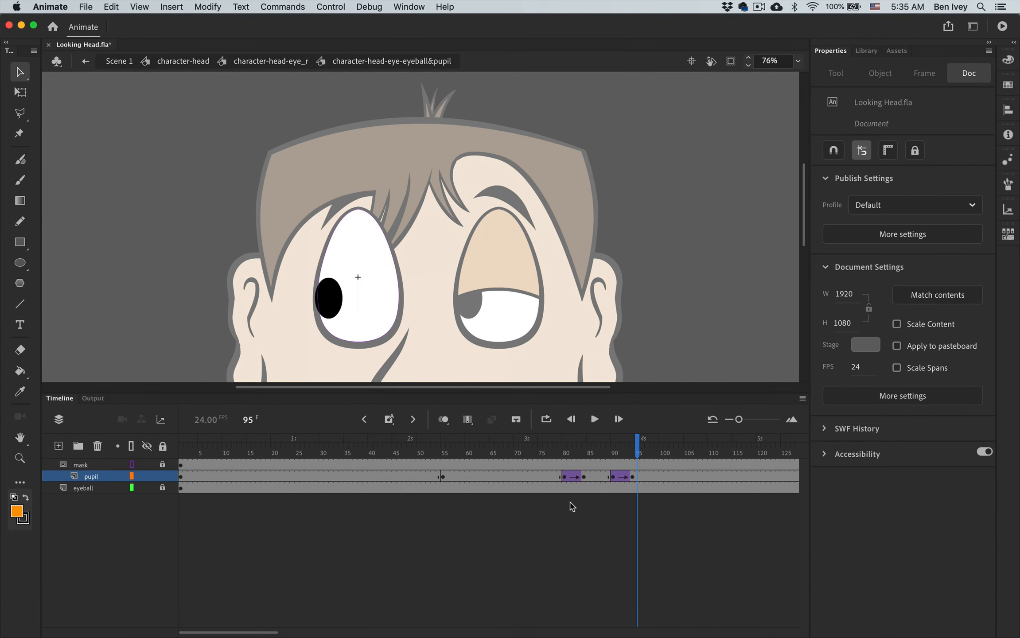
# - Test the movie to review the blink and pupil movement, and close the preview
pyautogui.click(330, 7)
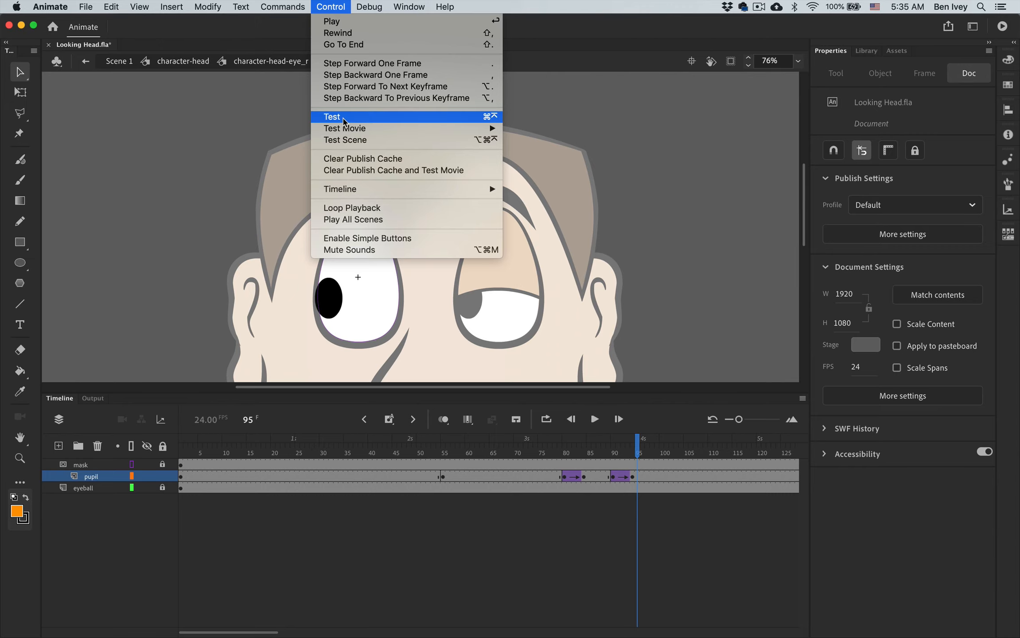
pyautogui.click(343, 116)
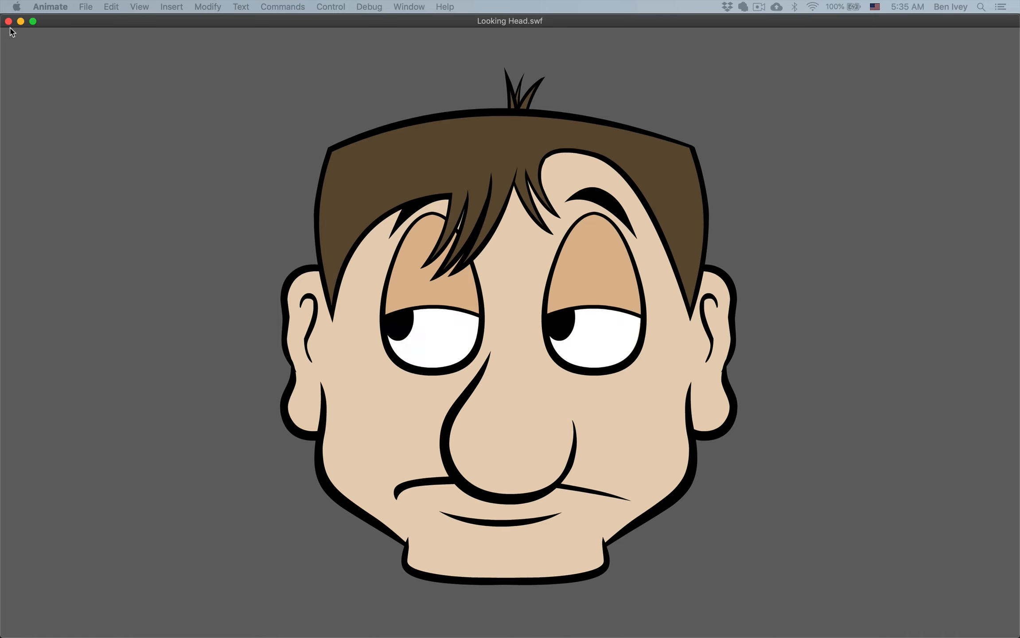
pyautogui.press('super+w')
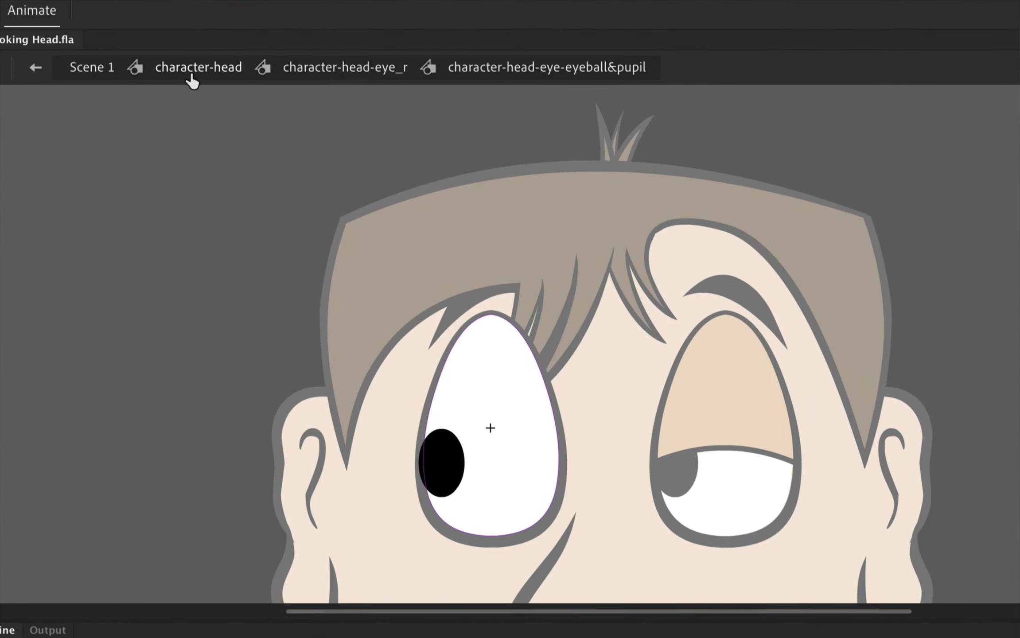
# - Return to the character-head symbol and move the playhead to frame 50
pyautogui.click(175, 71)
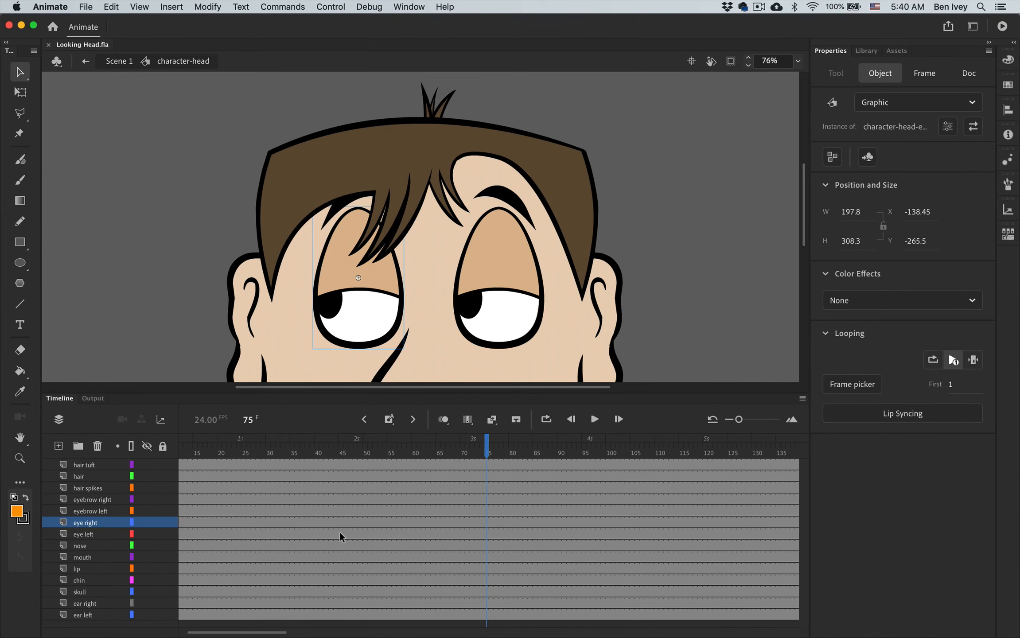
pyautogui.moveTo(488, 456); pyautogui.dragTo(361, 458)
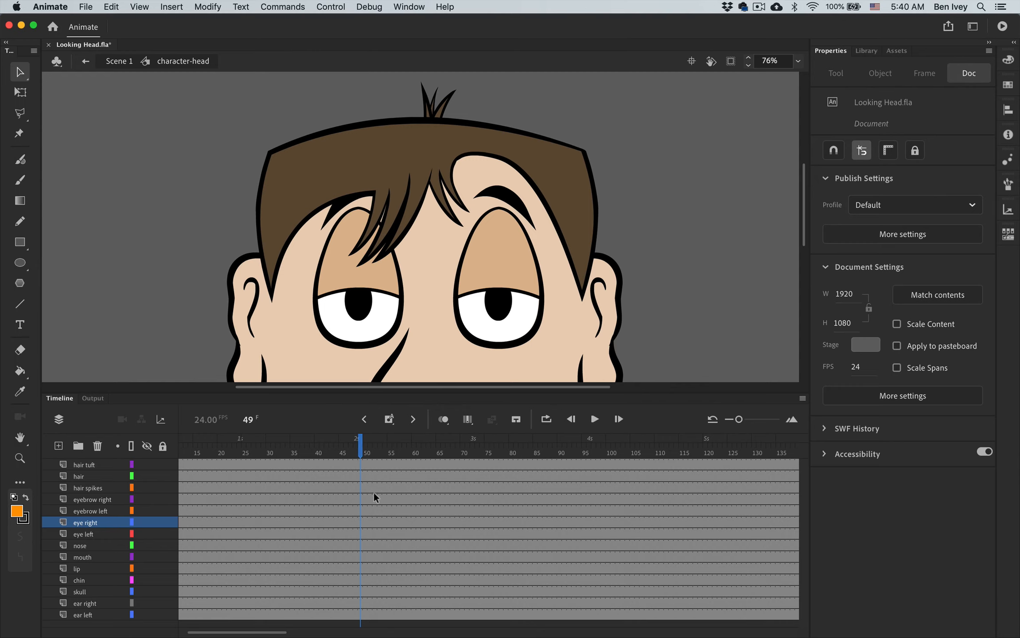
pyautogui.moveTo(360, 448); pyautogui.dragTo(418, 458)
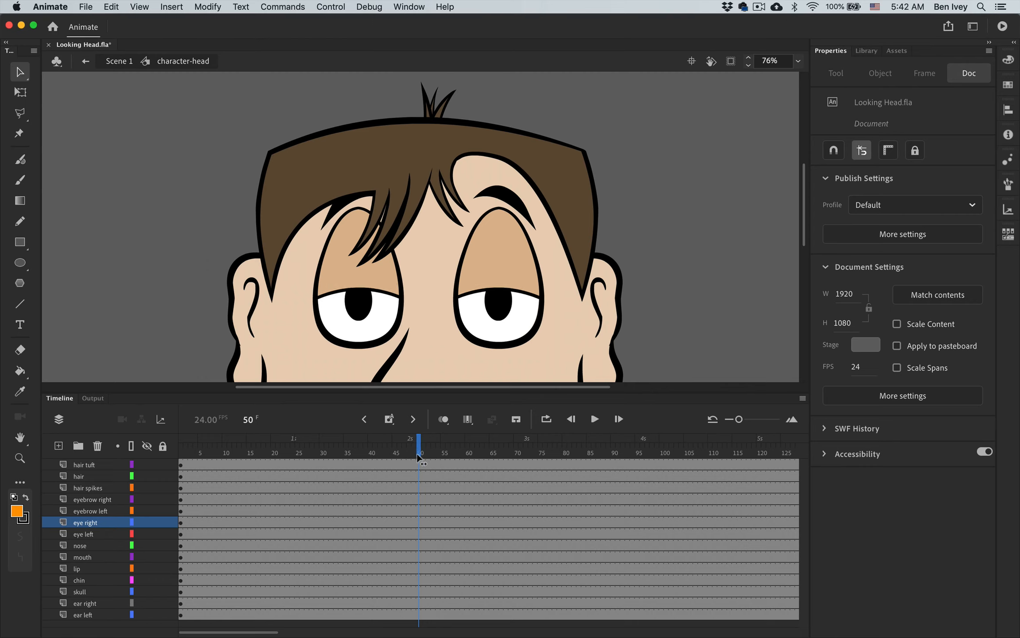
# - Insert keyframes at frame 50 on every layer of the head, from hair tuft to ear left
pyautogui.click(419, 463)
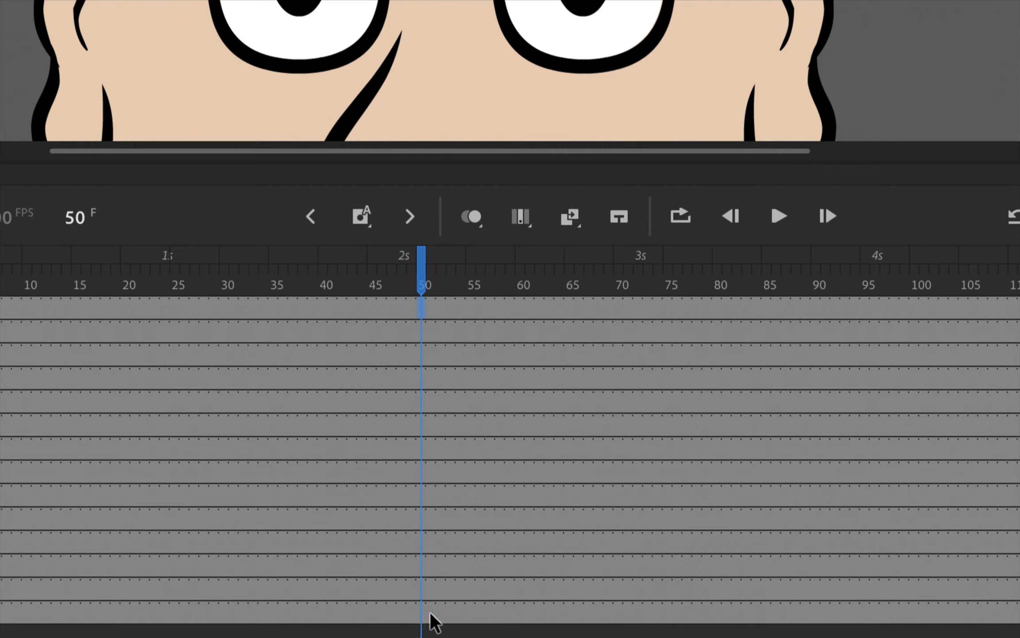
pyautogui.click(420, 614)
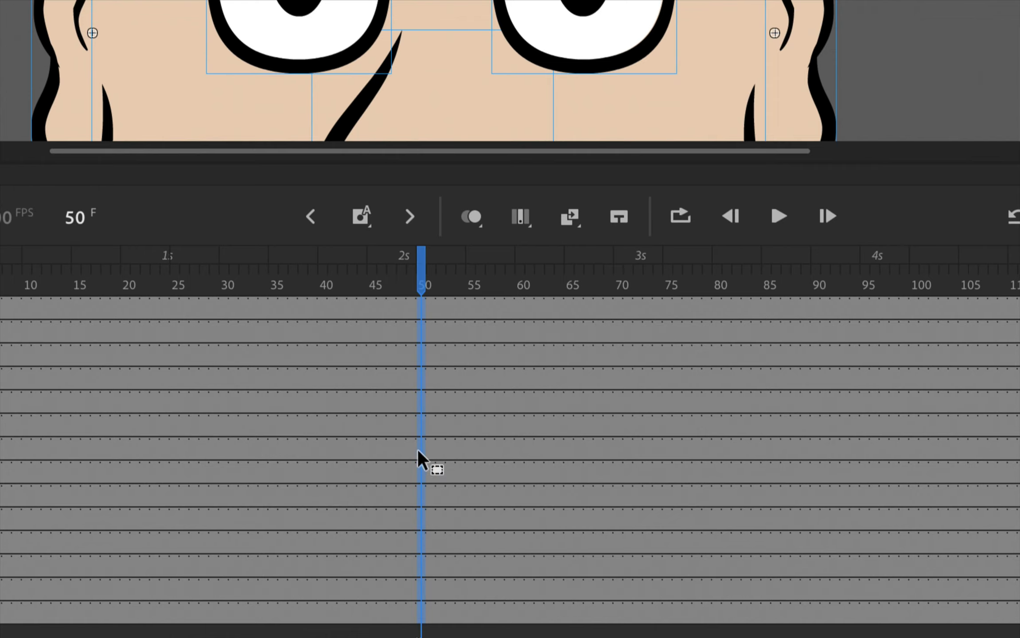
pyautogui.rightClick(421, 425)
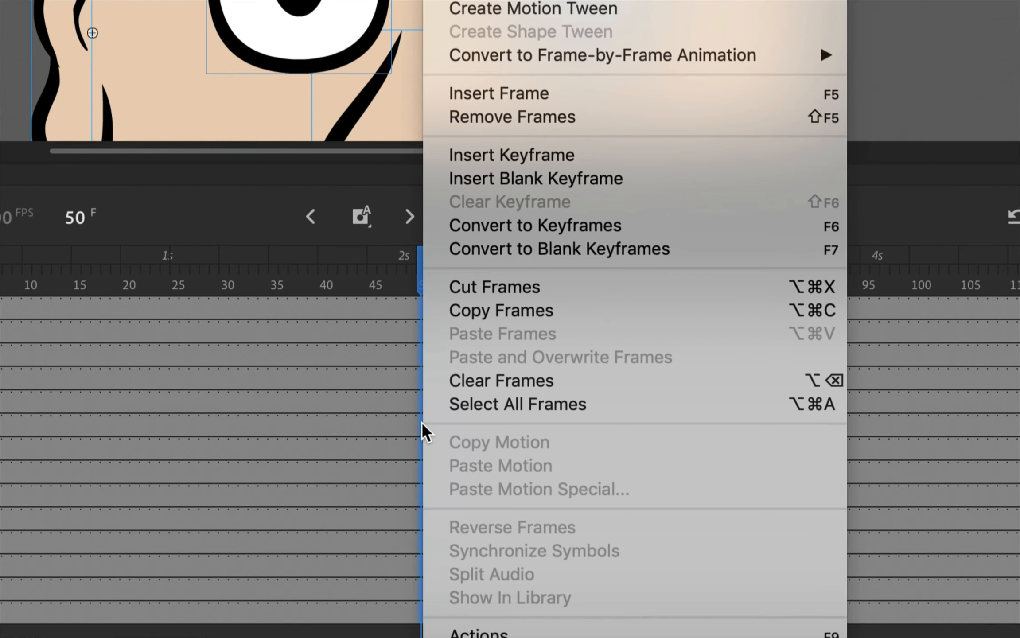
pyautogui.click(512, 160)
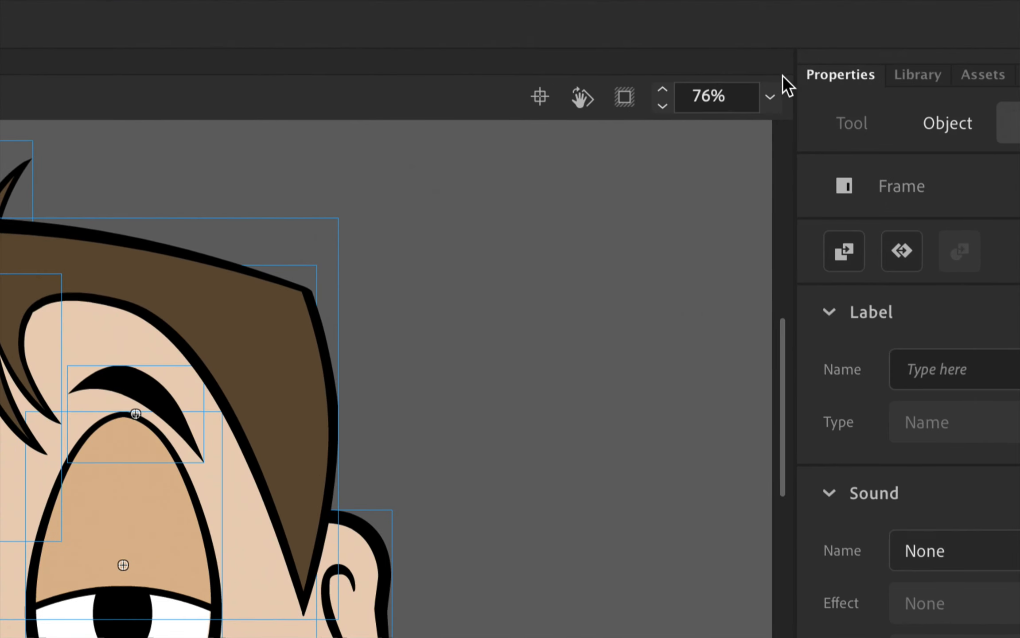
# - Show all of the head artwork on the stage, deselect it, and save the document
pyautogui.click(769, 99)
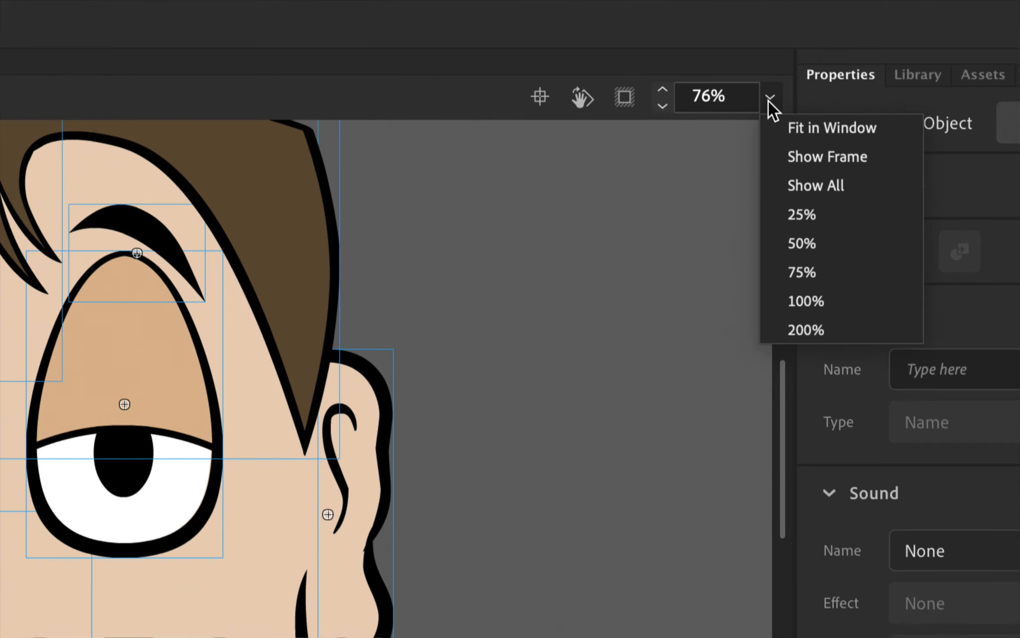
pyautogui.click(819, 184)
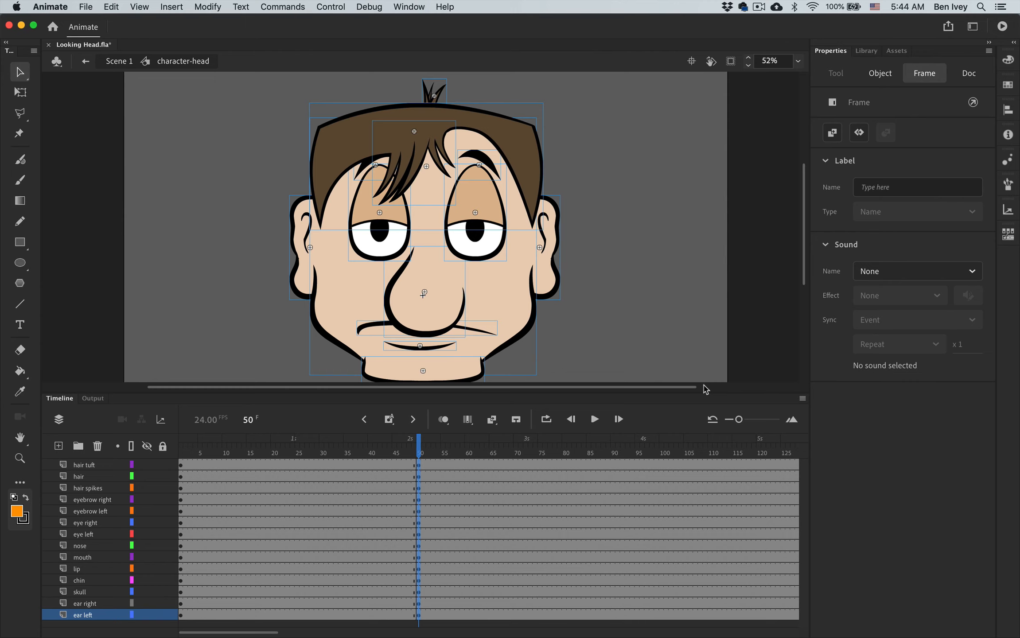
pyautogui.click(752, 356)
pyautogui.press('super+s')
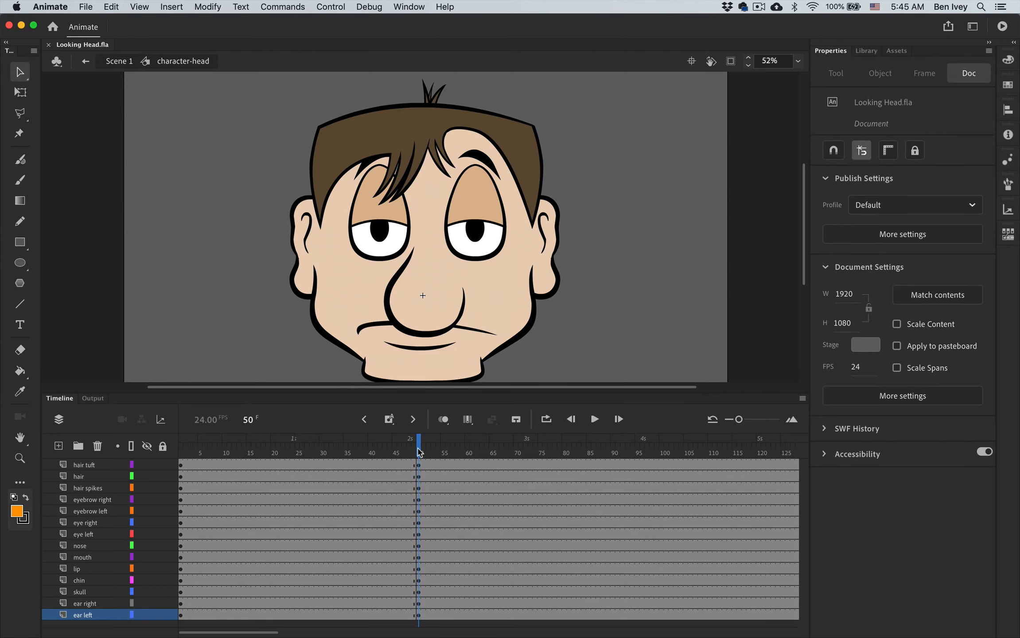
# - Insert keyframes at frame 65 on every layer of the head, from hair tuft to ear left
pyautogui.moveTo(420, 451); pyautogui.dragTo(491, 453)
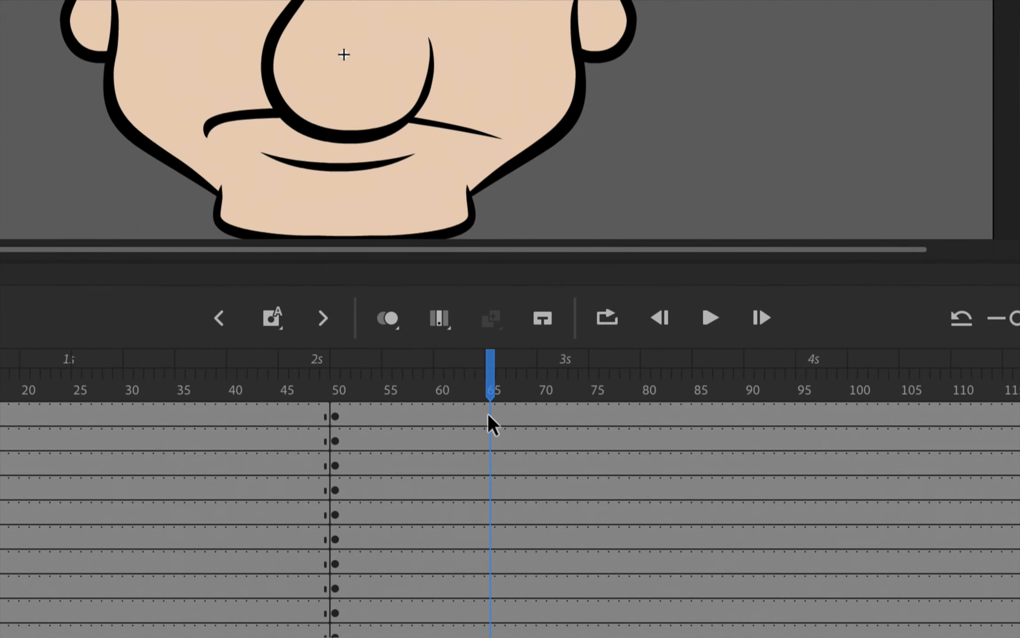
pyautogui.click(489, 448)
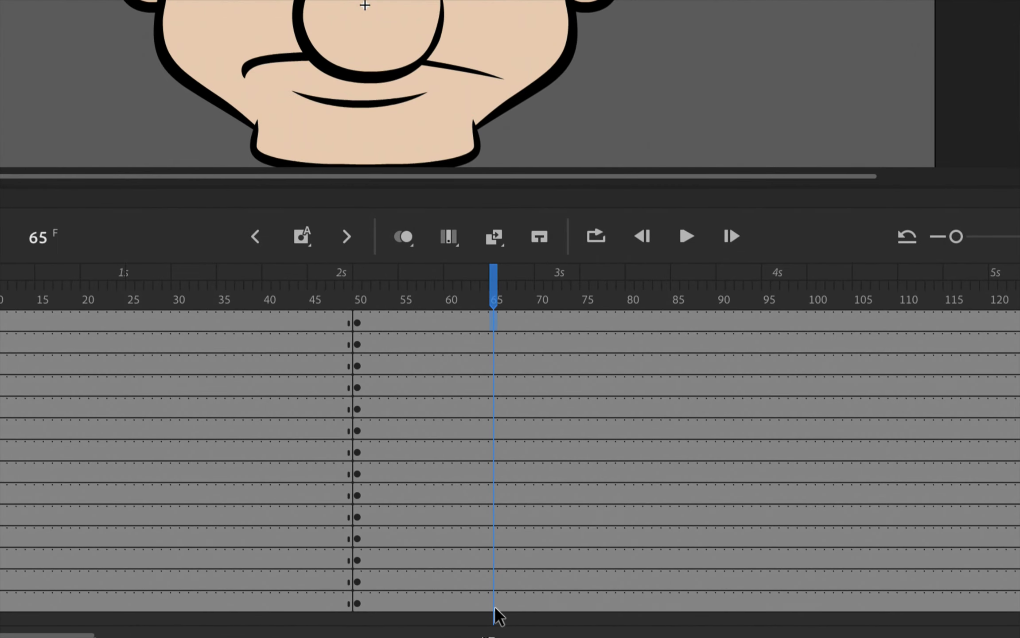
pyautogui.keyDown('shift'); pyautogui.click(493, 606); pyautogui.keyUp('shift')
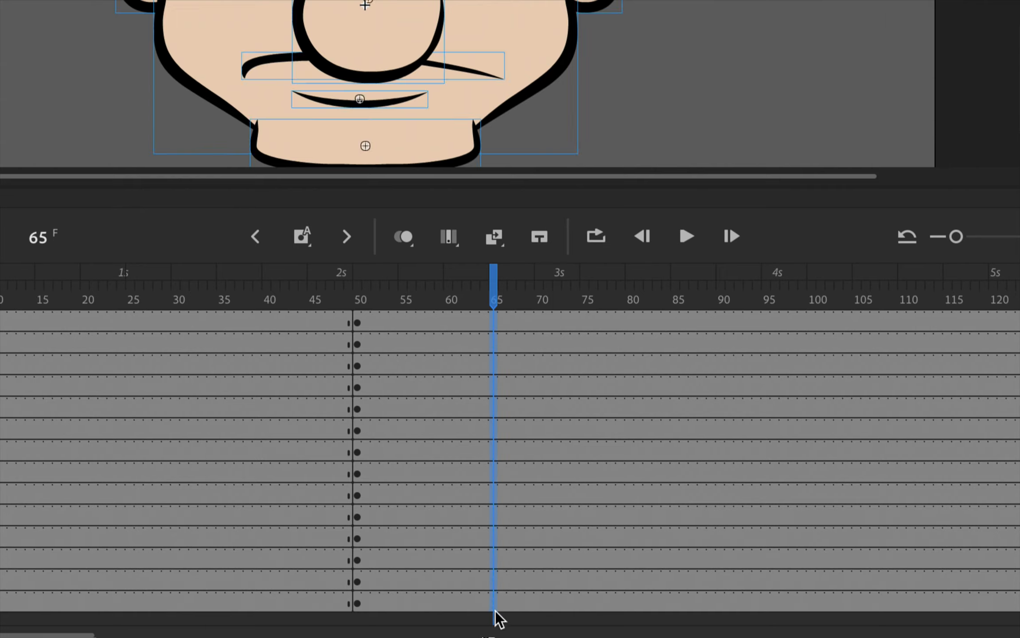
pyautogui.rightClick(495, 538)
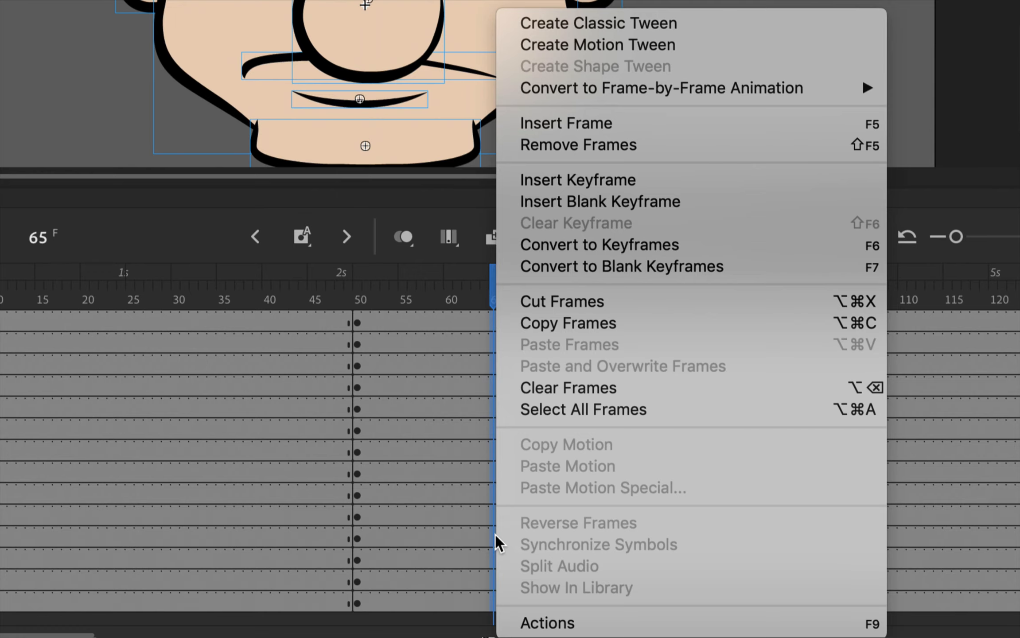
pyautogui.click(600, 181)
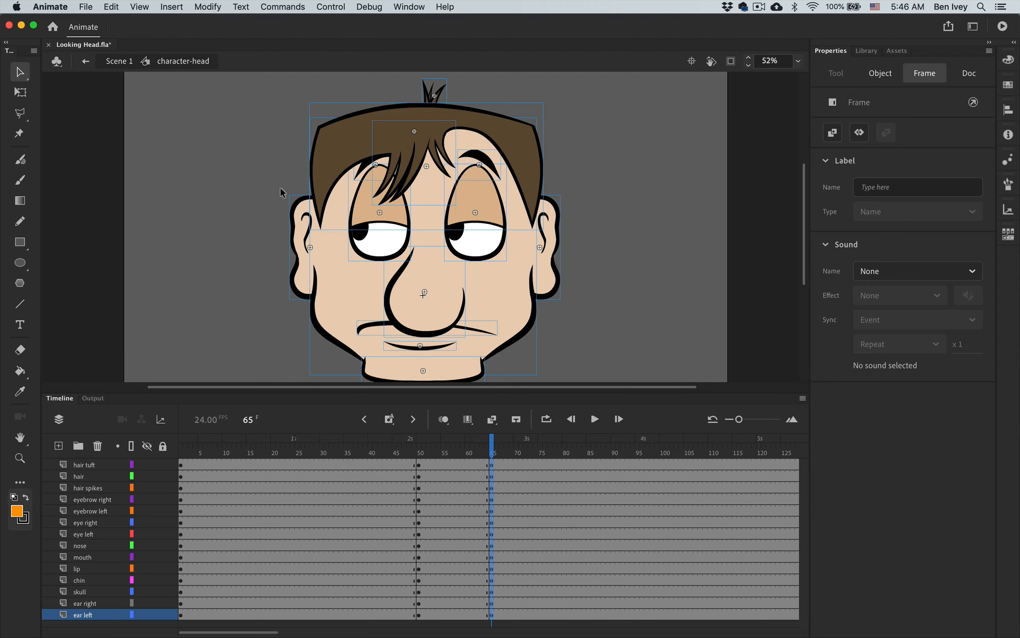
# - Shift the hair spikes at frame 65 two large nudges left and one large nudge down
pyautogui.click(493, 464)
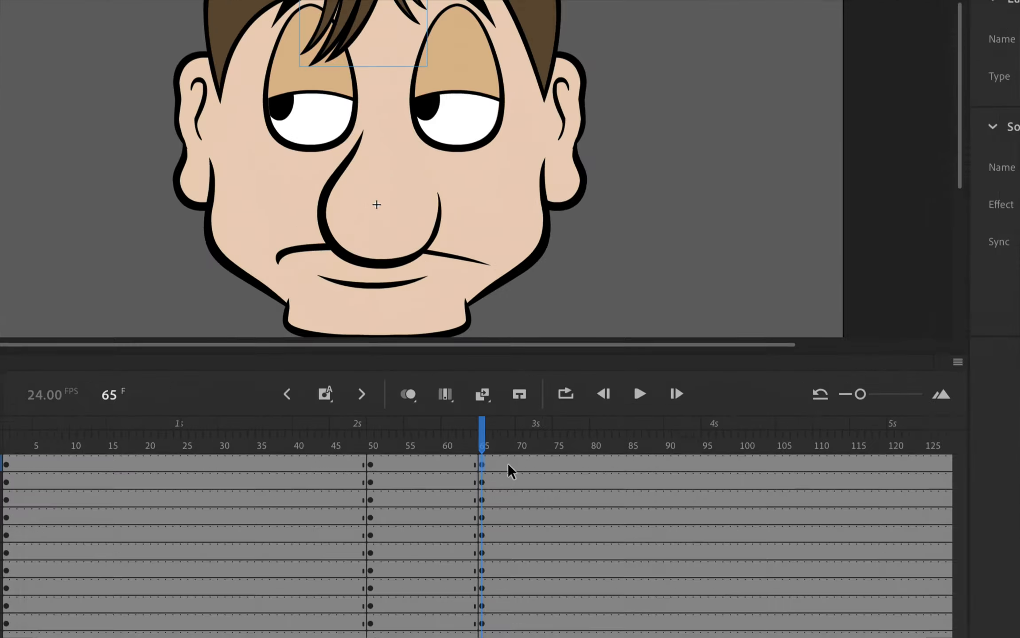
pyautogui.click(482, 464)
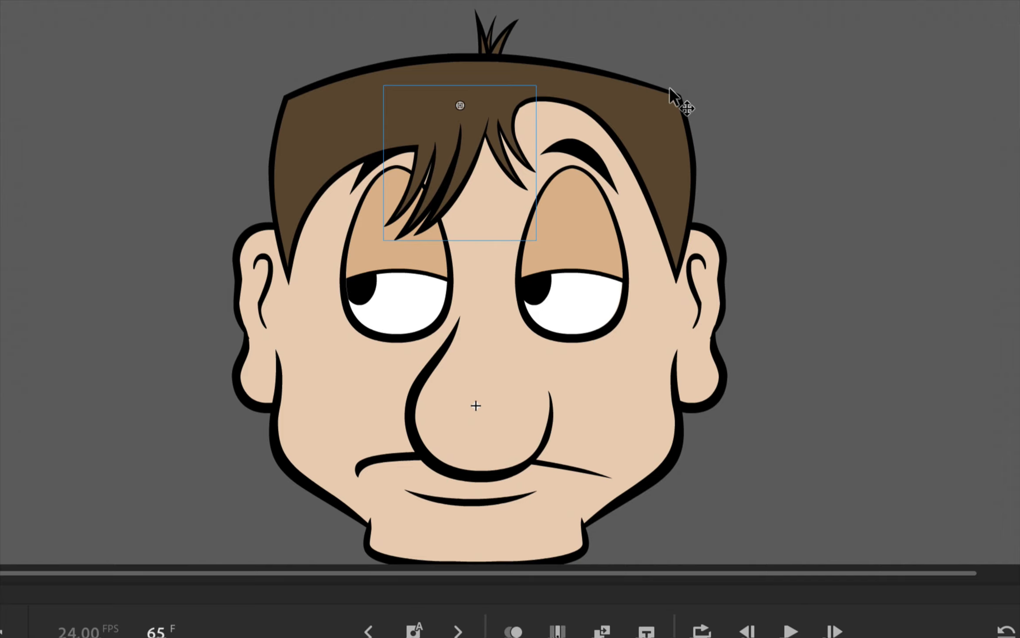
pyautogui.hotkey('shift', 'Left')
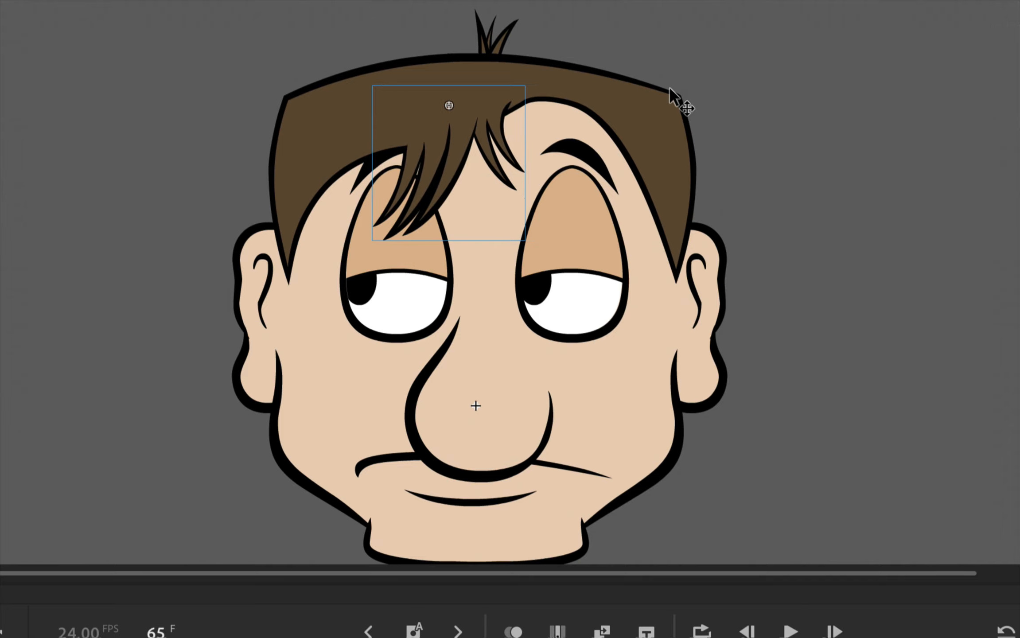
pyautogui.hotkey('shift', 'Left')
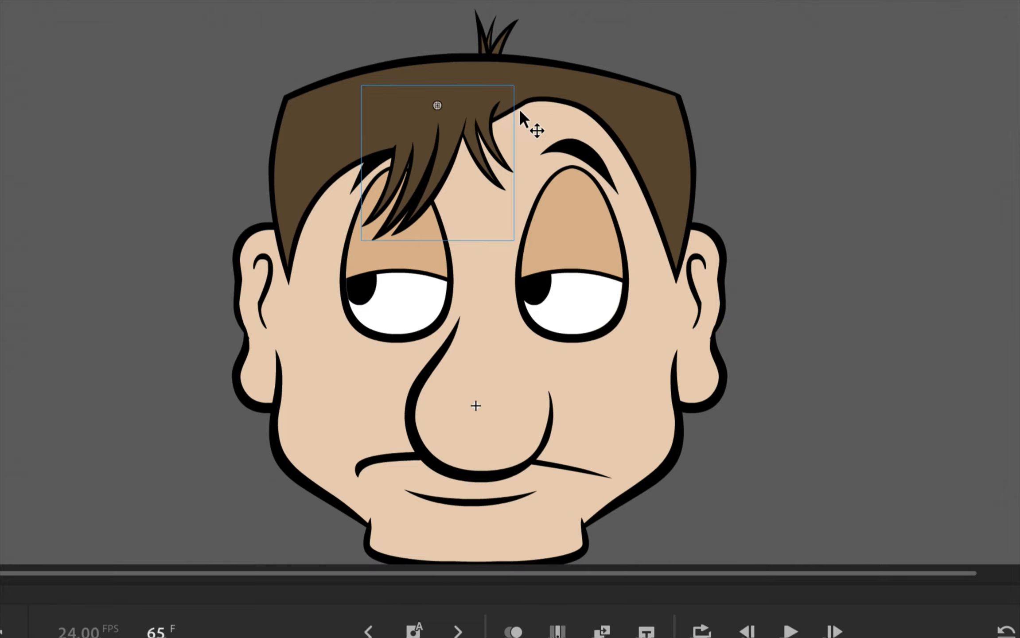
pyautogui.hotkey('shift', 'Down')
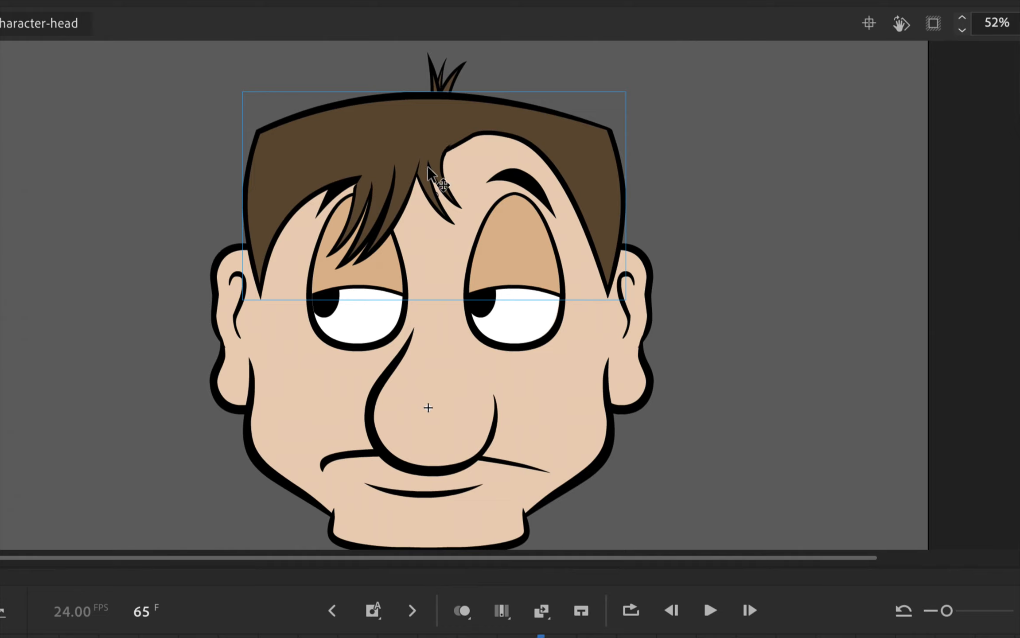
# - Try shifting the hair two large nudges left at frame 65, and return it to its place
pyautogui.hotkey('shift', 'Left')
pyautogui.hotkey('shift', 'Left')
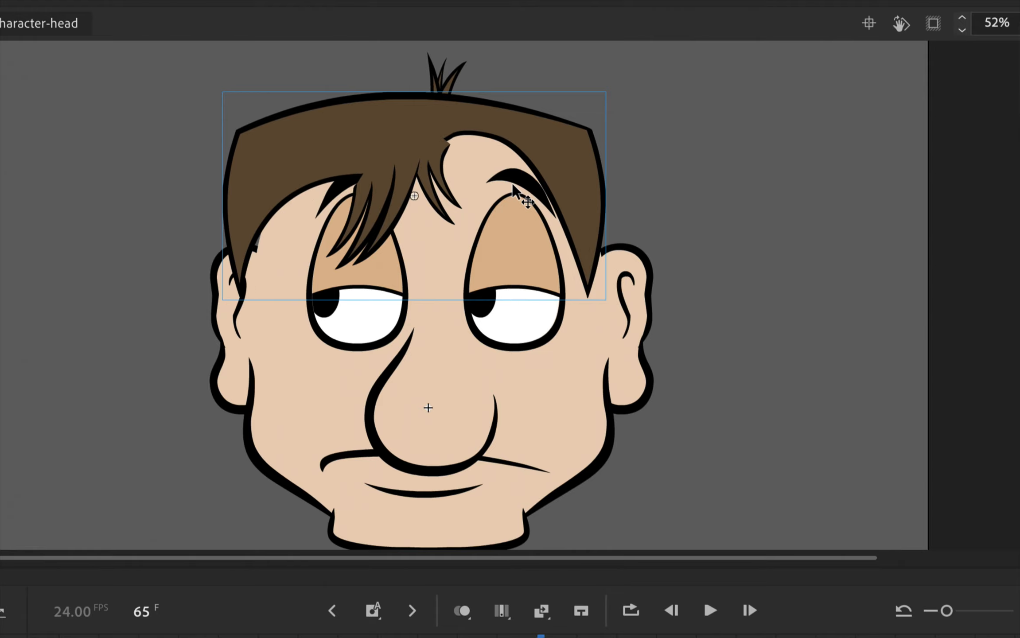
pyautogui.hotkey('shift', 'Right')
pyautogui.hotkey('shift', 'Right')
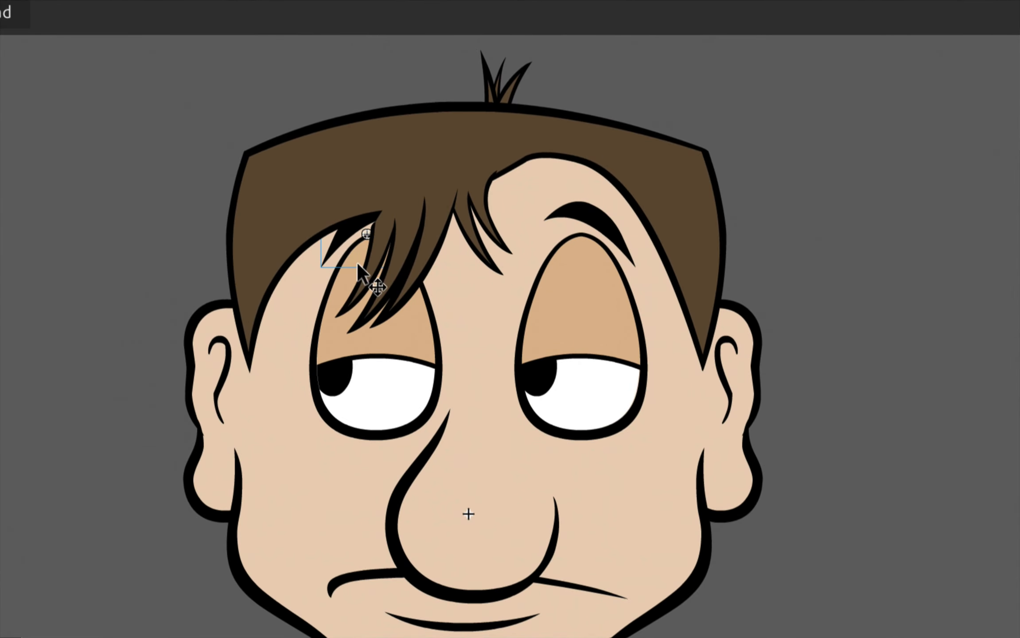
# - Shift the right and left eyebrows two large nudges left at frame 65
pyautogui.hotkey('shift', 'Left')
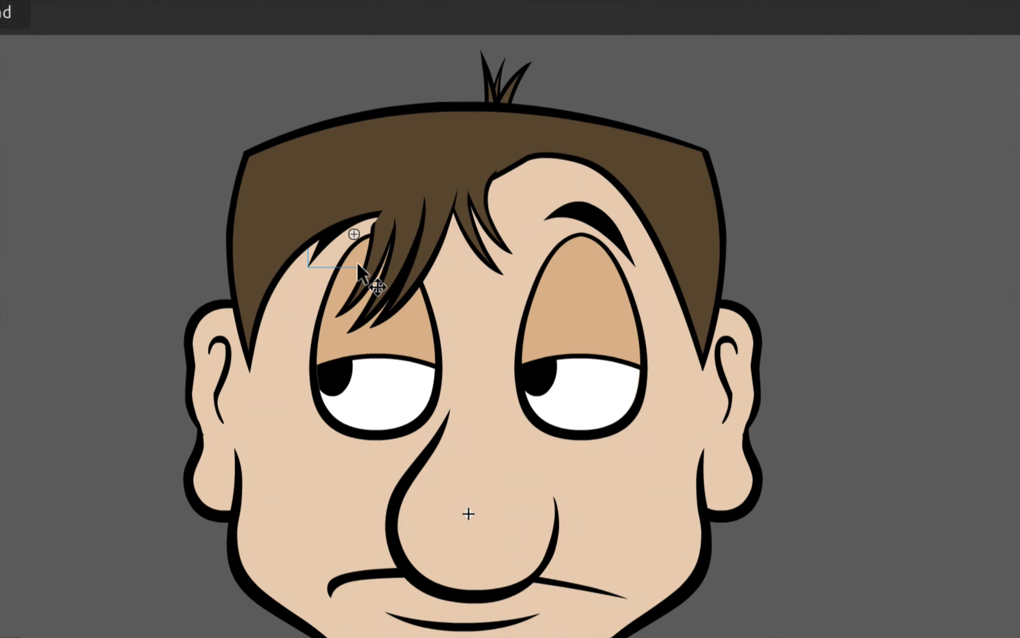
pyautogui.hotkey('shift', 'Left')
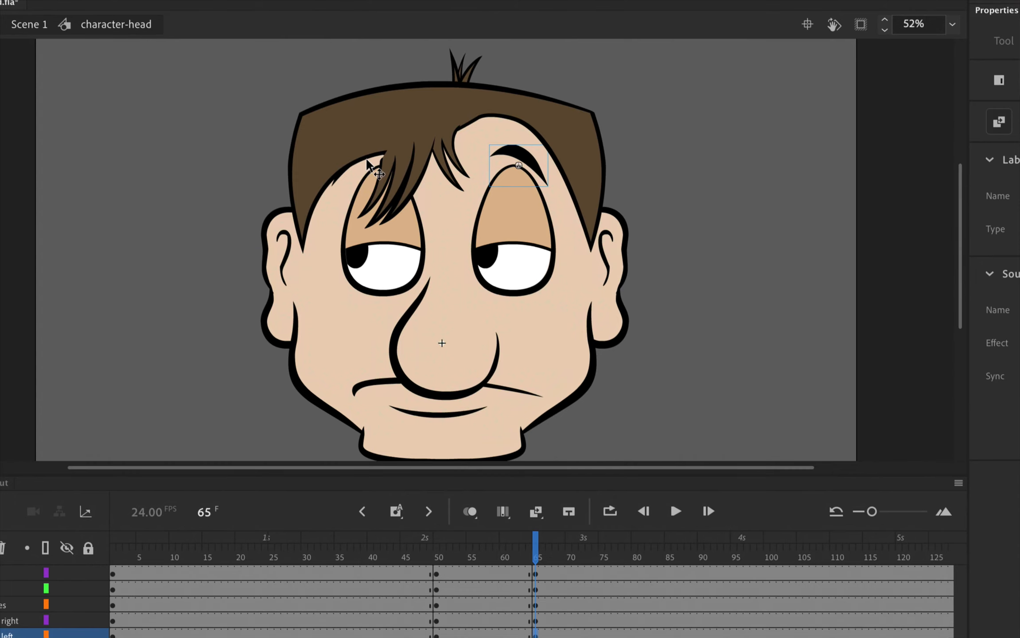
pyautogui.hotkey('shift', 'Left')
pyautogui.hotkey('shift', 'Left')
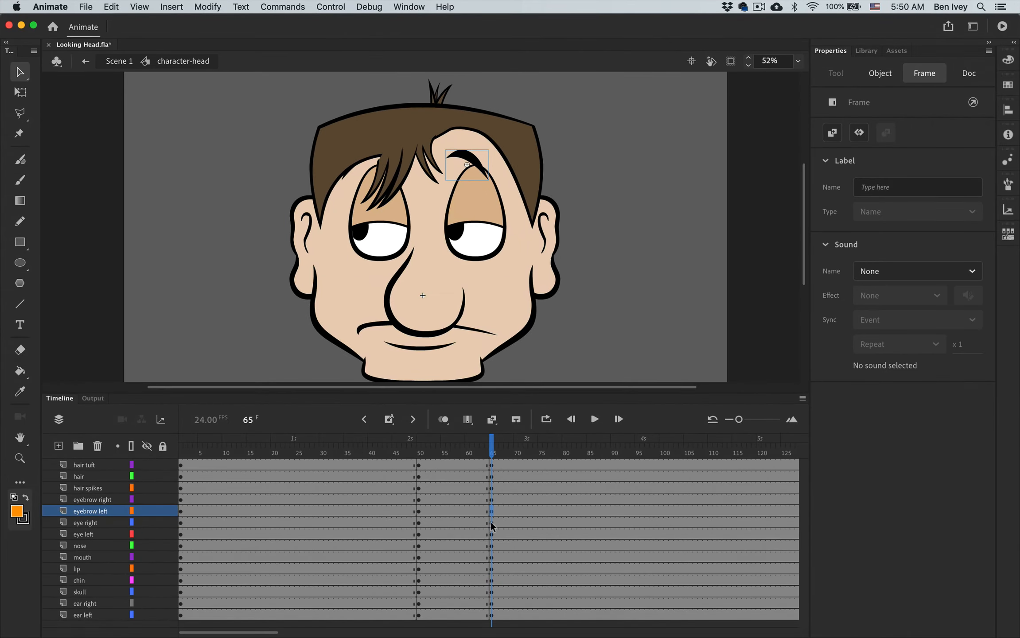
# - Shift the right and left eyes two large nudges left at frame 65
pyautogui.click(493, 524)
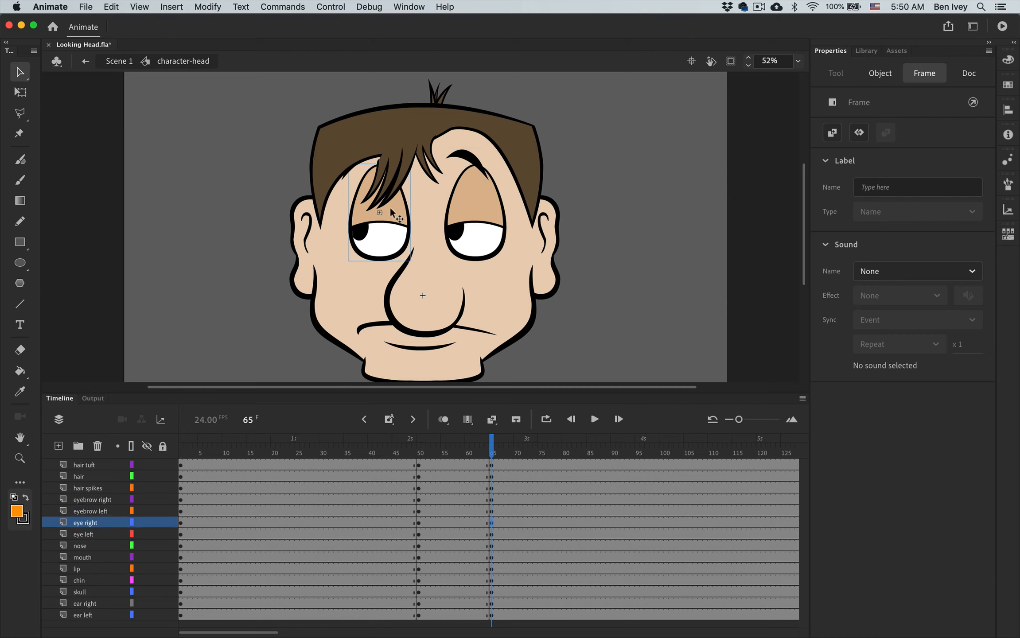
pyautogui.hotkey('shift', 'Left')
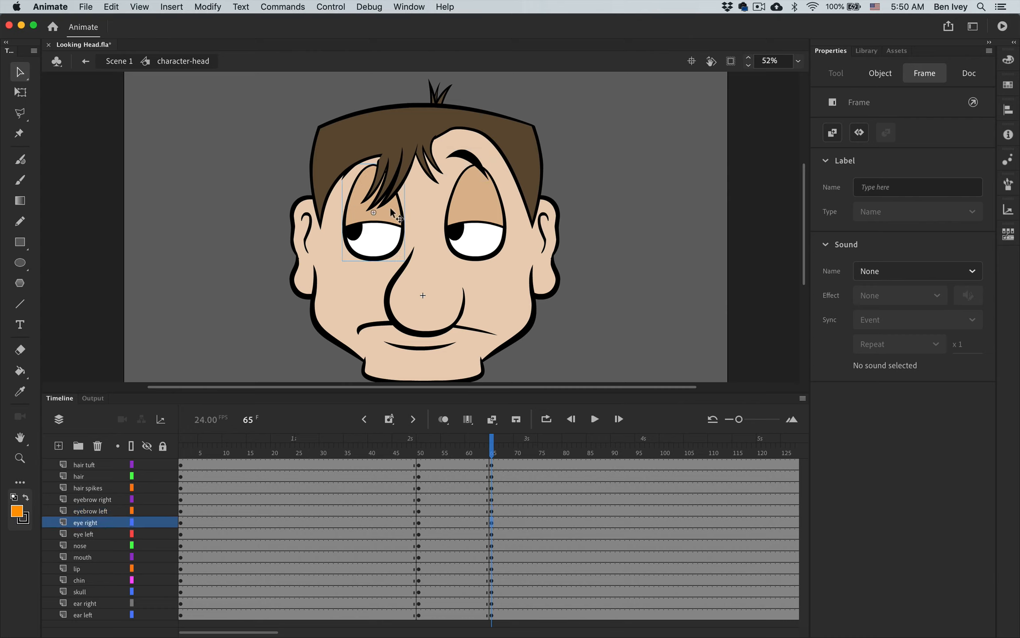
pyautogui.hotkey('shift', 'Left')
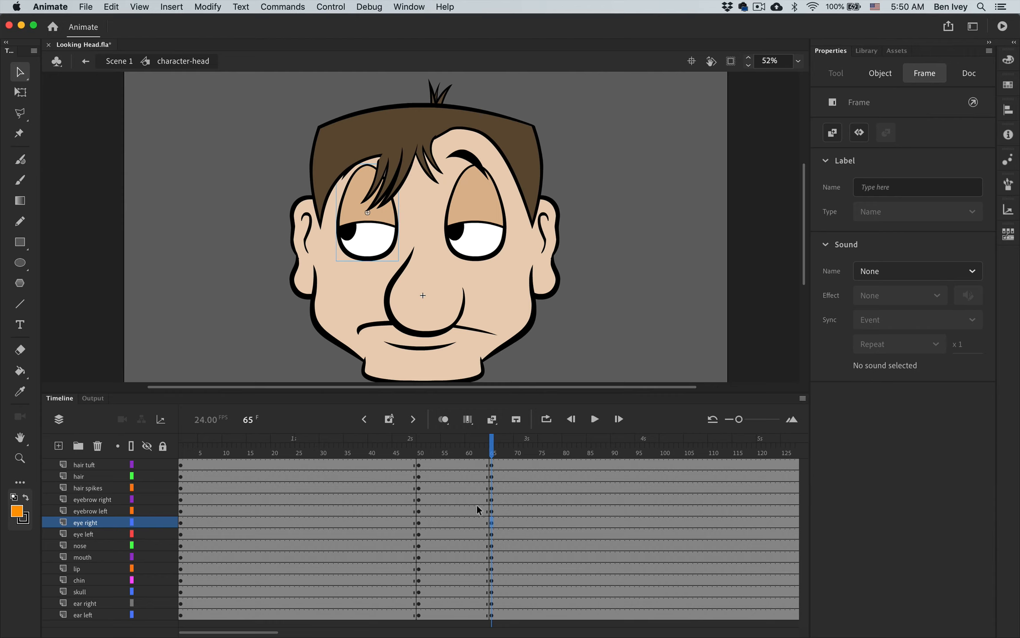
pyautogui.click(493, 535)
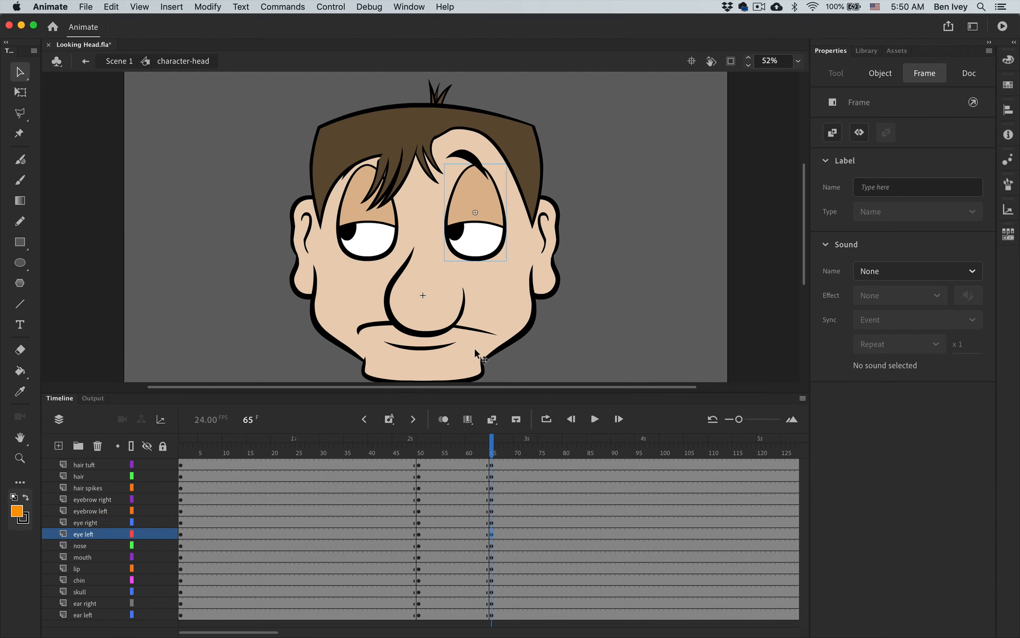
pyautogui.hotkey('shift', 'Left')
pyautogui.hotkey('shift', 'Left')
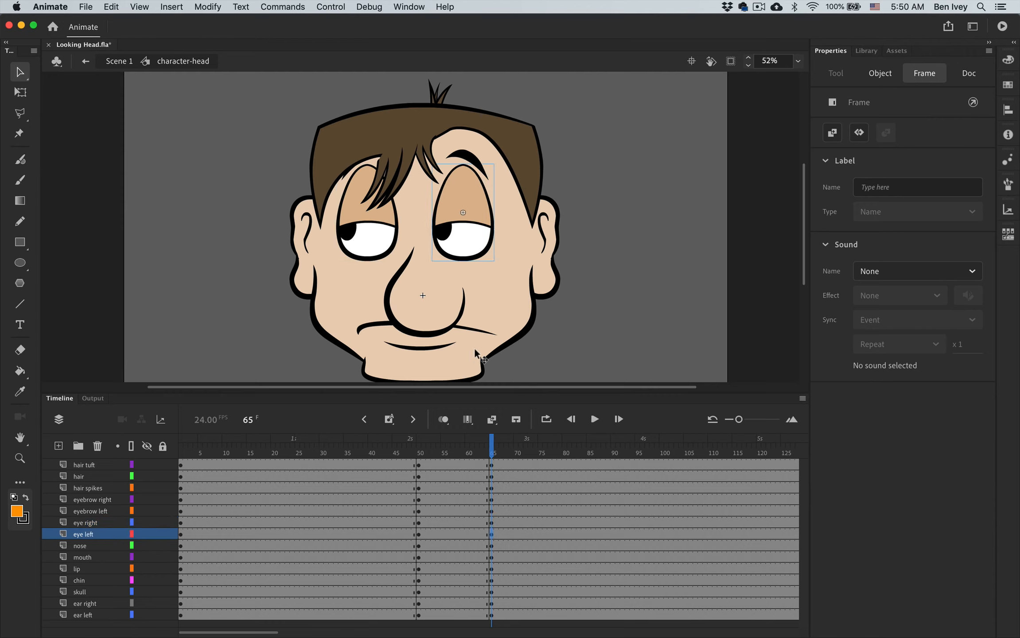
# - Shift the nose and the mouth two large nudges left at frame 65
pyautogui.click(491, 546)
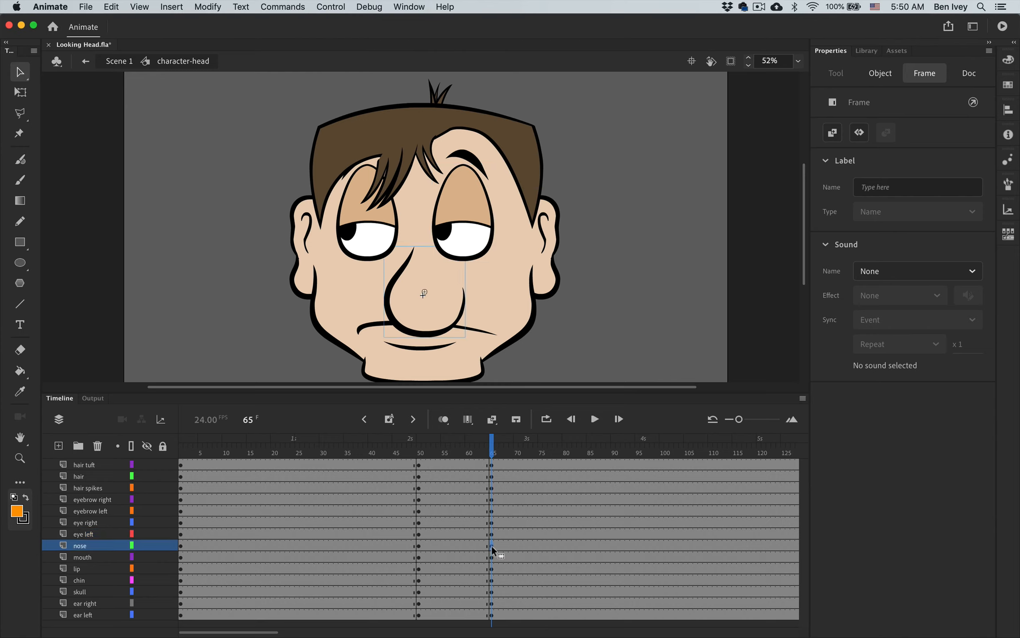
pyautogui.hotkey('shift', 'Left')
pyautogui.hotkey('shift', 'Left')
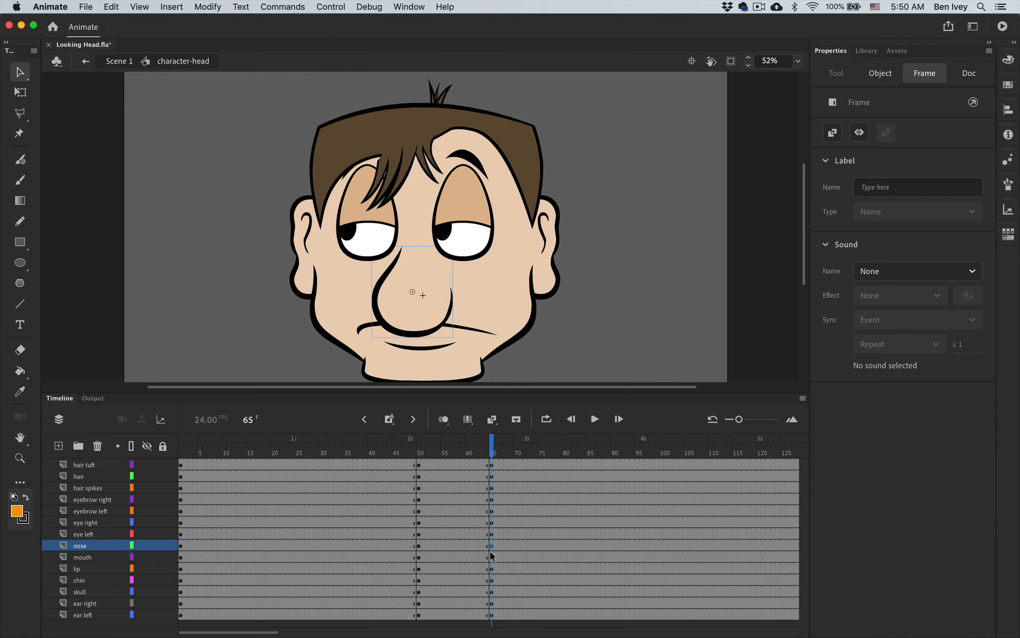
pyautogui.click(492, 558)
pyautogui.hotkey('shift', 'Left')
pyautogui.hotkey('shift', 'Left')
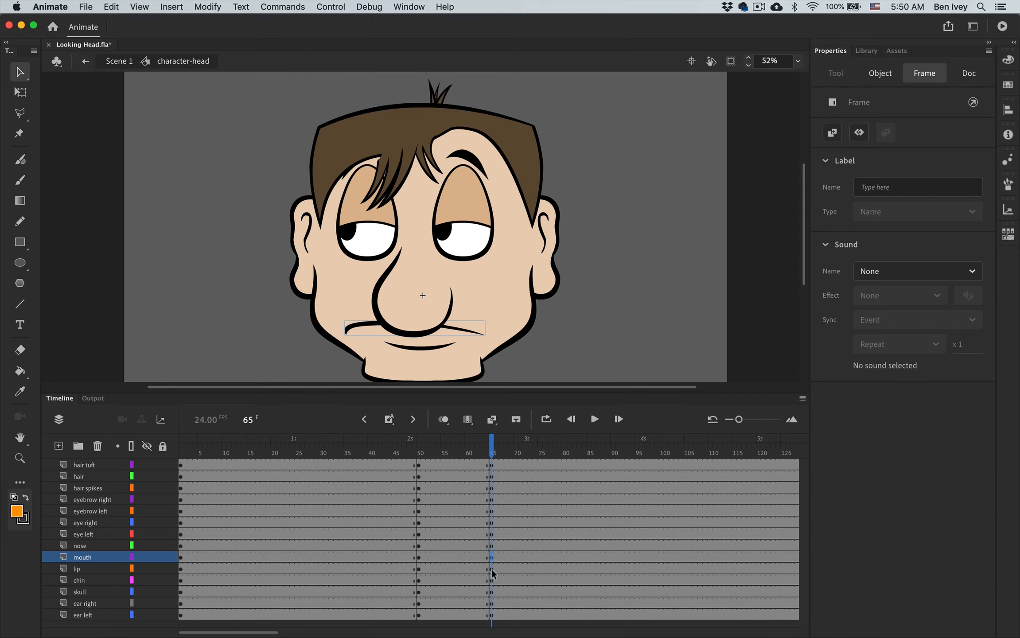
# - Shift the lip two large nudges left and the chin one large nudge left at frame 65
pyautogui.click(491, 569)
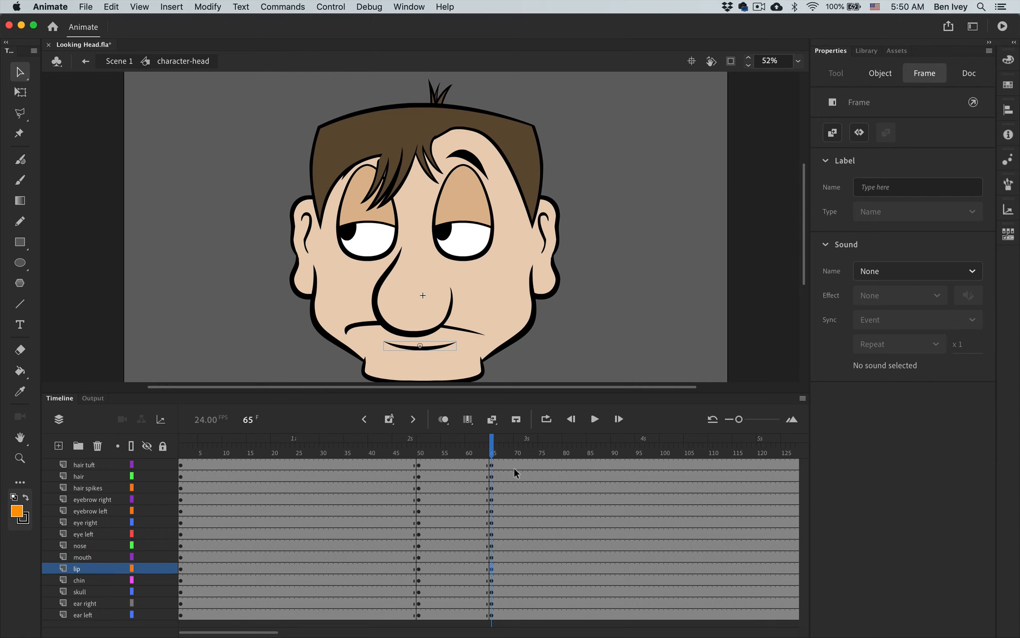
pyautogui.hotkey('shift', 'Left')
pyautogui.hotkey('shift', 'Left')
pyautogui.click(492, 581)
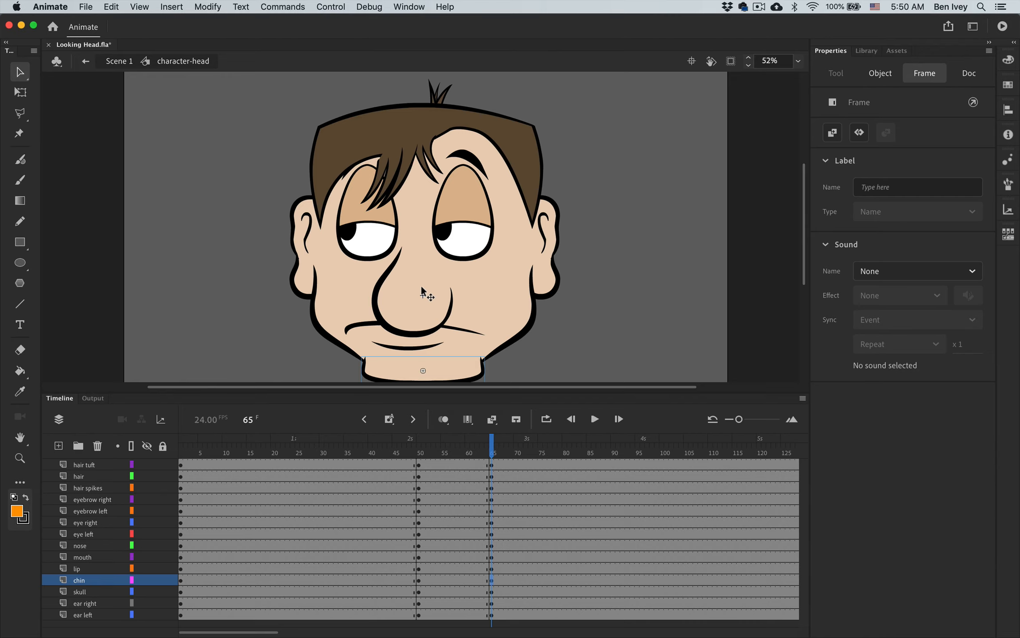
pyautogui.hotkey('shift', 'Left')
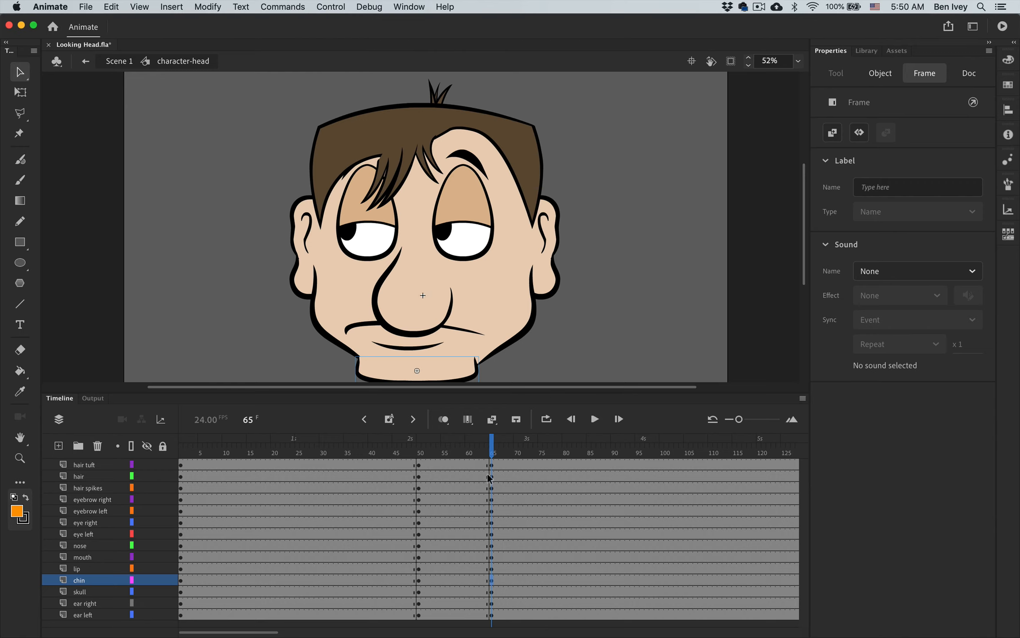
# - Try nudging the skull left and right at frame 65, and return it to its place
pyautogui.click(491, 592)
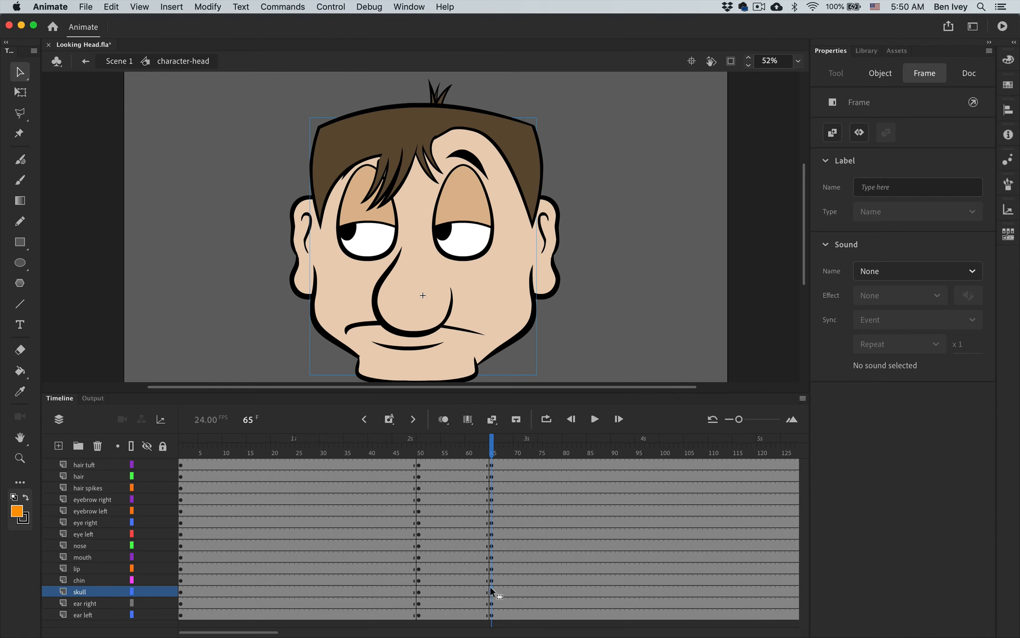
pyautogui.hotkey('shift', 'Left')
pyautogui.hotkey('shift', 'Right')
pyautogui.hotkey('shift', 'Right')
pyautogui.hotkey('shift', 'Left')
# - Shift the right and left ears one large nudge right from their original positions at frame 65
pyautogui.click(492, 603)
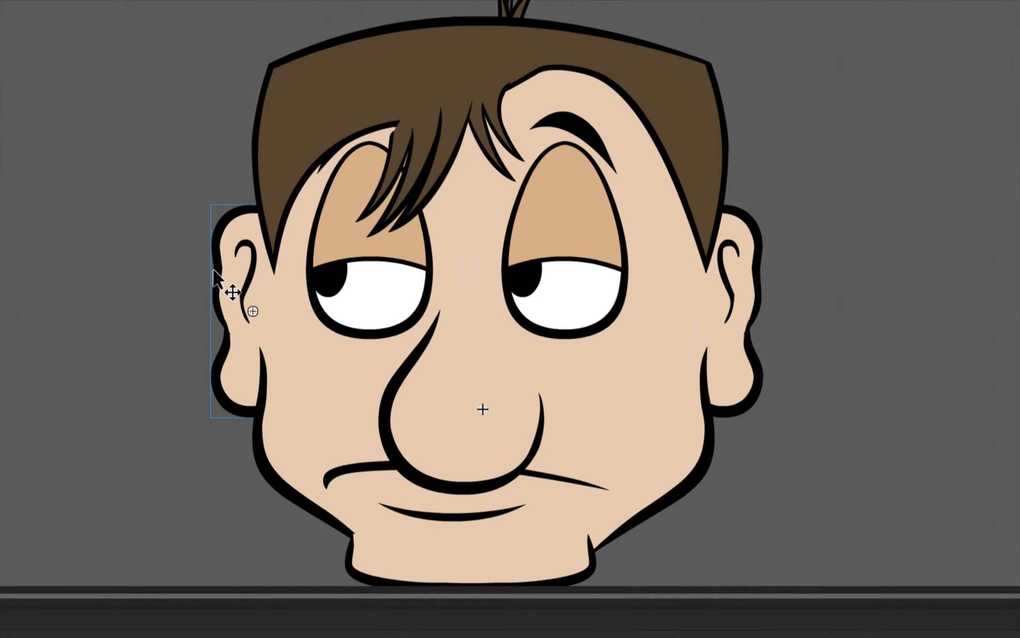
pyautogui.hotkey('shift', 'Left')
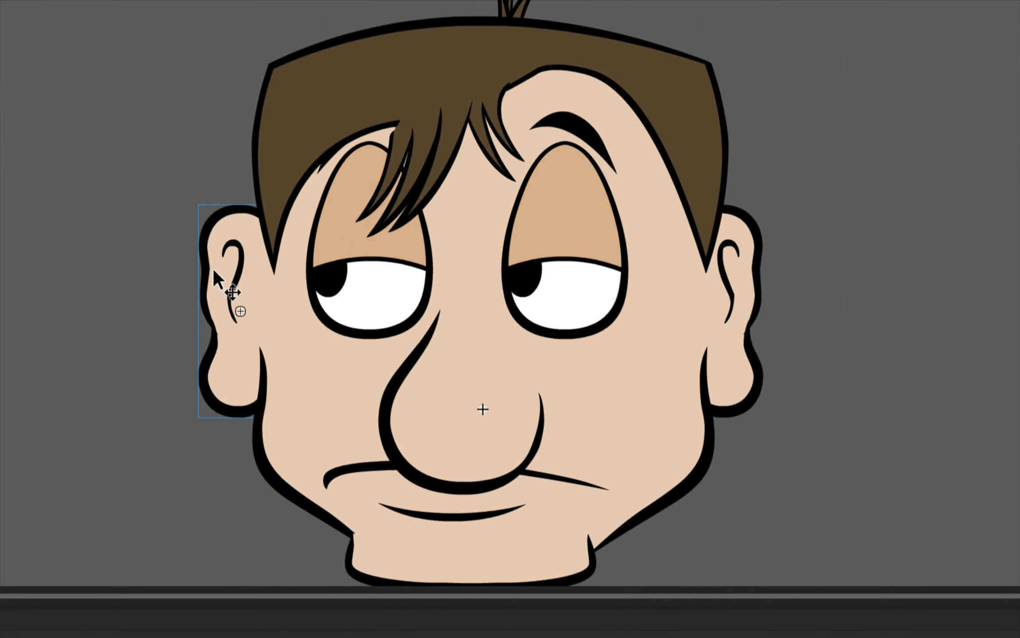
pyautogui.hotkey('shift', 'Right')
pyautogui.hotkey('shift', 'Right')
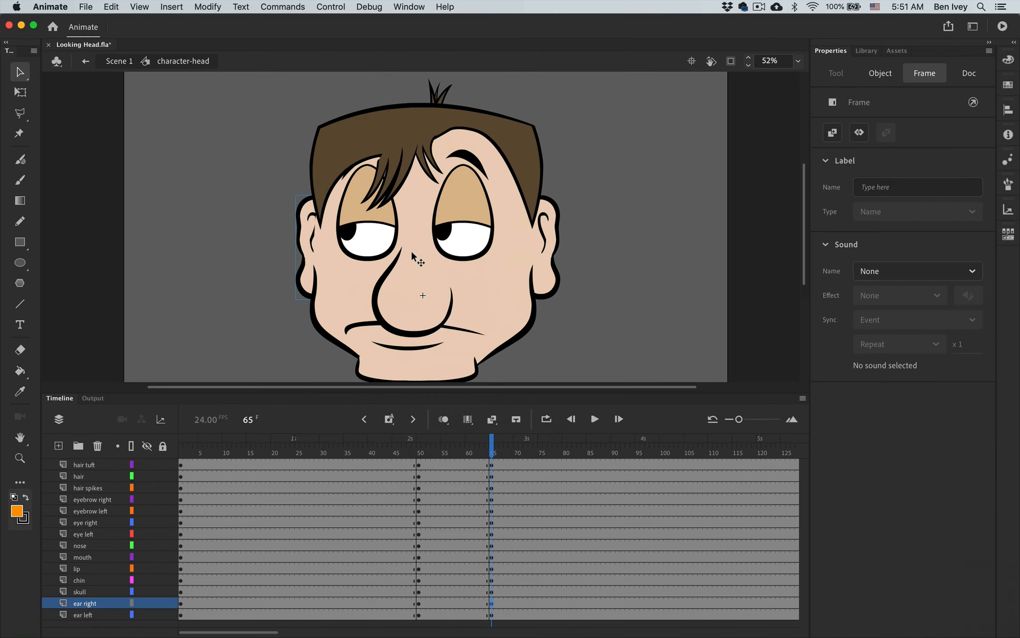
pyautogui.click(492, 615)
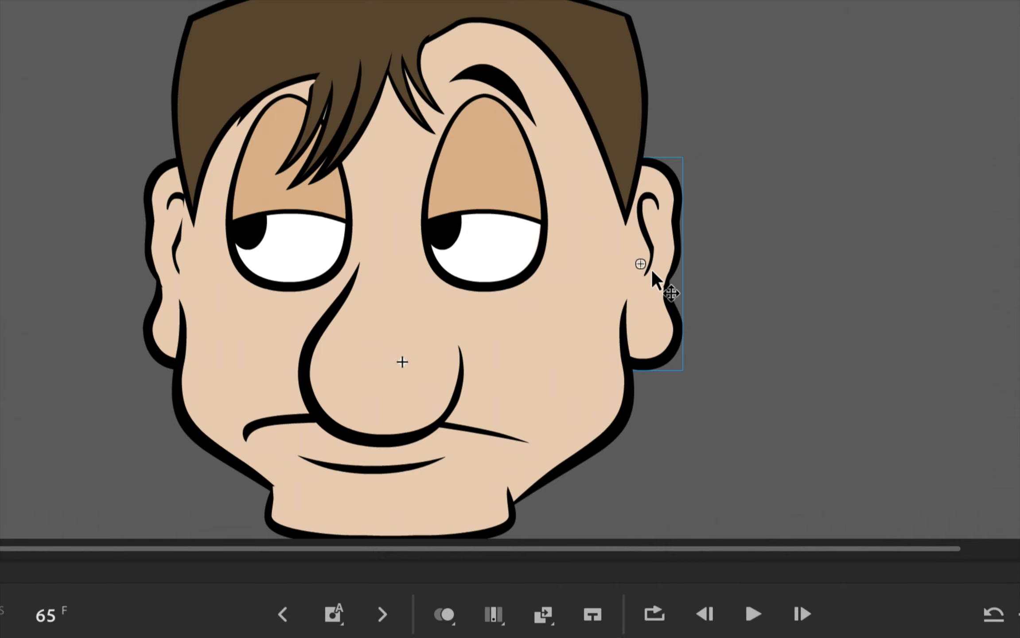
pyautogui.hotkey('shift', 'Right')
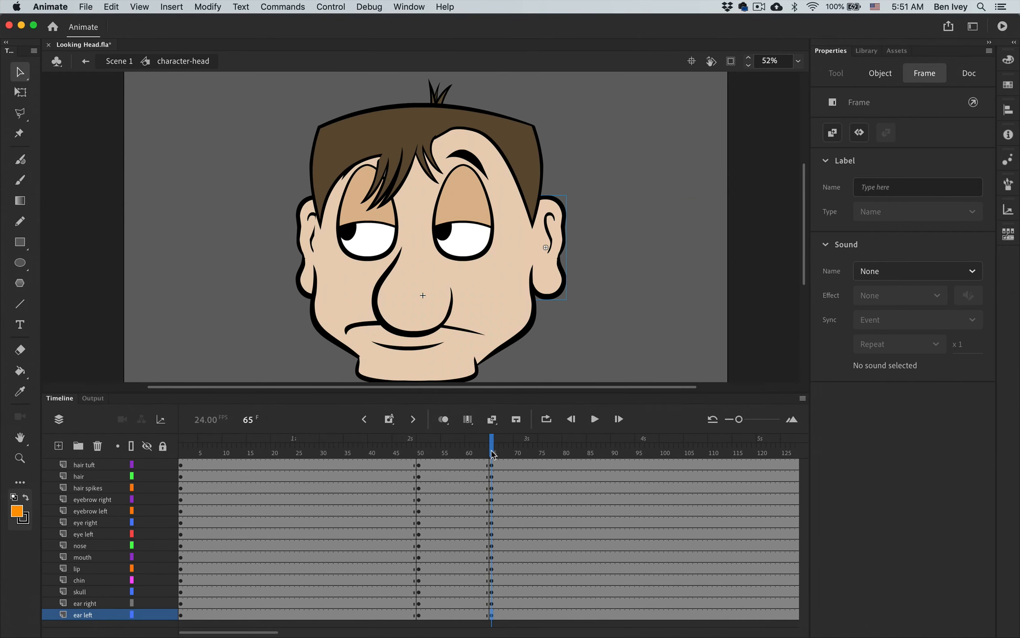
# - Create a classic tween on the hair tuft layer from its frame 50 keyframe
pyautogui.moveTo(493, 452)
pyautogui.mouseDown()
pyautogui.moveTo(419, 451)
pyautogui.moveTo(501, 452)
pyautogui.mouseUp()
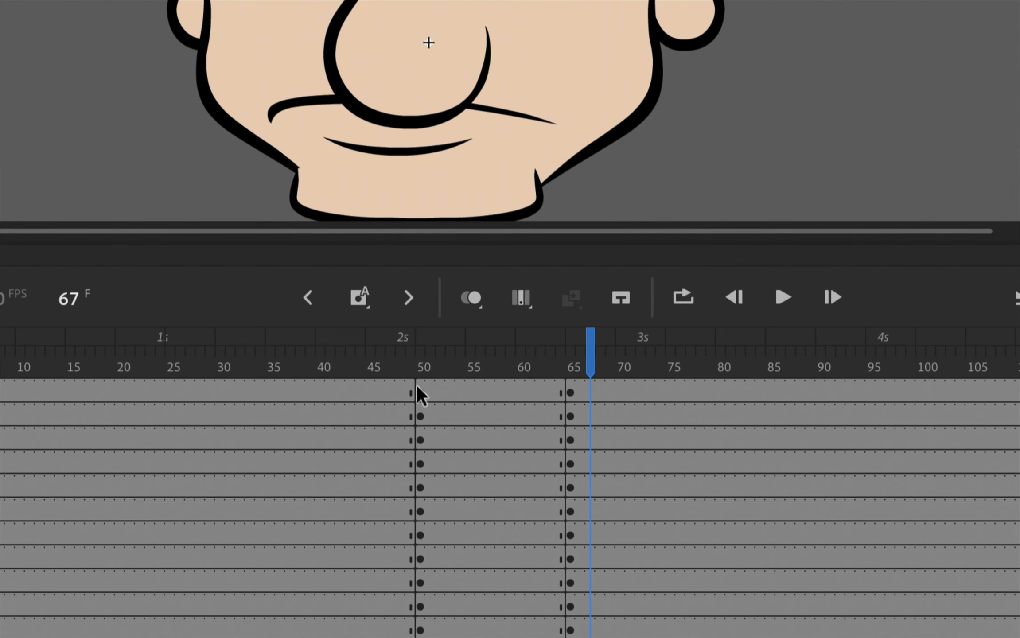
pyautogui.click(417, 391)
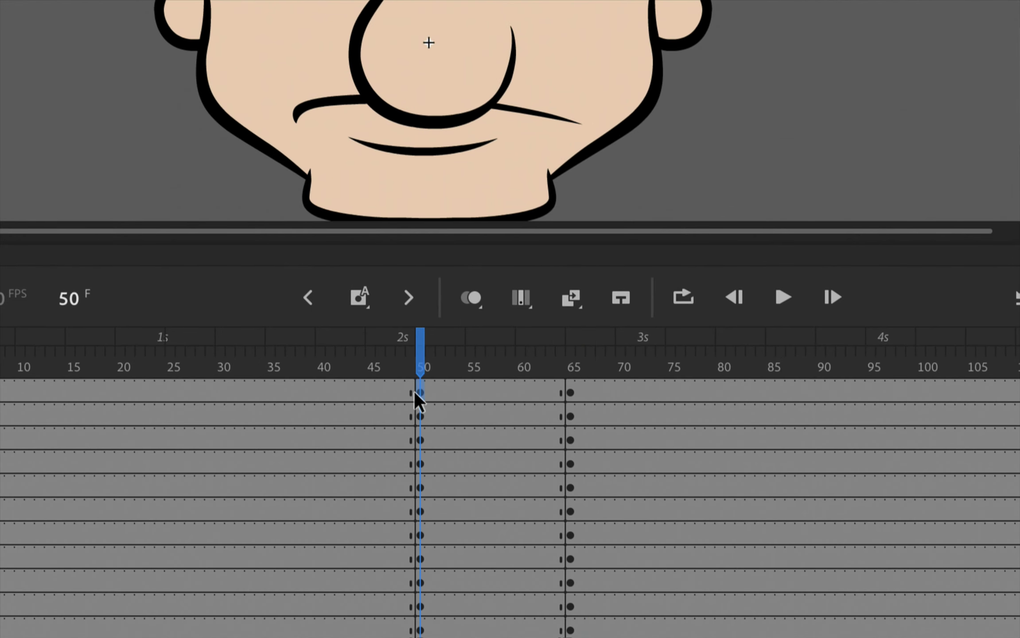
pyautogui.rightClick(422, 393)
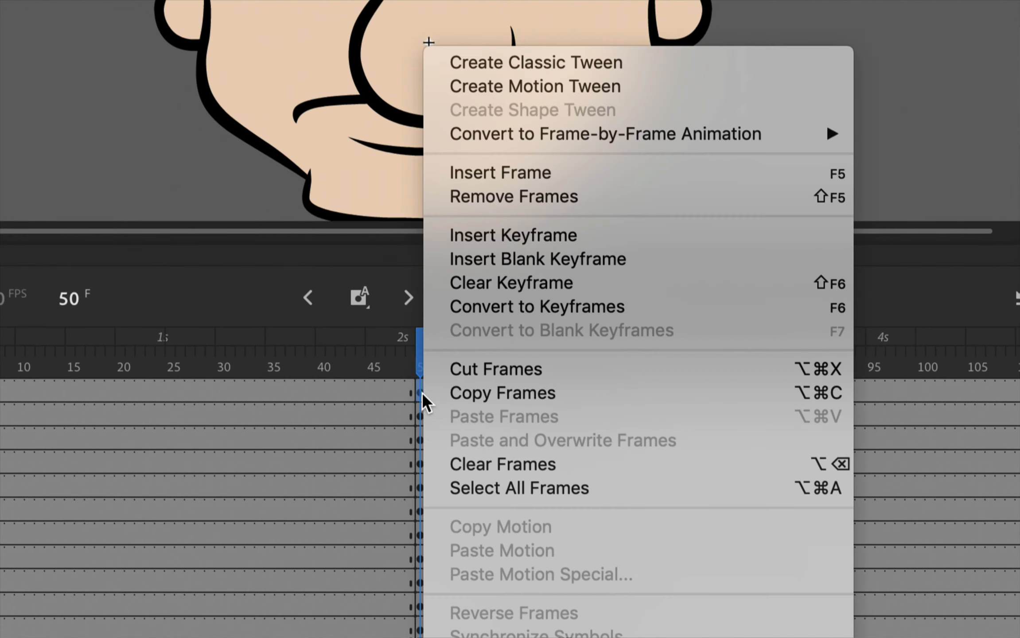
pyautogui.click(503, 66)
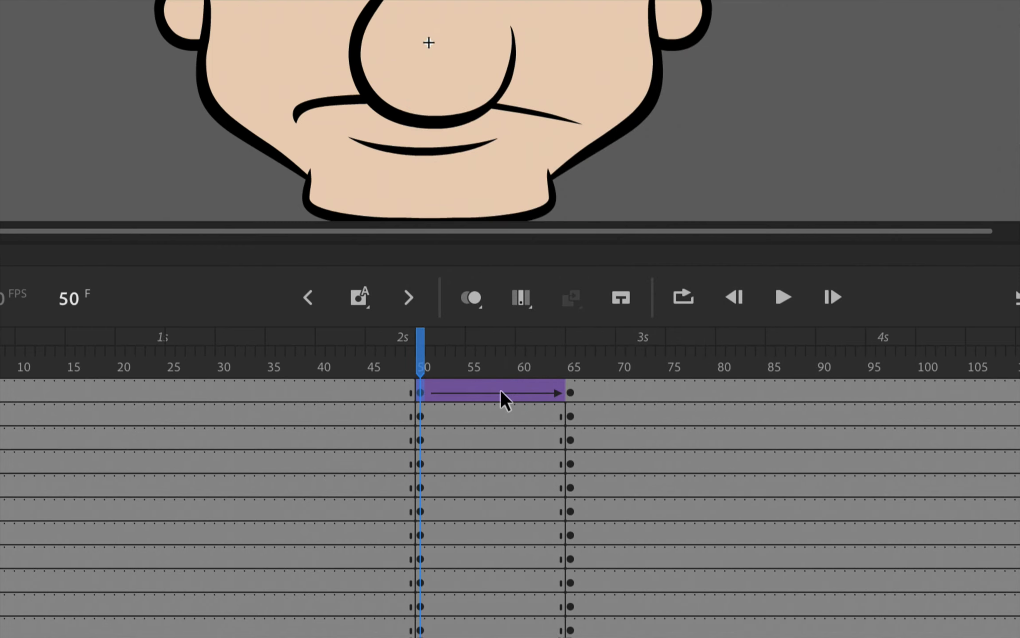
# - Create classic tweens on the hair and hair spikes layers from their frame 50 keyframes
pyautogui.click(416, 413)
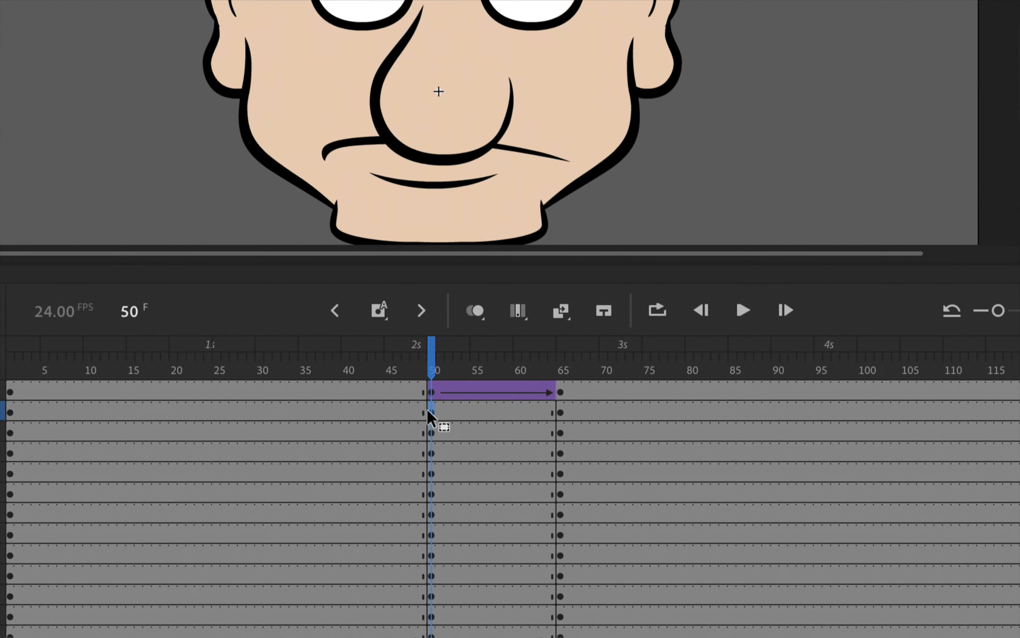
pyautogui.rightClick(426, 408)
pyautogui.click(516, 111)
pyautogui.click(430, 435)
pyautogui.rightClick(430, 433)
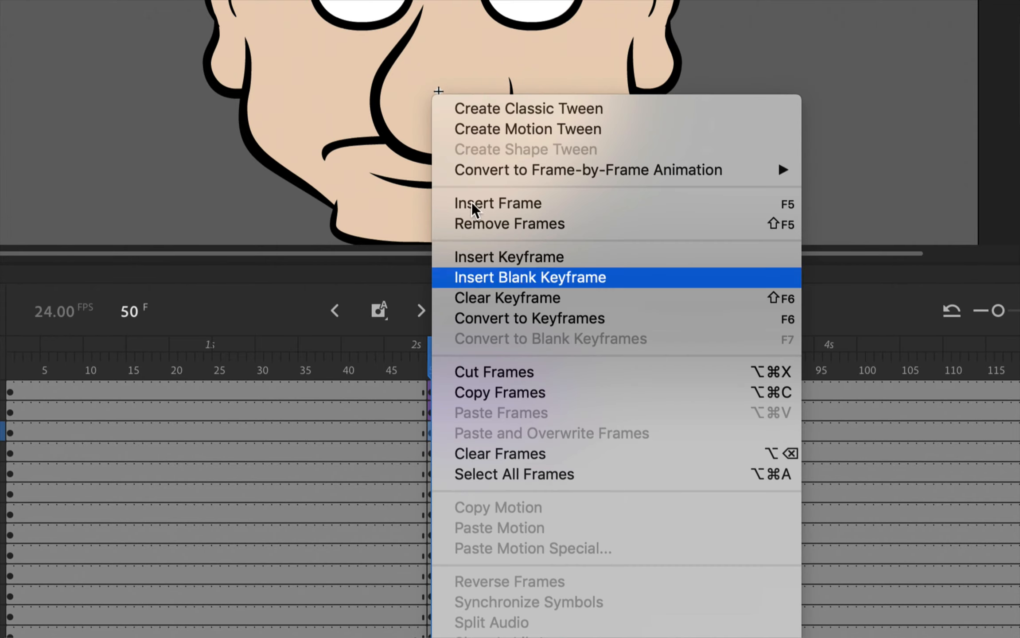
pyautogui.click(498, 117)
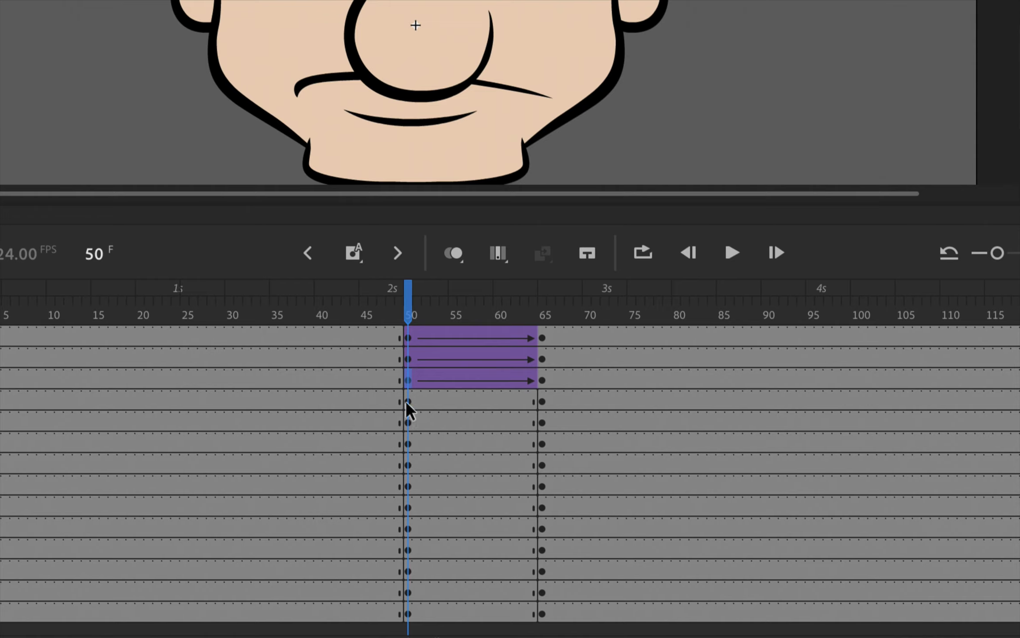
# - Create classic tweens at frame 50 on all remaining layers at once, from eyebrow right down to ear left
pyautogui.click(405, 400)
pyautogui.keyDown('shift'); pyautogui.click(407, 611); pyautogui.keyUp('shift')
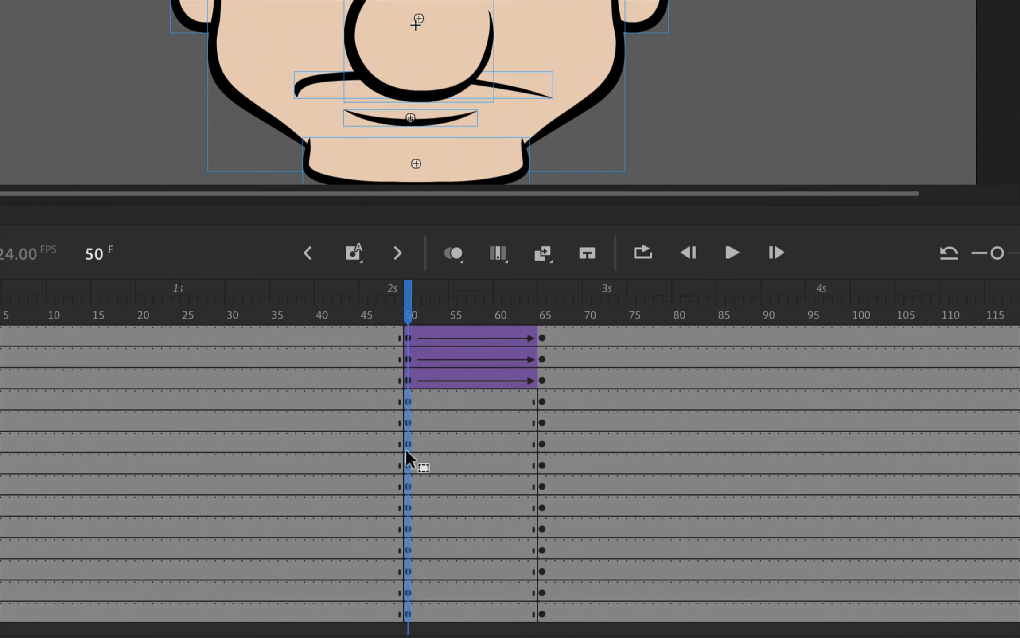
pyautogui.rightClick(407, 569)
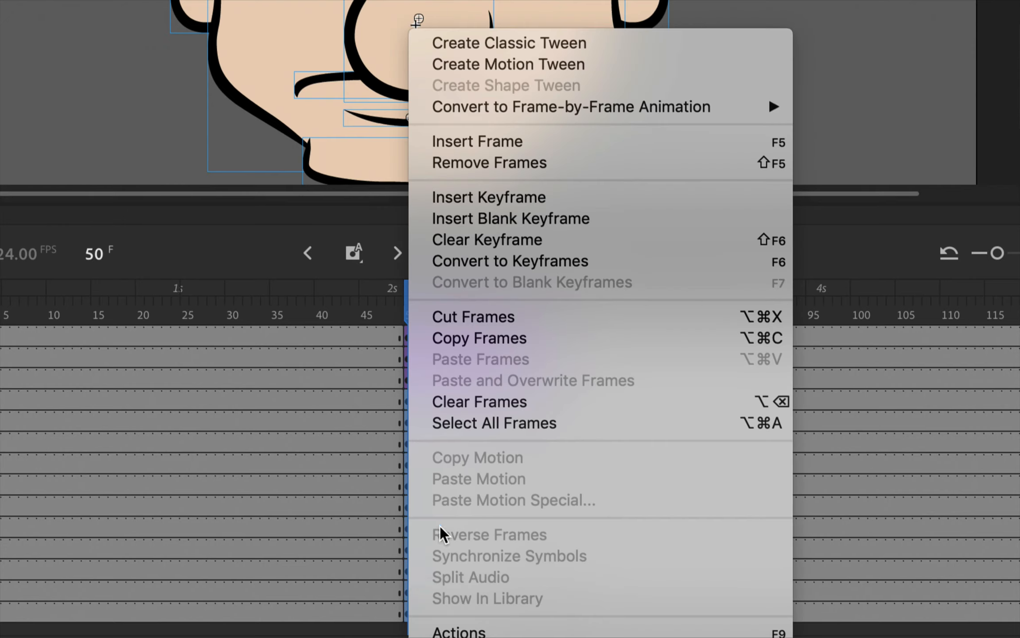
pyautogui.click(502, 40)
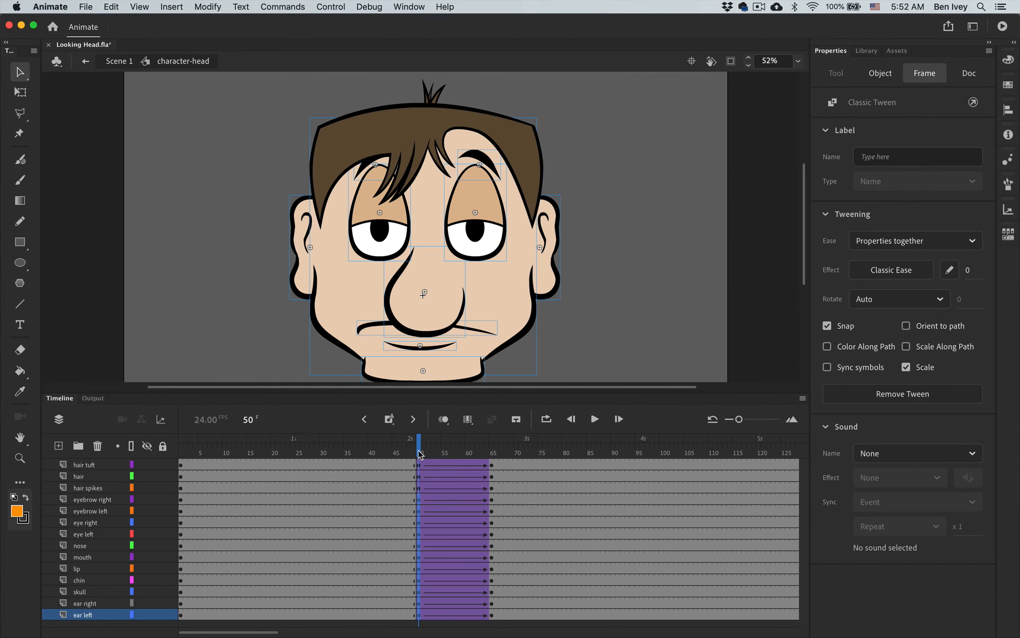
# - Return to frame 50 and play the tweened head turn on the timeline
pyautogui.click(417, 315)
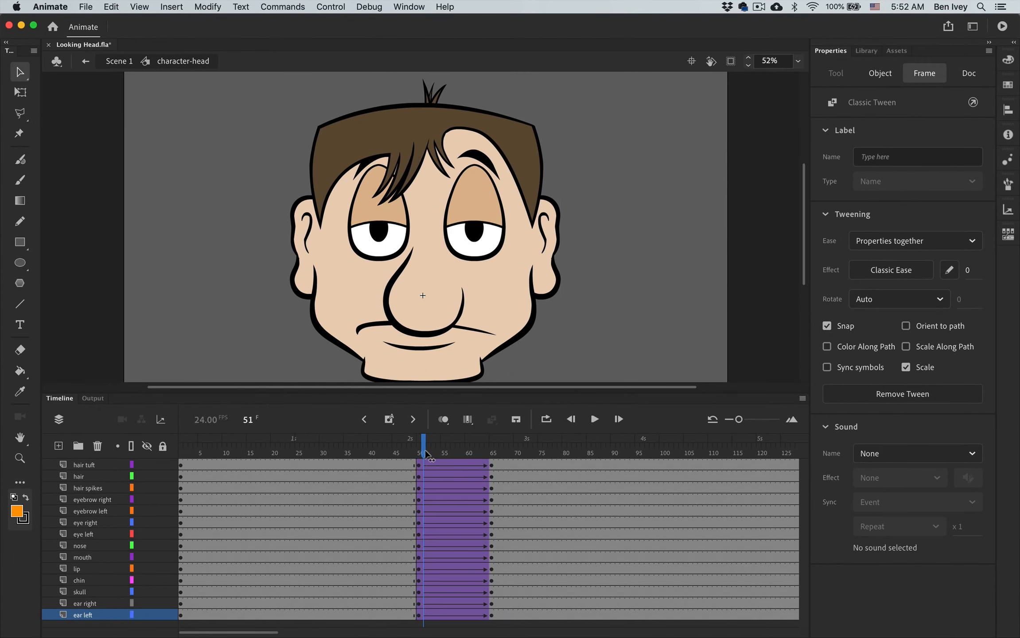
pyautogui.moveTo(425, 453)
pyautogui.mouseDown()
pyautogui.moveTo(495, 450)
pyautogui.moveTo(414, 446)
pyautogui.mouseUp()
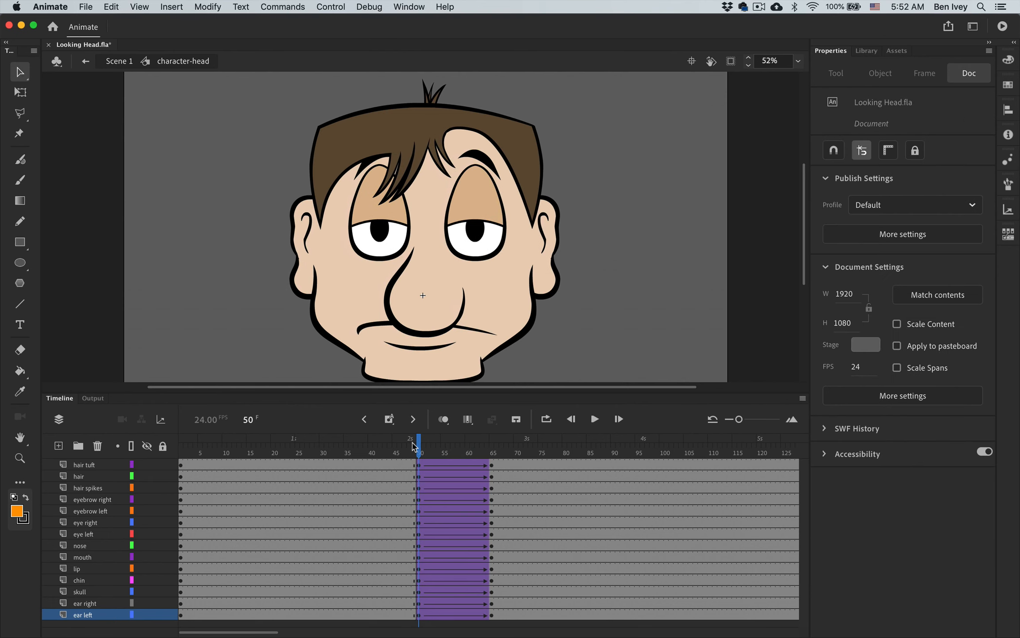
pyautogui.press('Return')
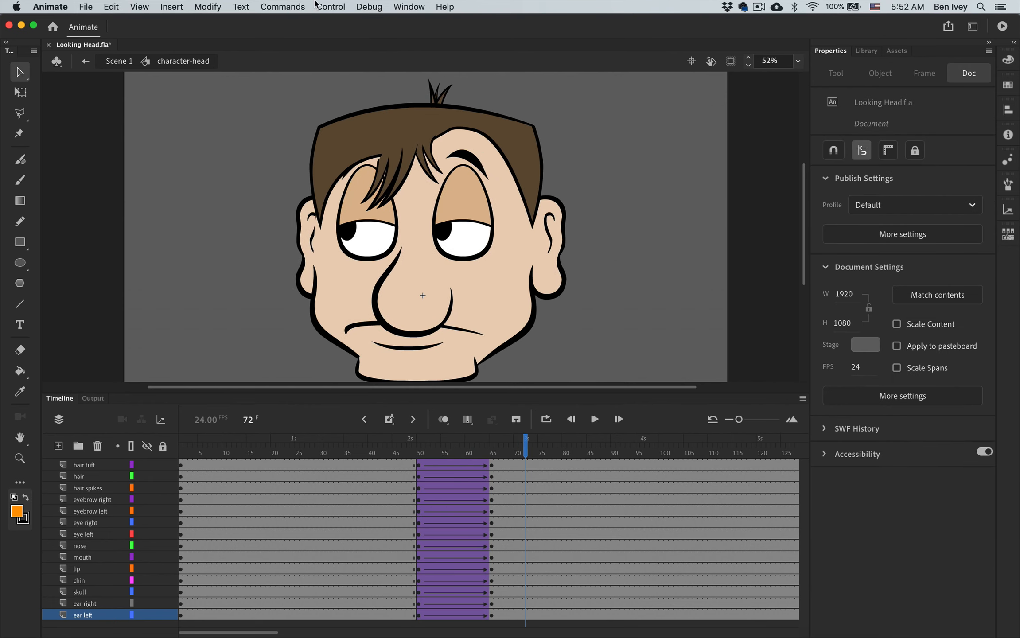
# - Test the movie to preview the head turn, and close the preview window
pyautogui.click(293, 6)
pyautogui.moveTo(322, 5)
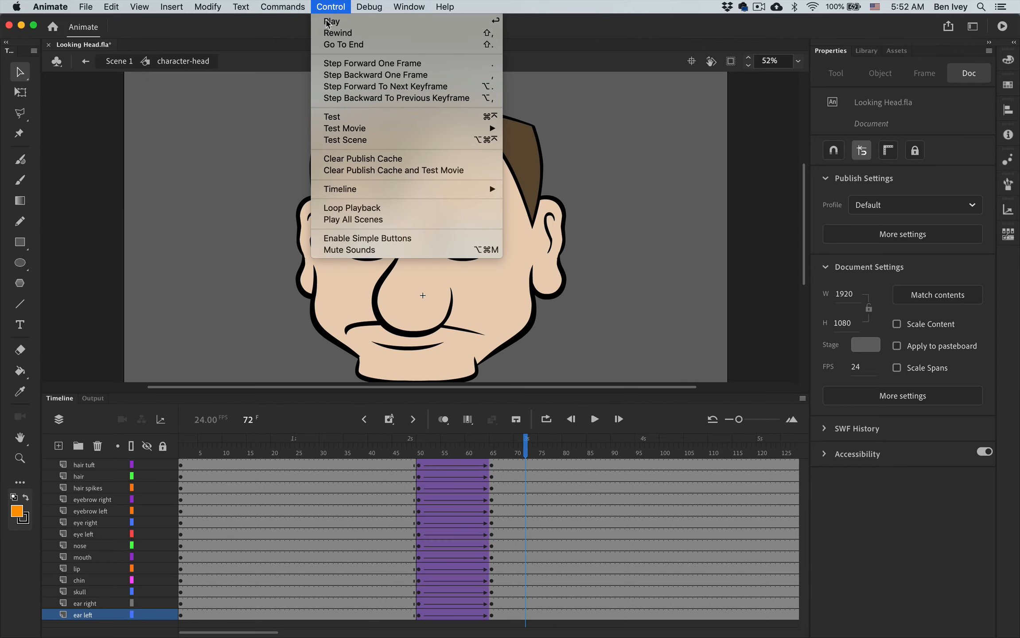
pyautogui.click(340, 117)
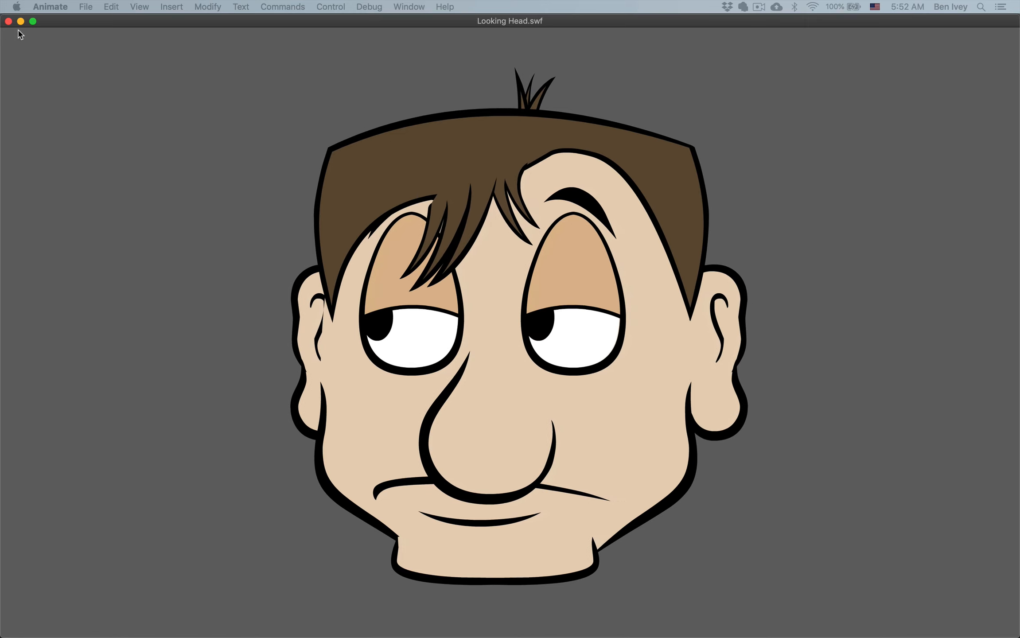
pyautogui.click(8, 21)
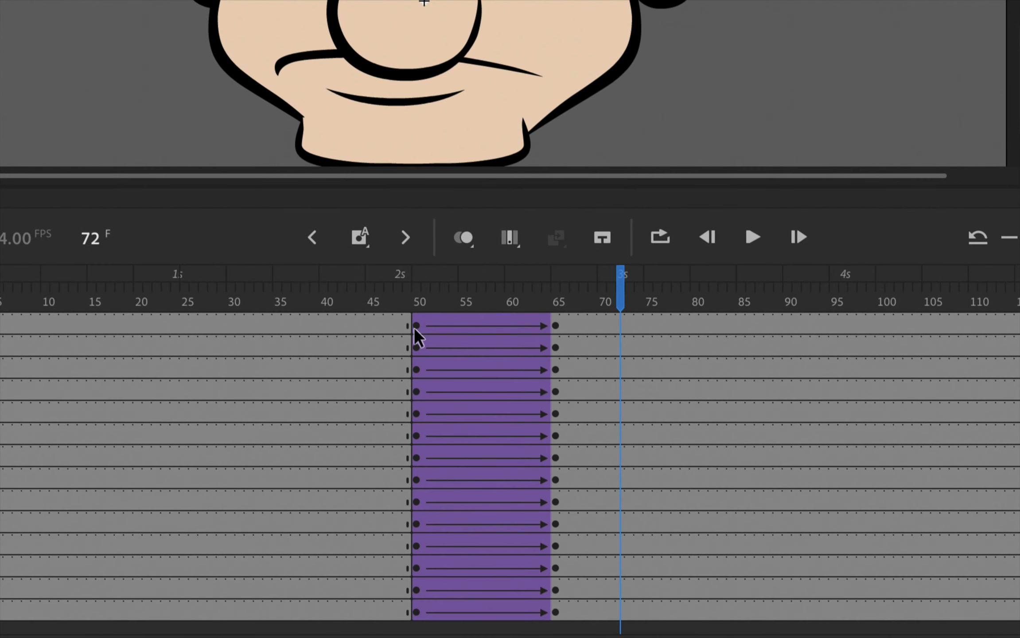
# - Set the classic ease to 100 (ease-out) for the frame 50 tweens on all layers
pyautogui.click(419, 463)
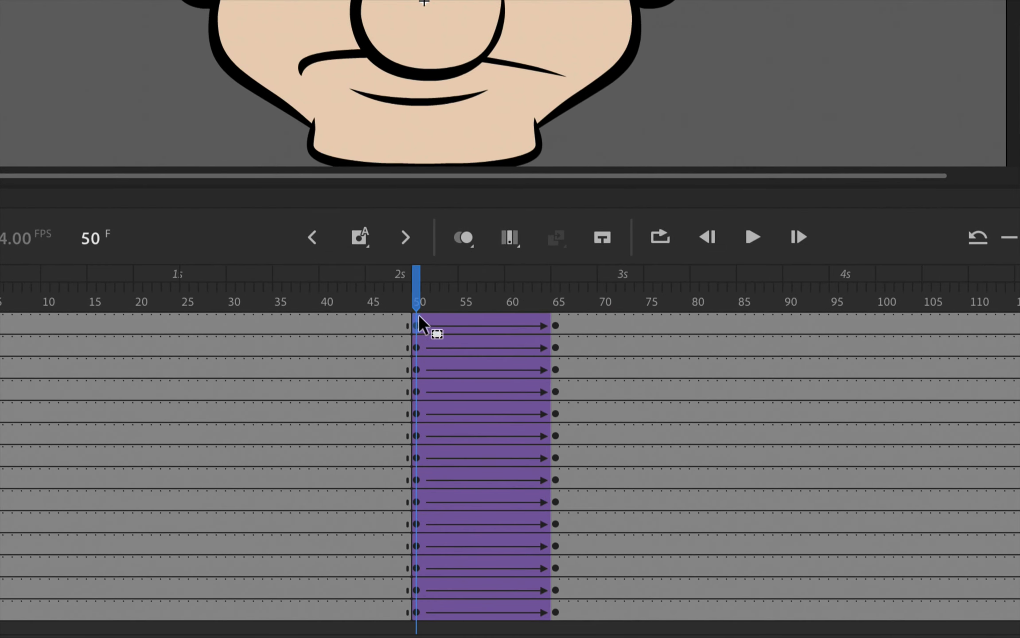
pyautogui.keyDown('shift'); pyautogui.click(417, 613); pyautogui.keyUp('shift')
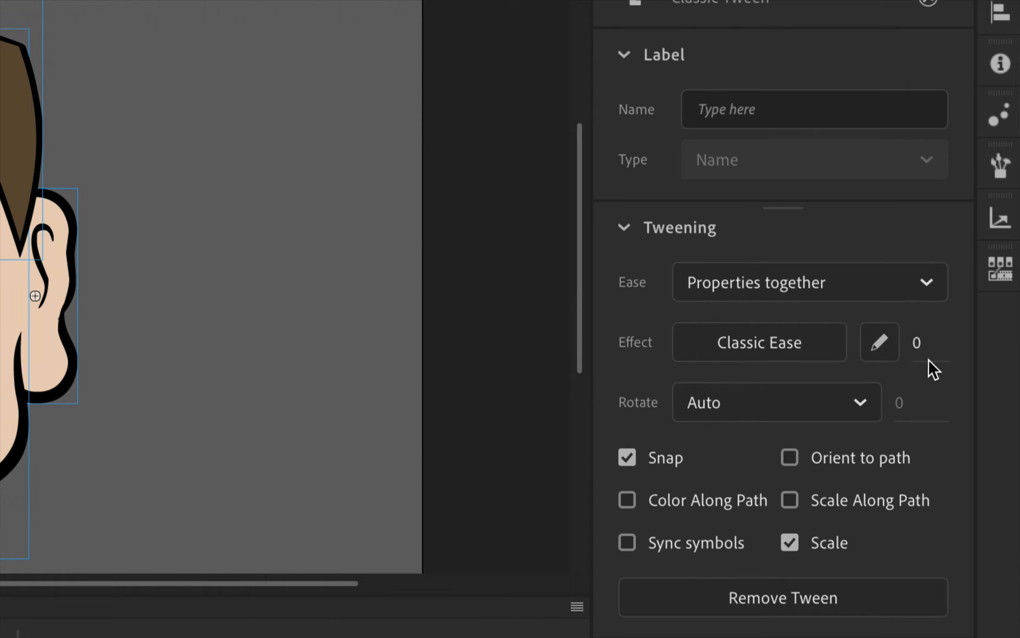
pyautogui.moveTo(918, 348); pyautogui.dragTo(998, 349)
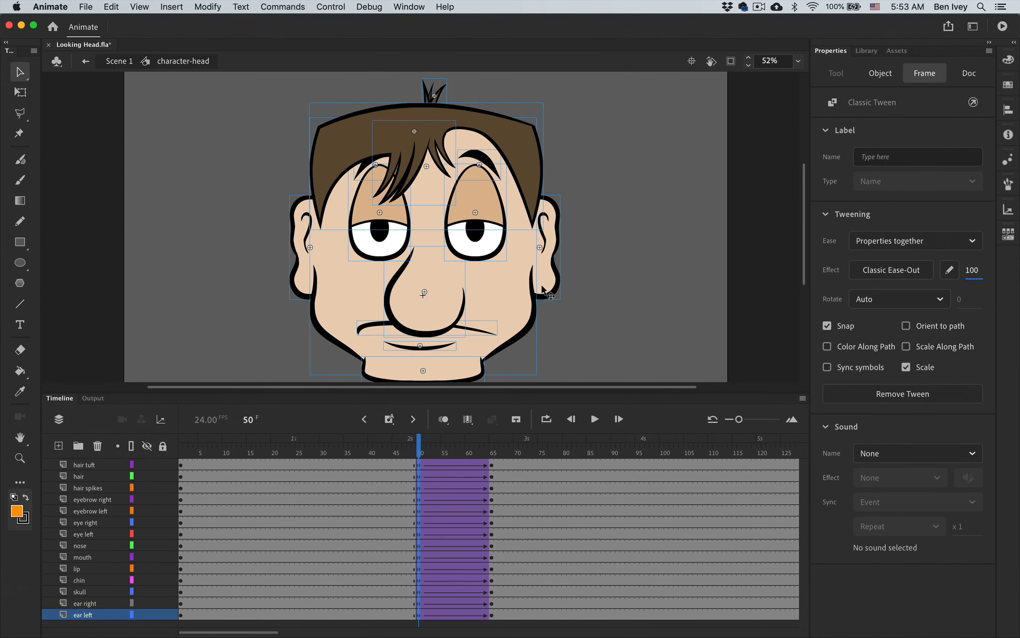
# - Test the movie to preview the eased head turn, and close the preview window
pyautogui.click(319, 5)
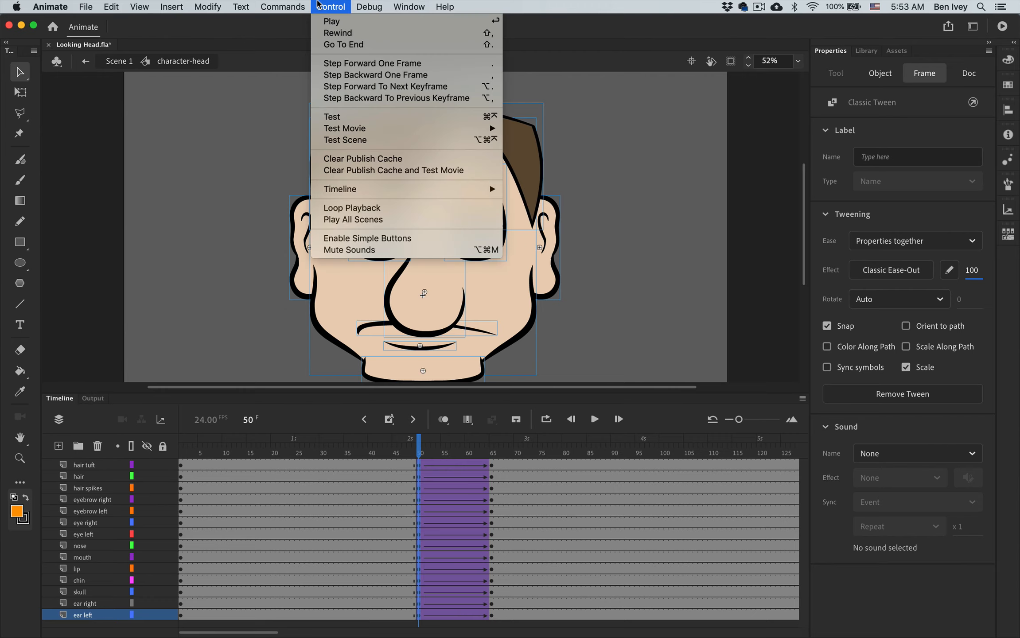
pyautogui.click(337, 117)
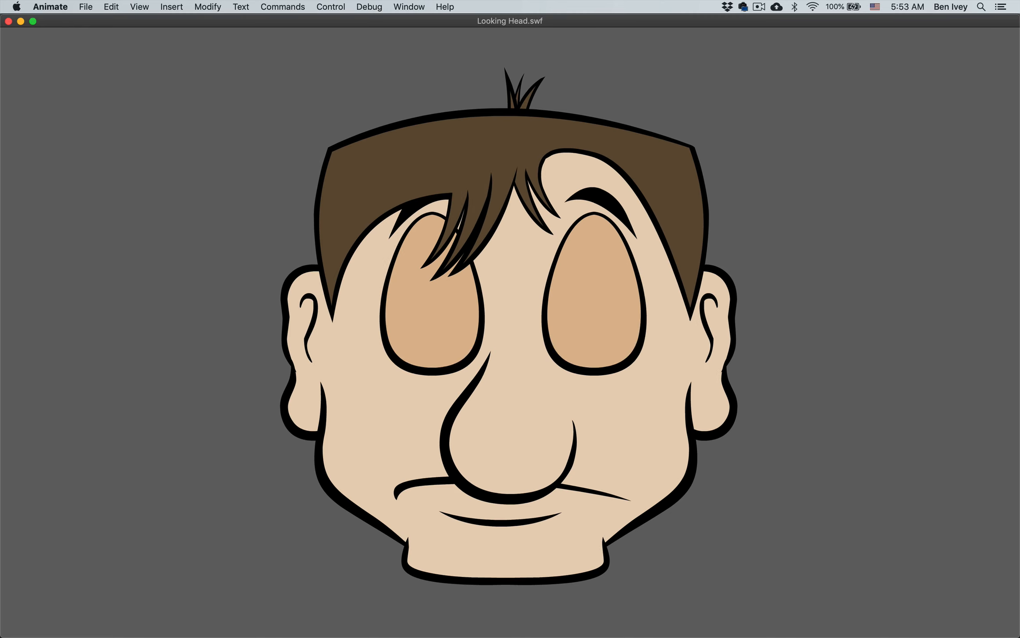
pyautogui.click(9, 22)
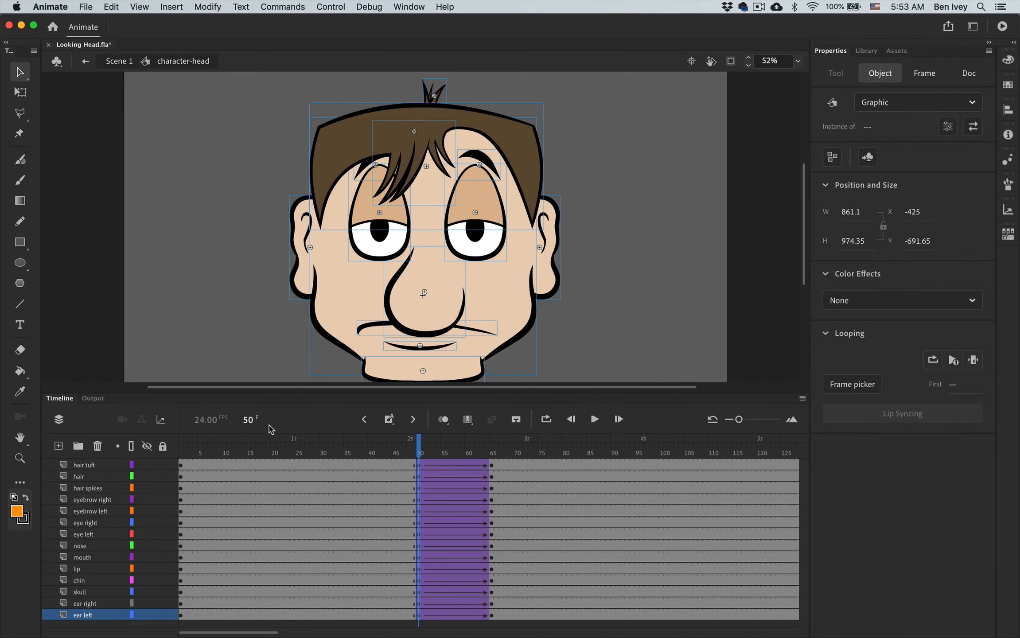
# - Insert keyframes at frame 140 on all layers from hair tuft to ear left
pyautogui.click(535, 529)
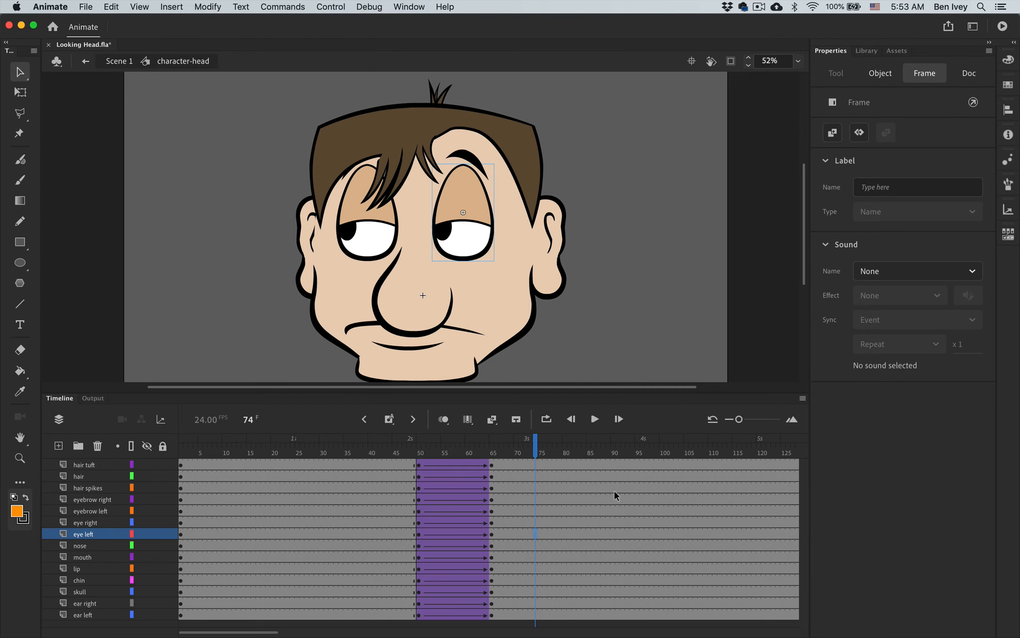
pyautogui.hscroll(5, 614, 492)
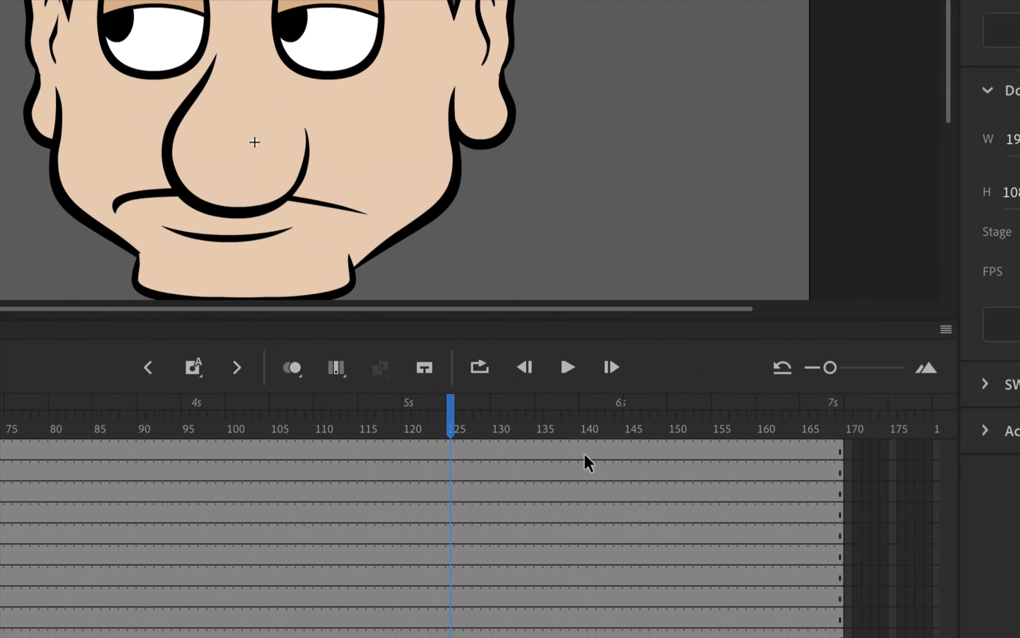
pyautogui.click(604, 464)
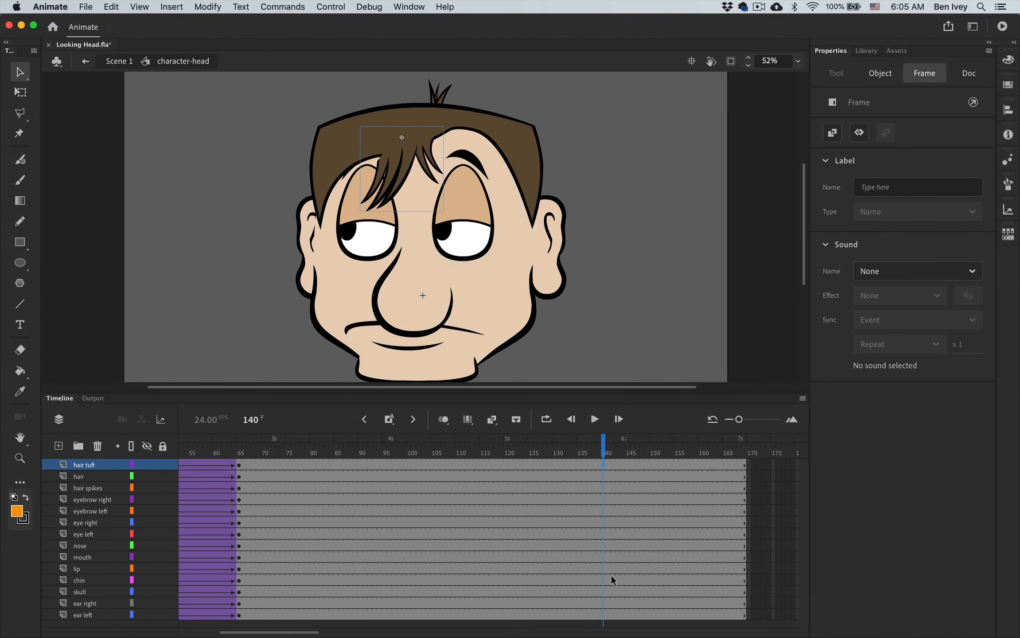
pyautogui.keyDown('shift'); pyautogui.click(605, 619); pyautogui.keyUp('shift')
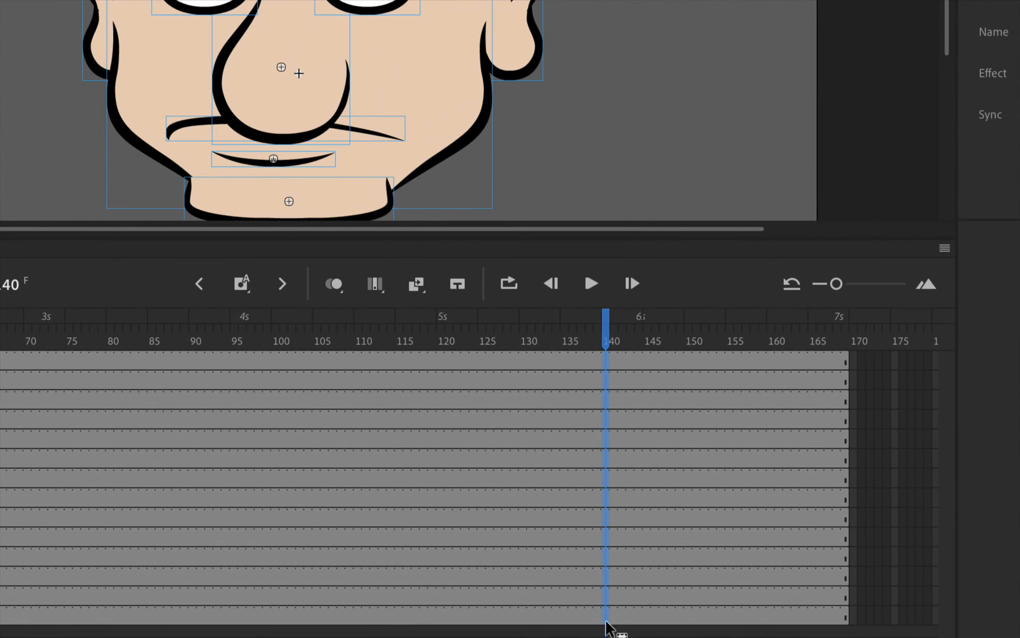
pyautogui.rightClick(603, 573)
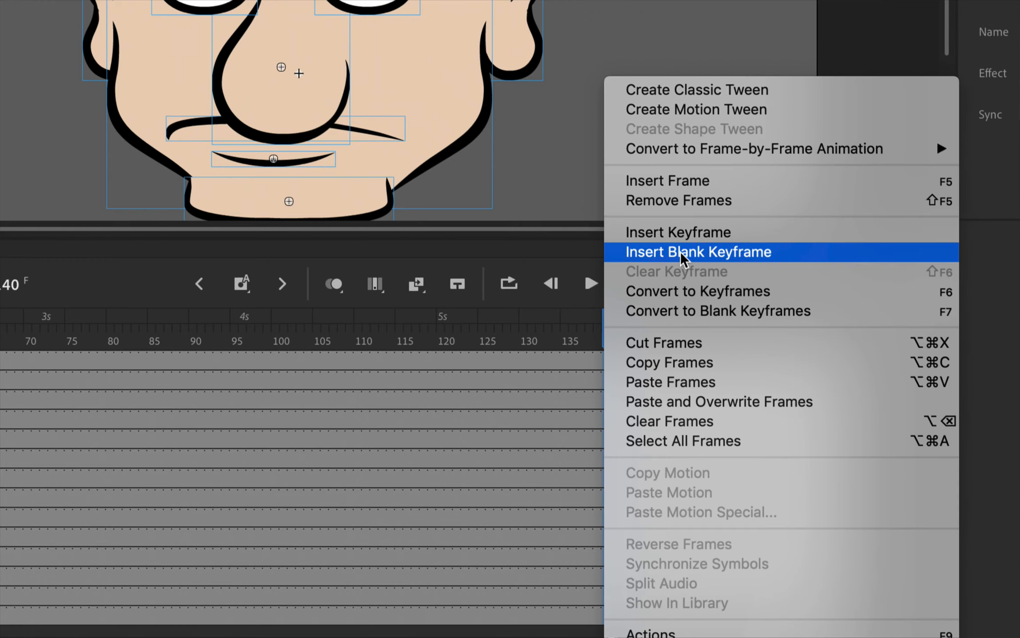
pyautogui.click(642, 231)
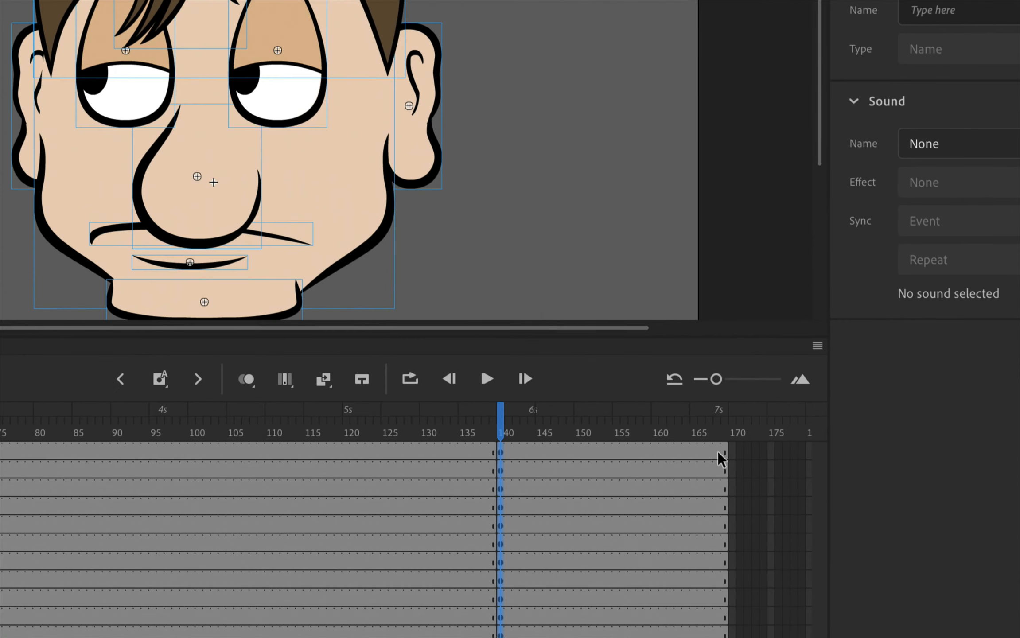
# - Insert keyframes at frame 168 on all layers from hair tuft to ear left
pyautogui.click(717, 452)
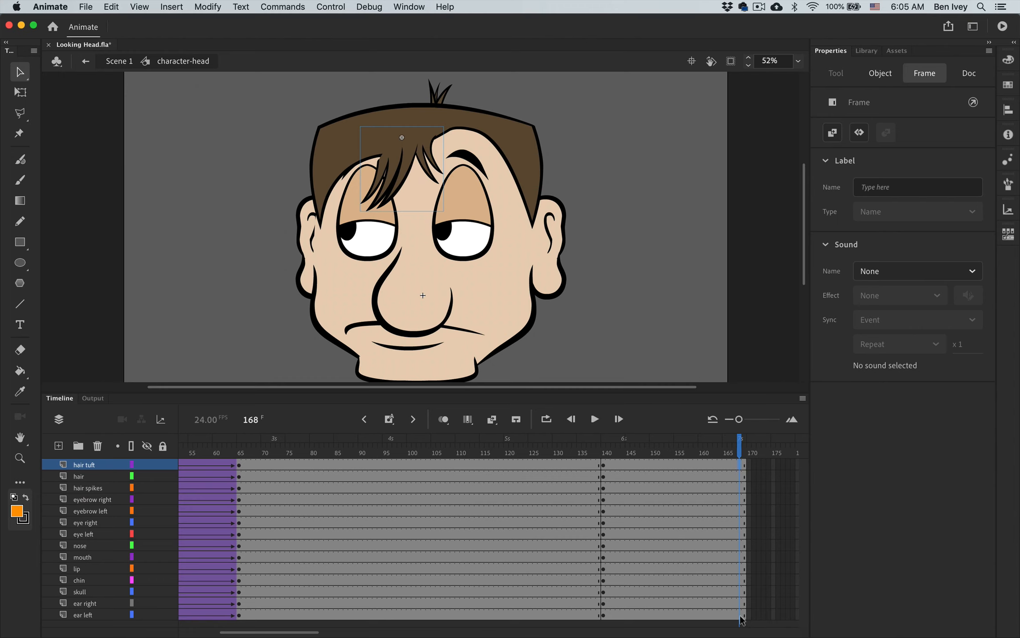
pyautogui.keyDown('shift'); pyautogui.click(738, 617); pyautogui.keyUp('shift')
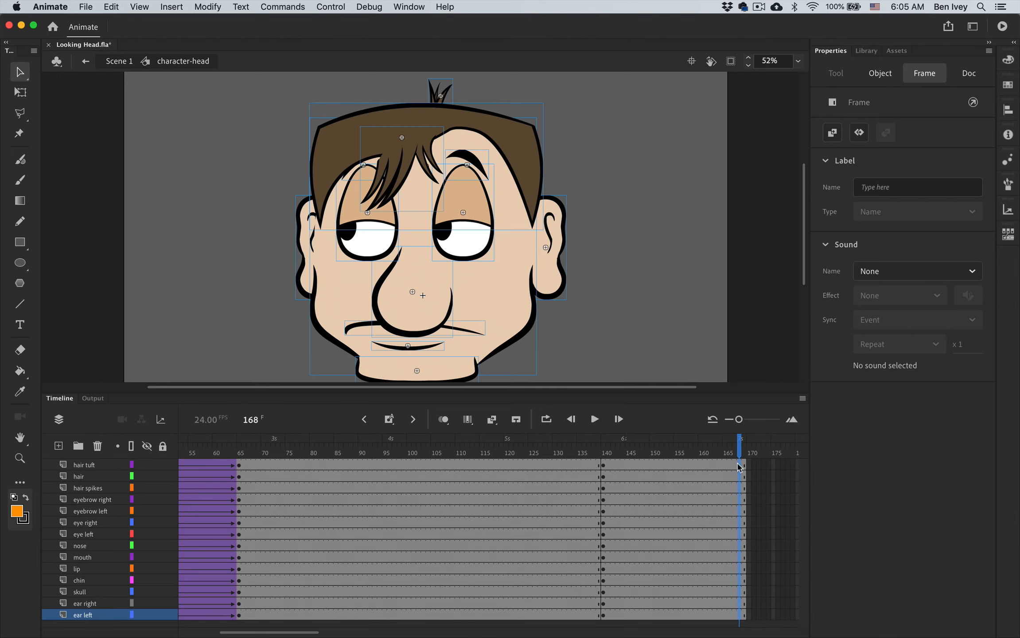
pyautogui.click(739, 616)
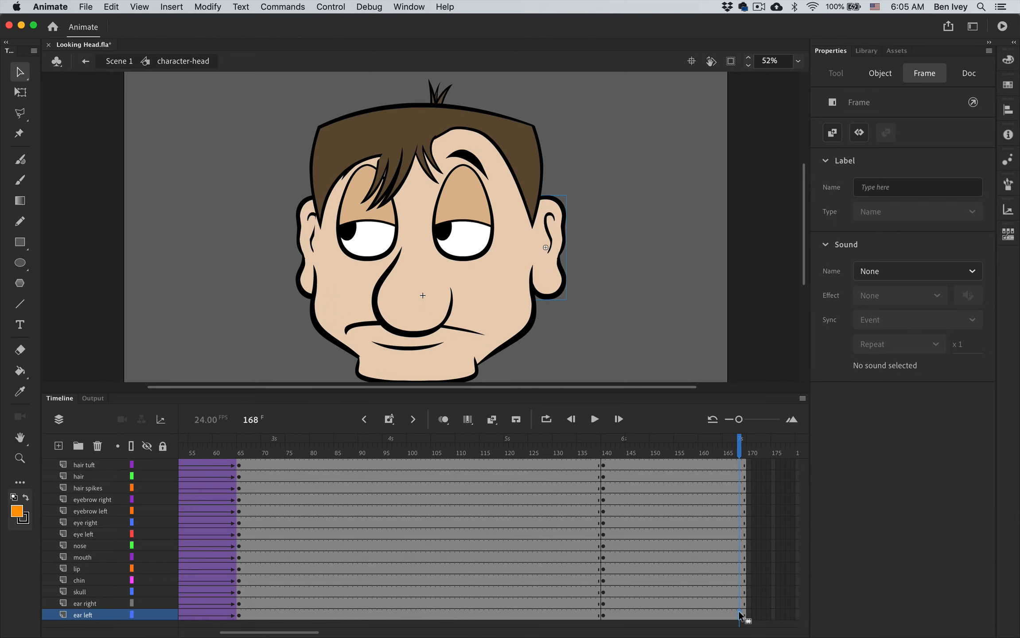
pyautogui.click(740, 464)
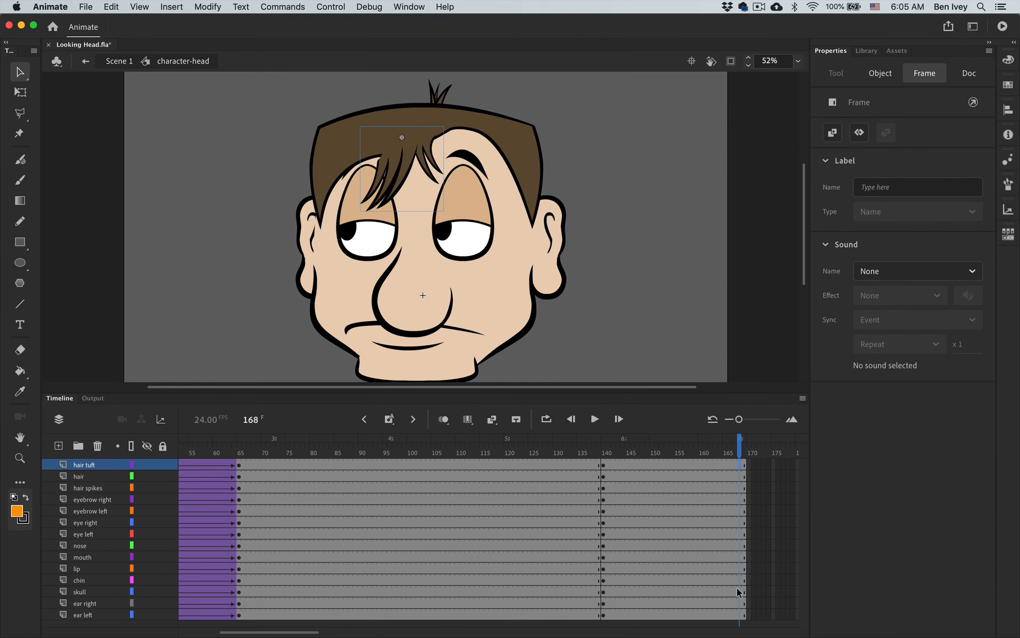
pyautogui.keyDown('shift'); pyautogui.click(741, 615); pyautogui.keyUp('shift')
pyautogui.rightClick(742, 616)
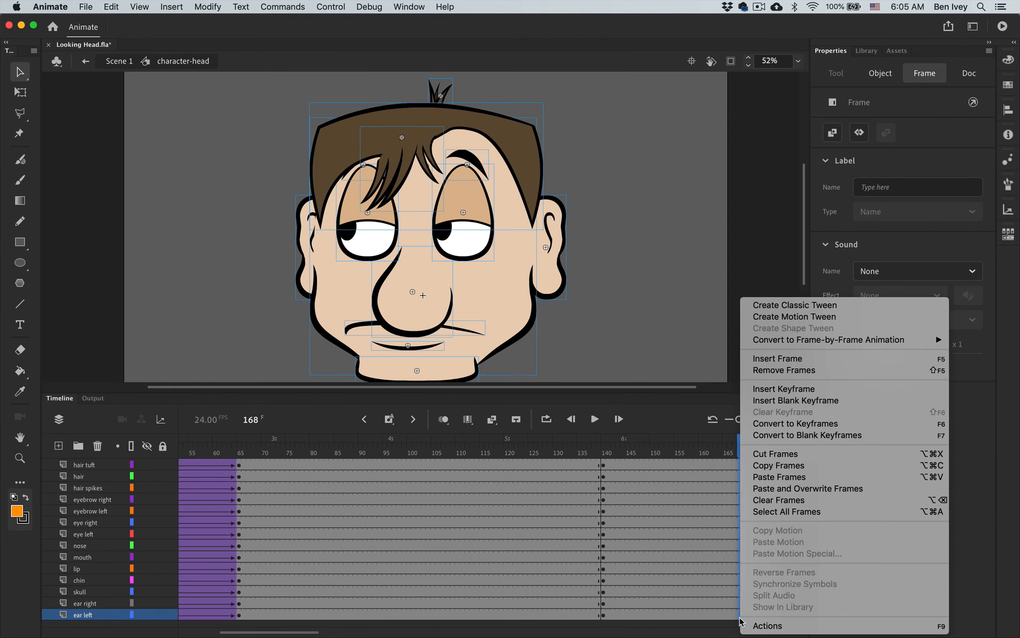
pyautogui.click(815, 392)
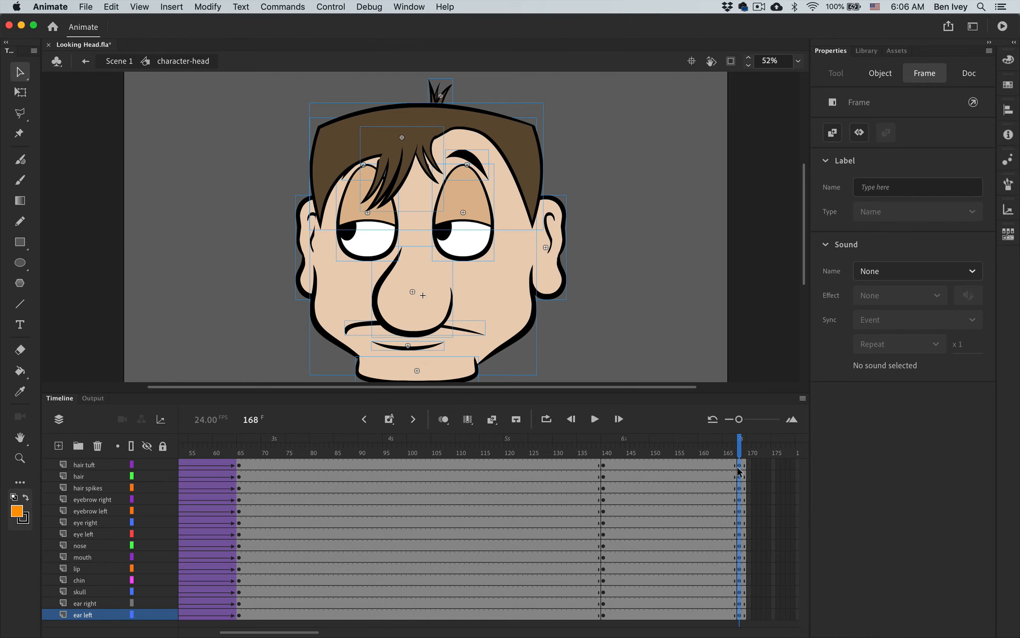
pyautogui.click(768, 476)
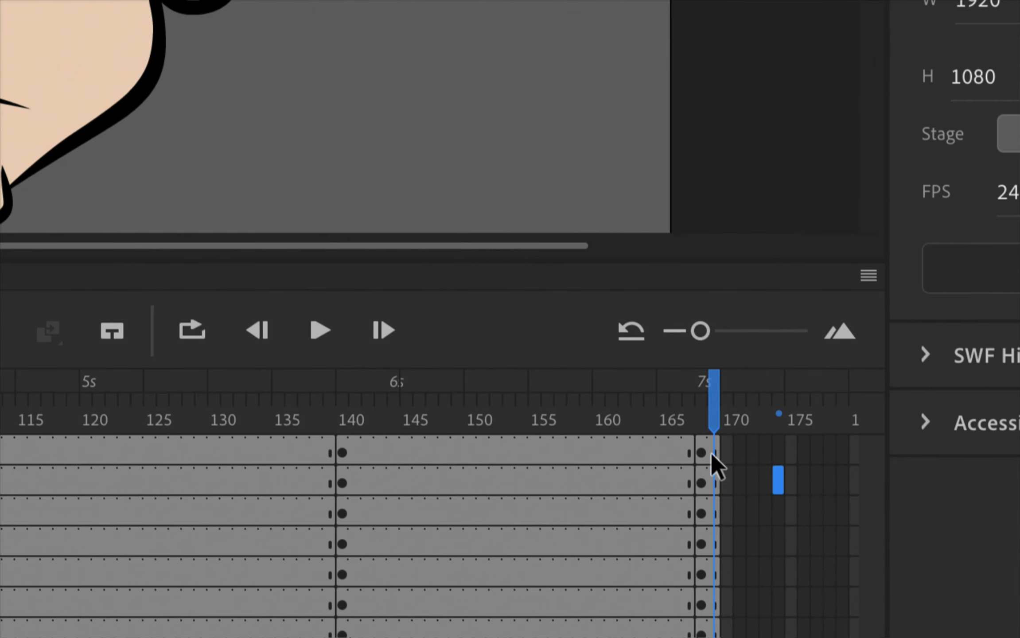
# - Replace the hair tuft at frame 168 with a copy of its frame 50 artwork, pasted in place
pyautogui.click(738, 463)
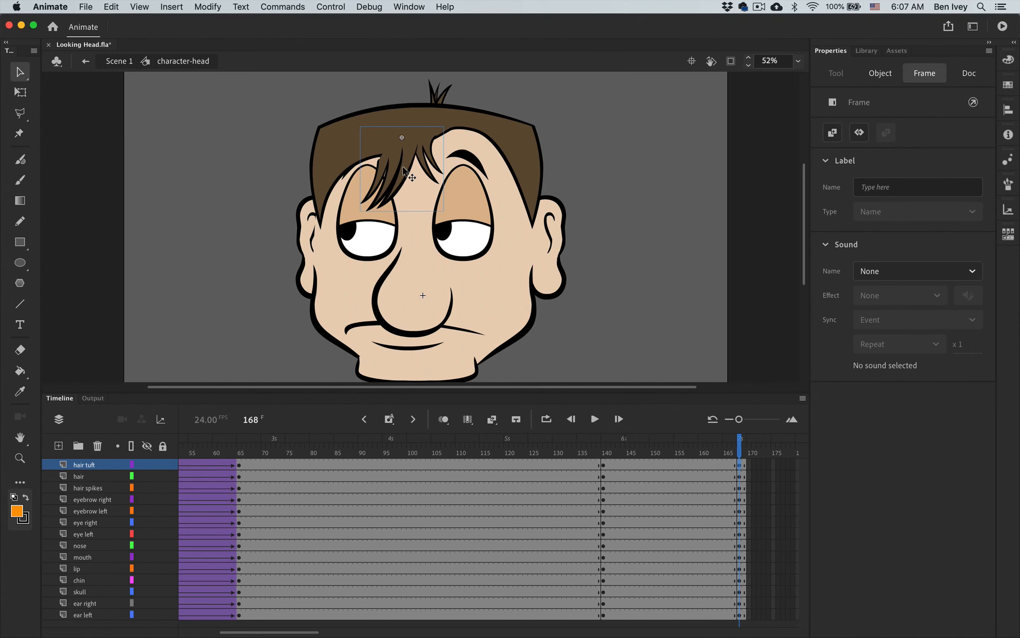
pyautogui.press('Delete')
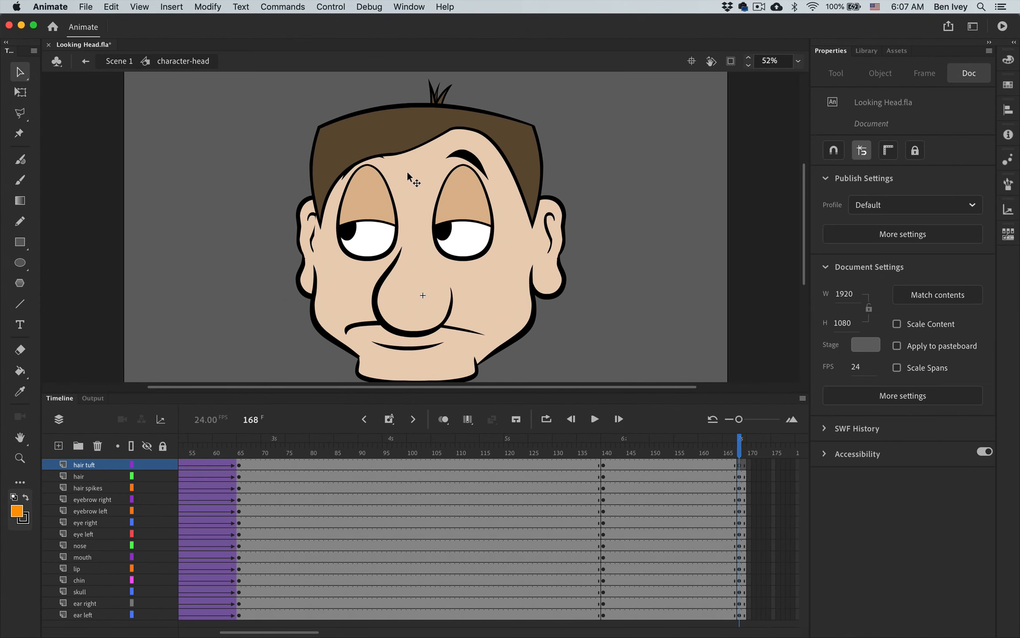
pyautogui.hscroll(-5, 542, 477)
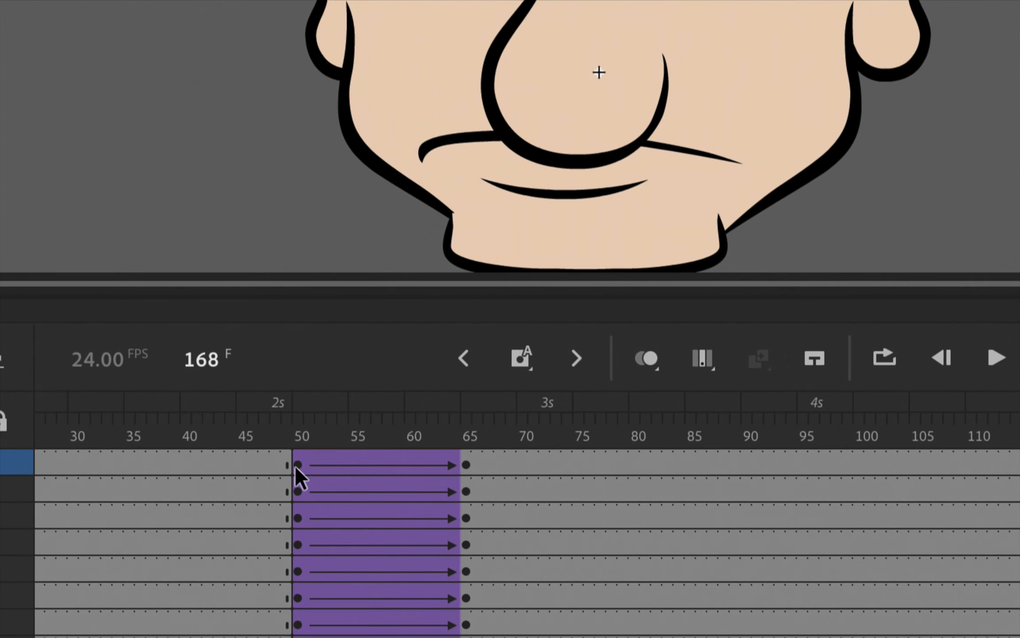
pyautogui.click(294, 465)
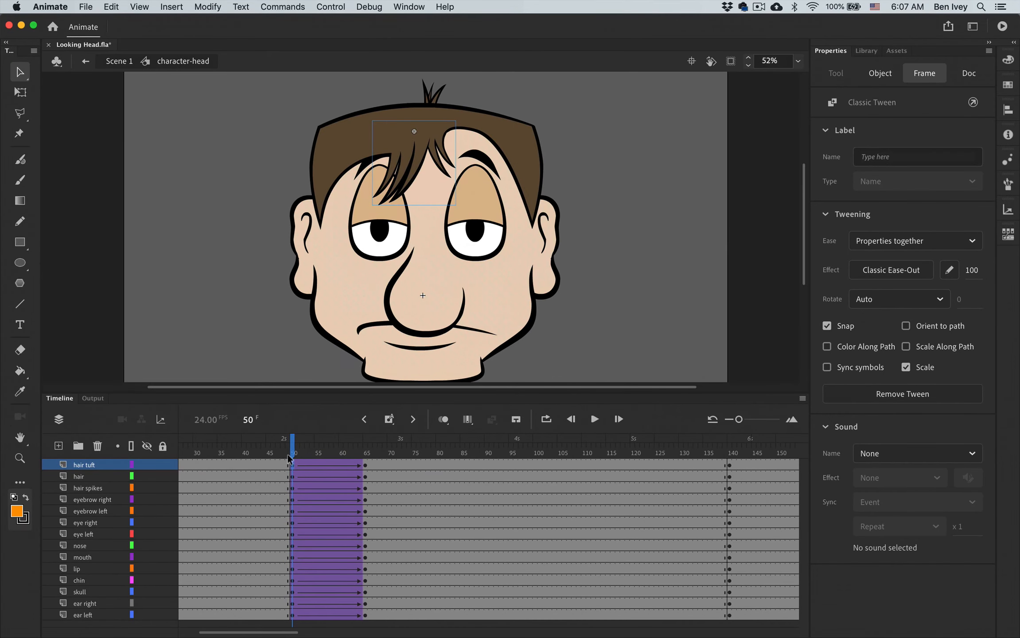
pyautogui.click(113, 7)
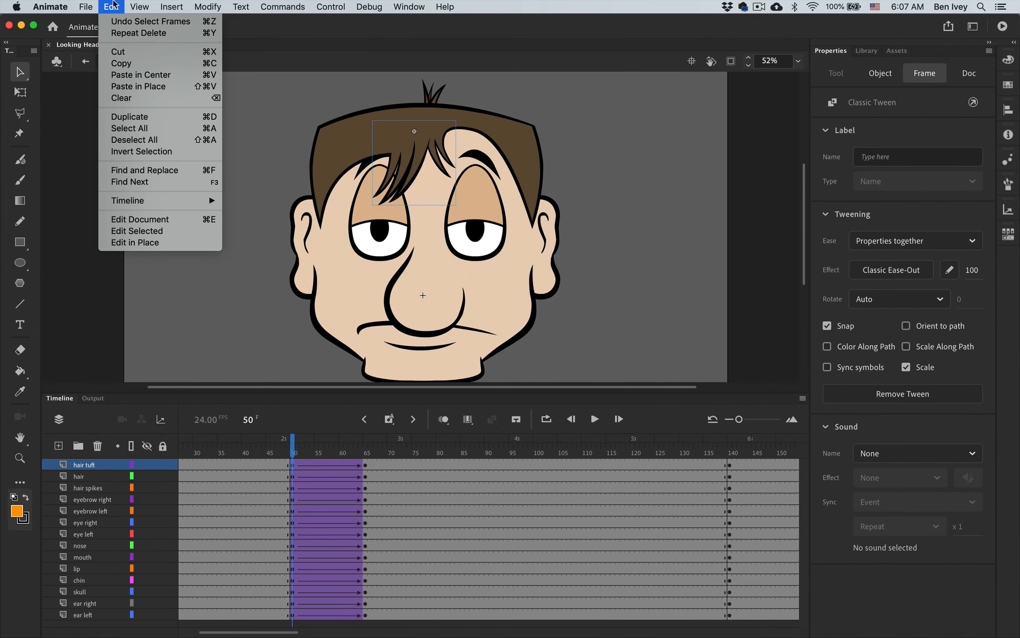
pyautogui.click(120, 64)
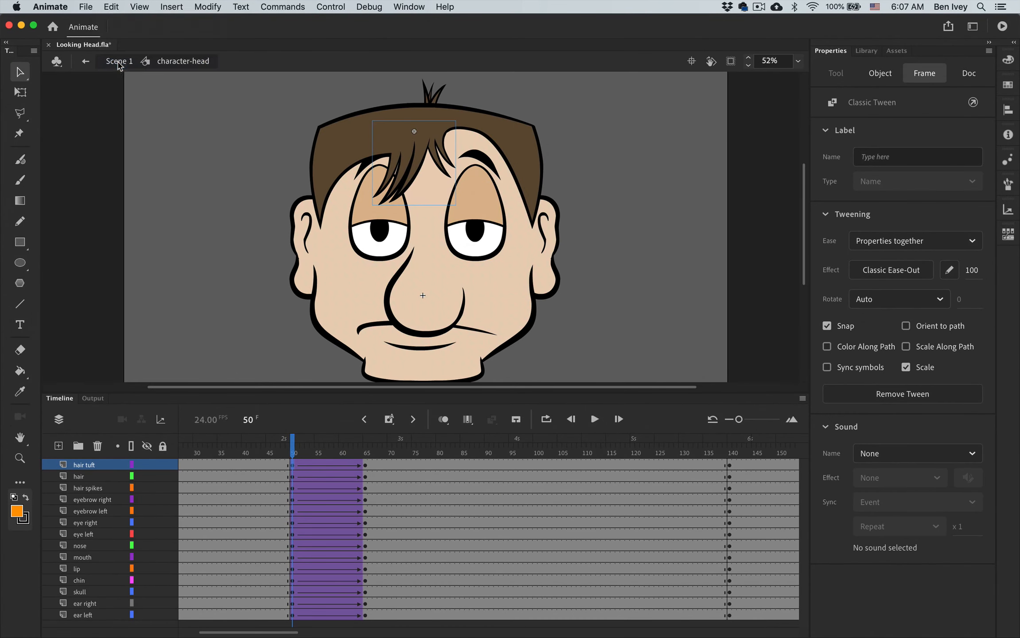
pyautogui.hscroll(5, 589, 457)
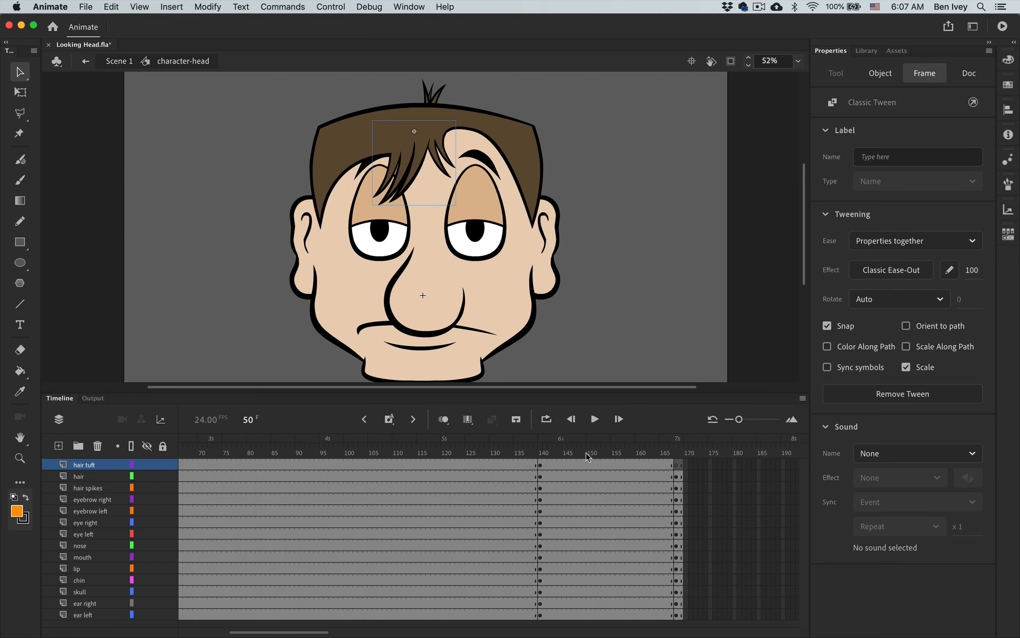
pyautogui.click(674, 467)
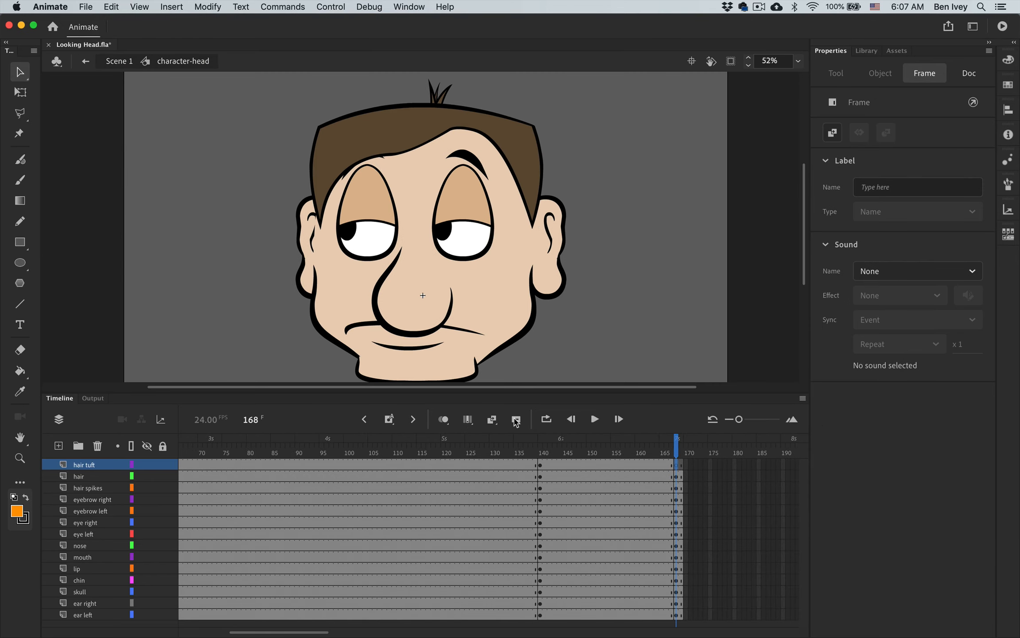
pyautogui.click(111, 5)
pyautogui.click(126, 87)
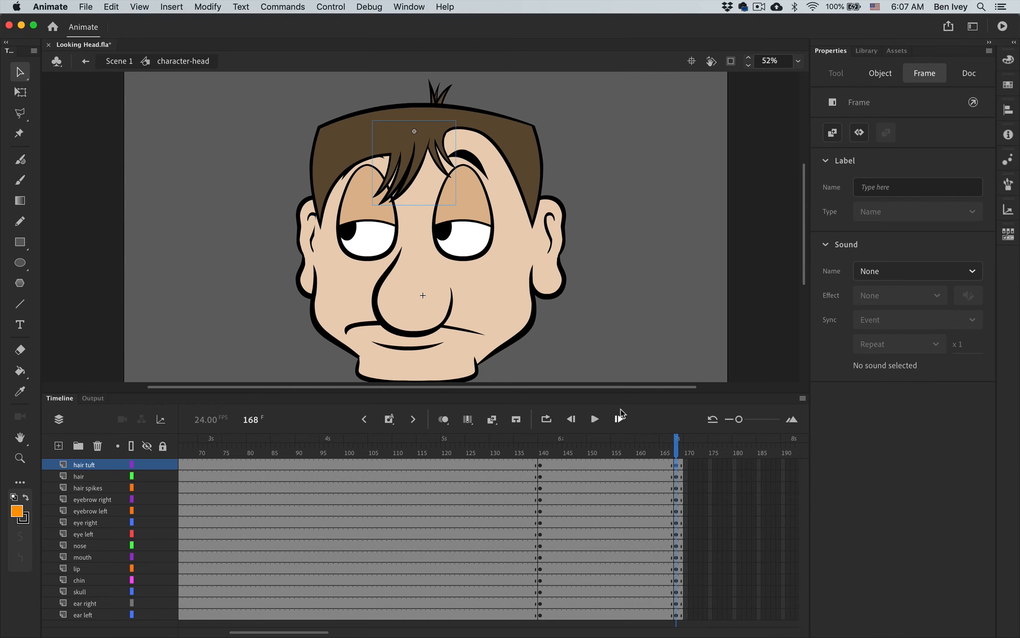
# - Delete the hair artwork at frame 168 and paste the hair copied from frame 50 in place
pyautogui.click(671, 451)
pyautogui.click(677, 451)
pyautogui.click(676, 477)
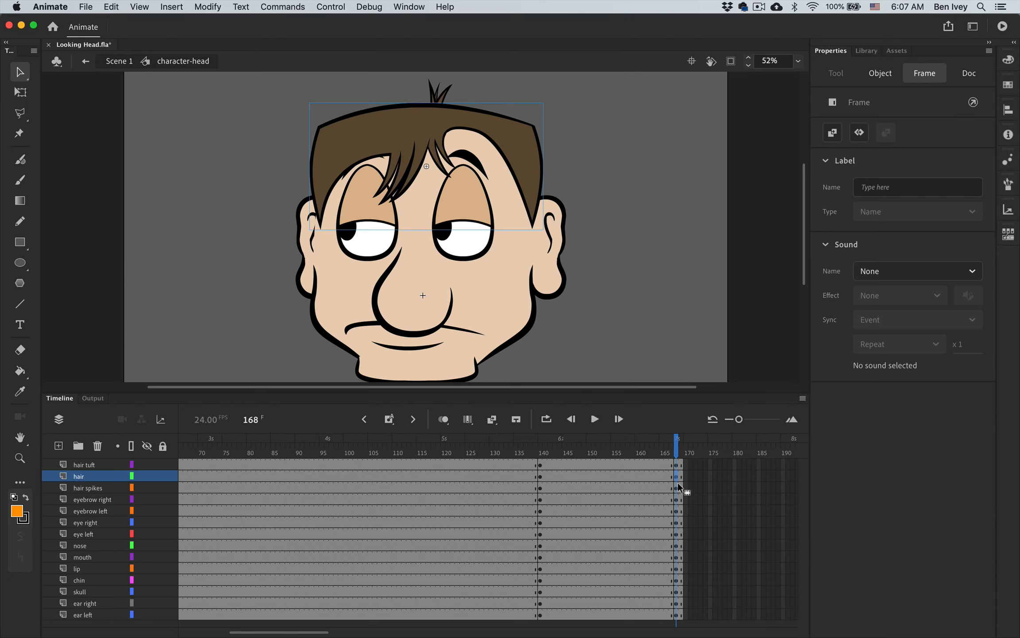
pyautogui.press('Delete')
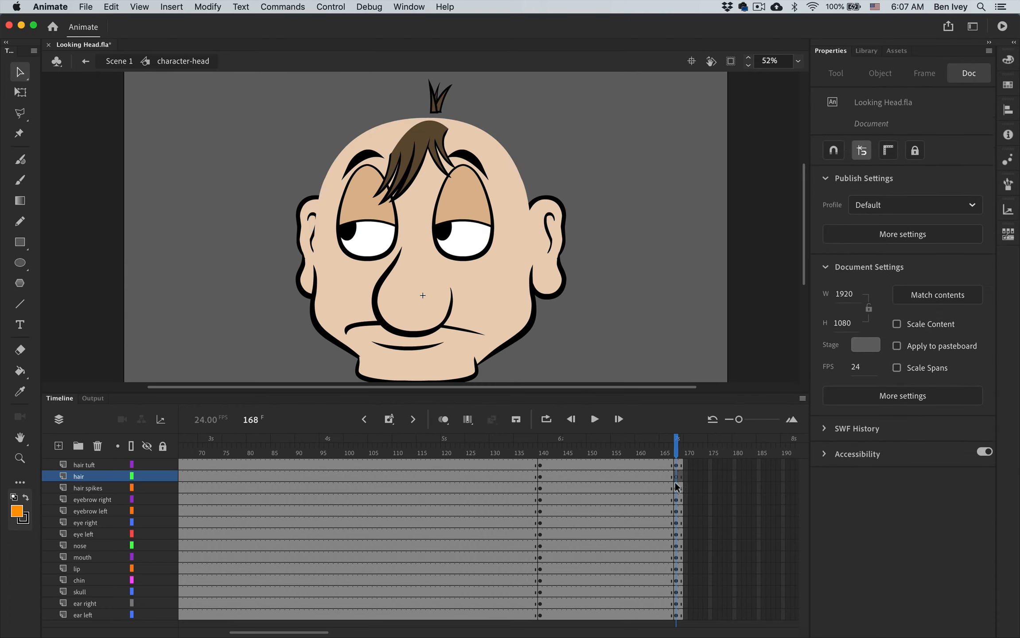
pyautogui.hscroll(-5, 701, 469)
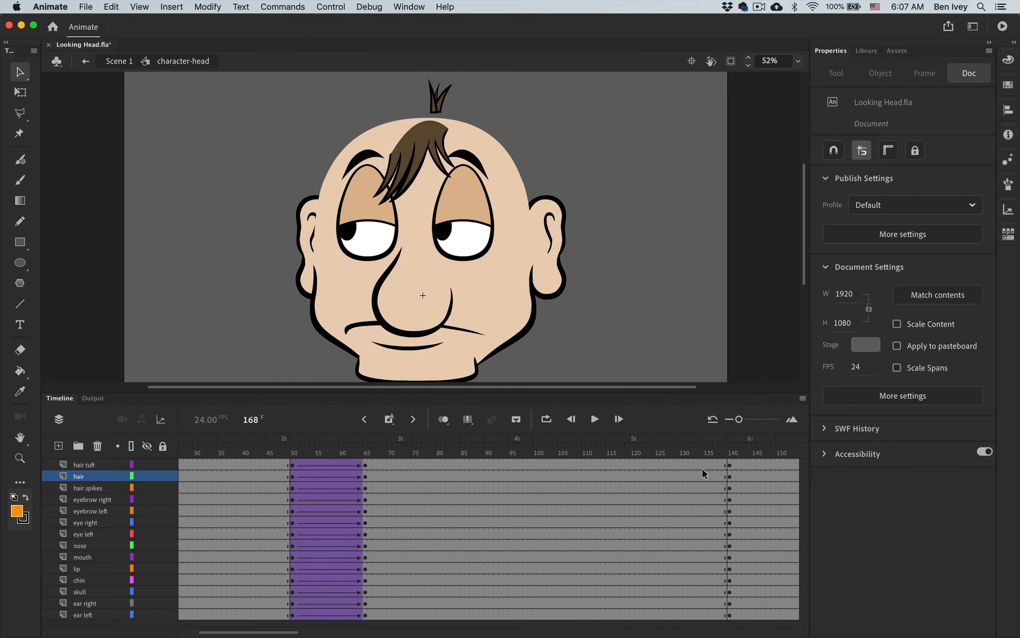
pyautogui.click(293, 476)
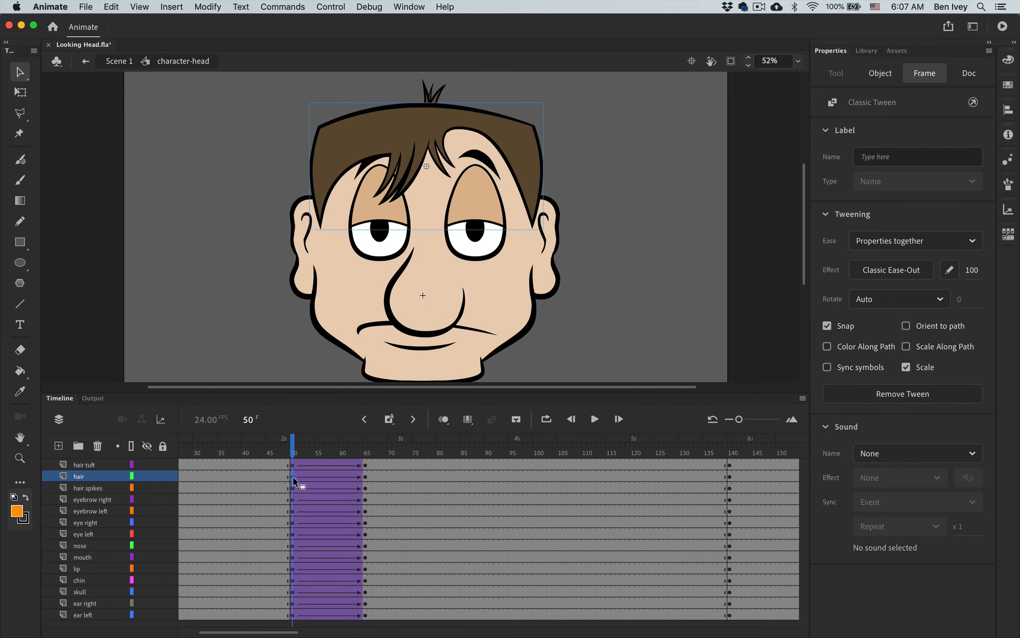
pyautogui.click(121, 6)
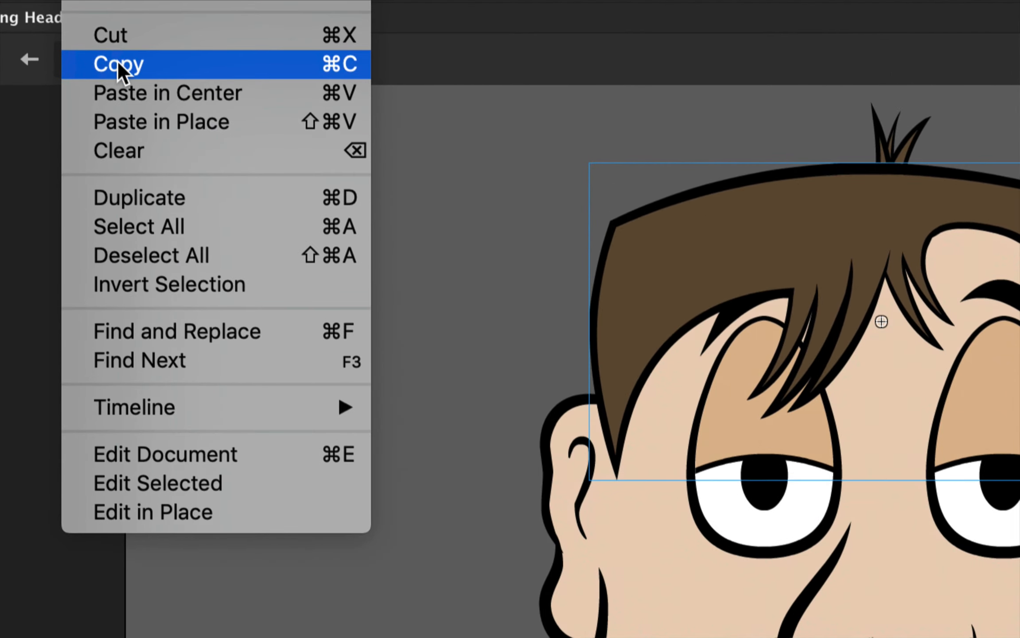
pyautogui.click(260, 68)
pyautogui.hscroll(5, 684, 544)
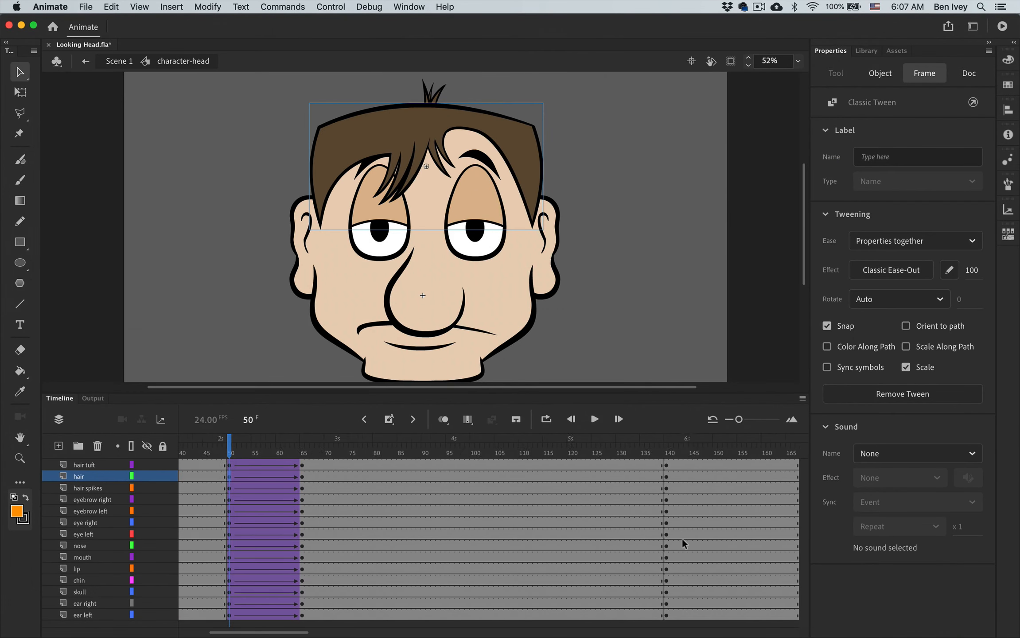
pyautogui.click(739, 481)
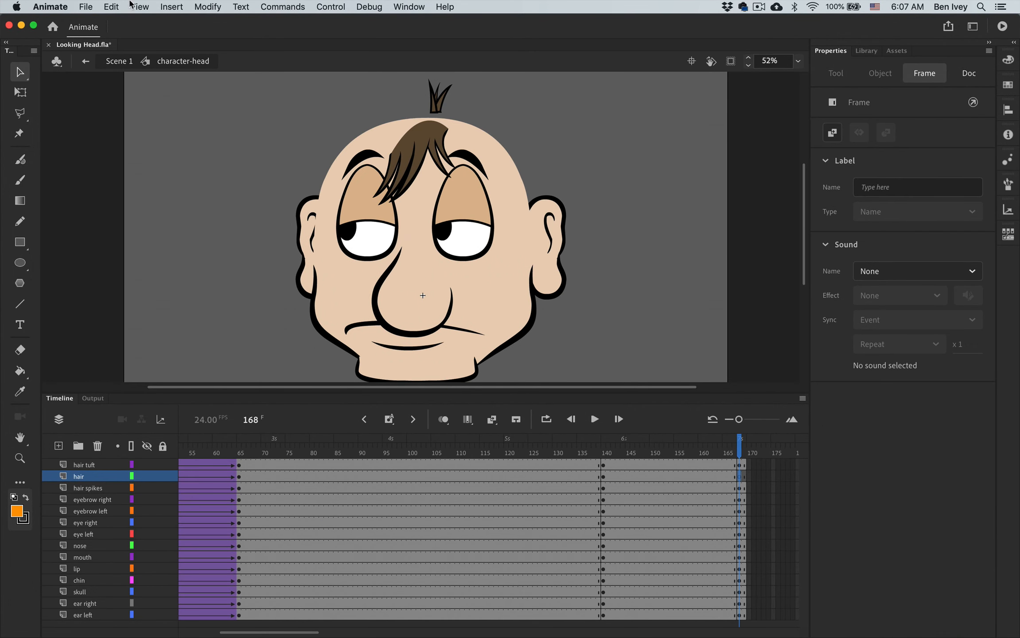
pyautogui.click(111, 7)
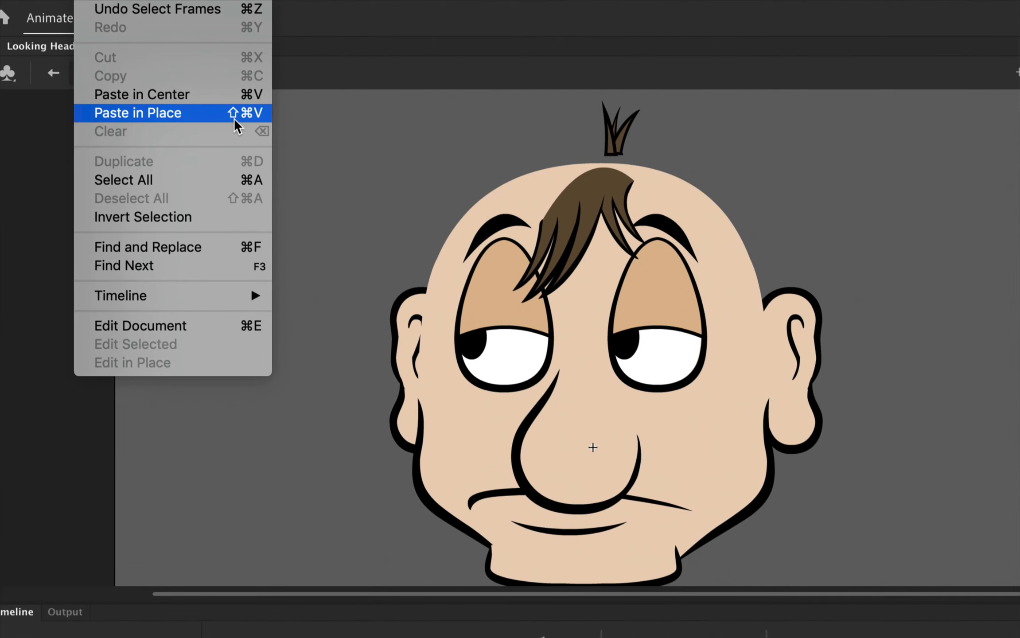
pyautogui.click(251, 116)
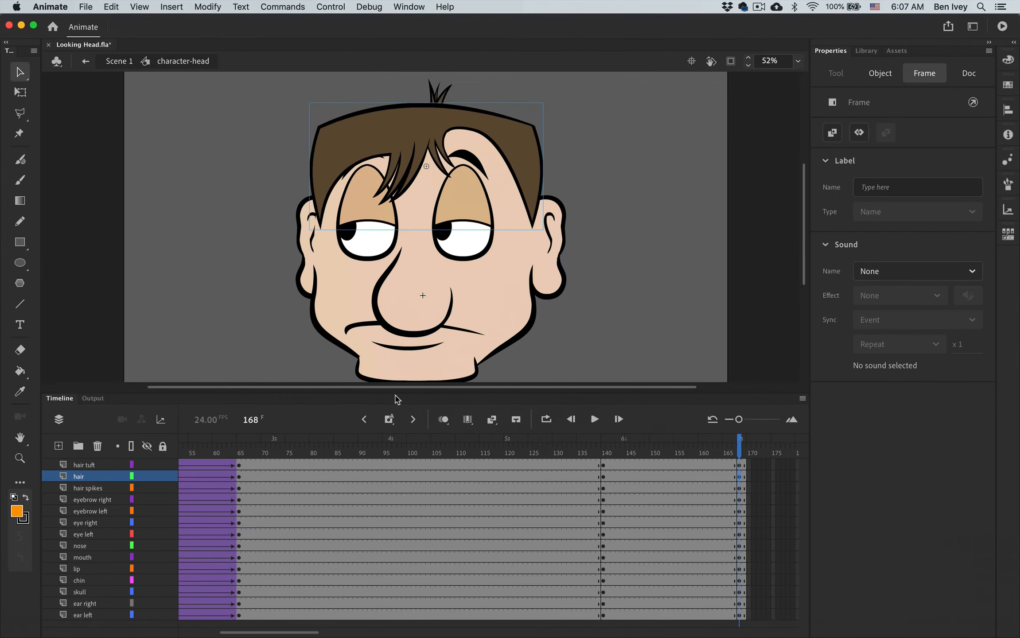
# - Swap the hair spikes at frame 168 for the hair spikes copied from frame 50, pasted in place
pyautogui.click(740, 488)
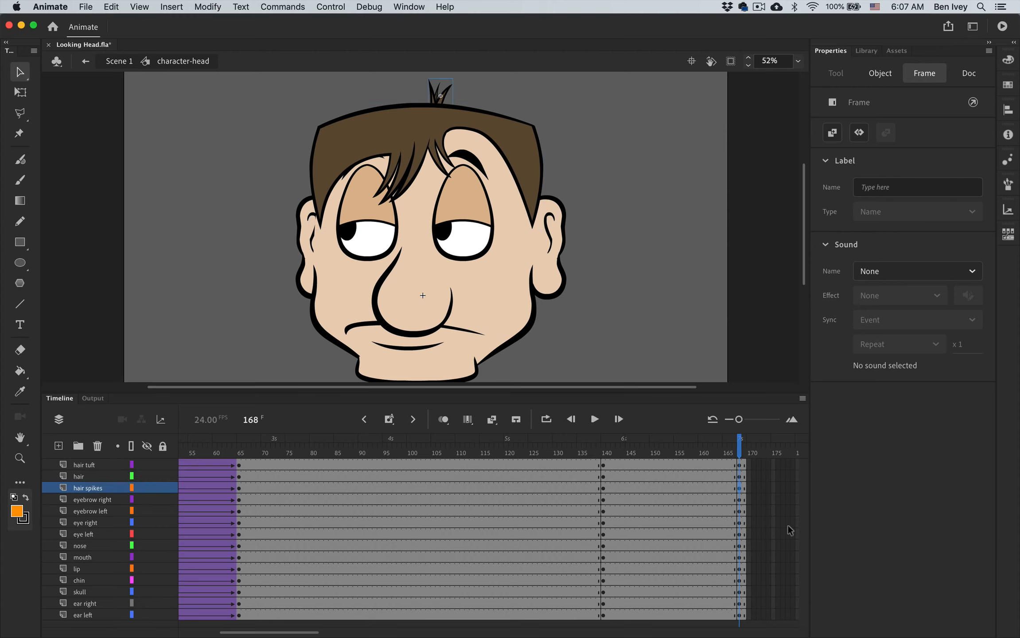
pyautogui.click(809, 538)
pyautogui.hscroll(-5, 290, 536)
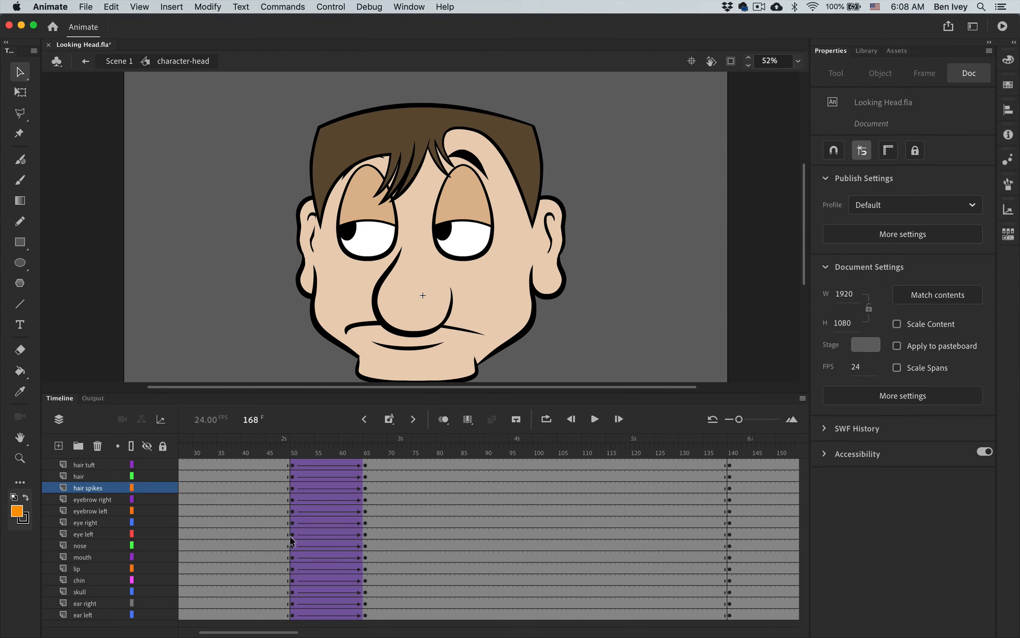
pyautogui.hscroll(3, 290, 536)
pyautogui.click(229, 488)
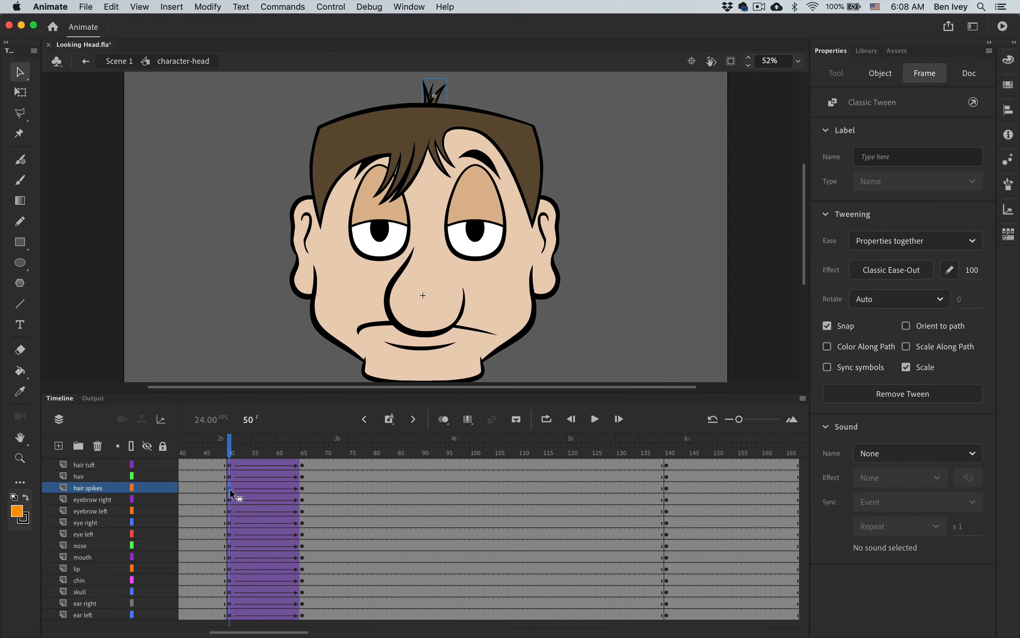
pyautogui.hscroll(4, 394, 524)
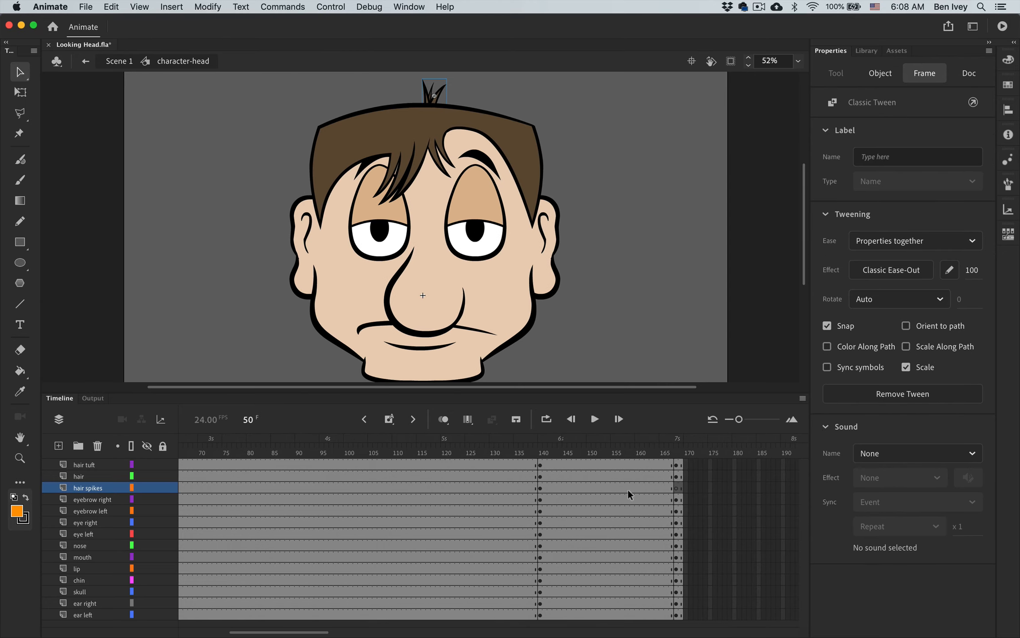
pyautogui.click(676, 487)
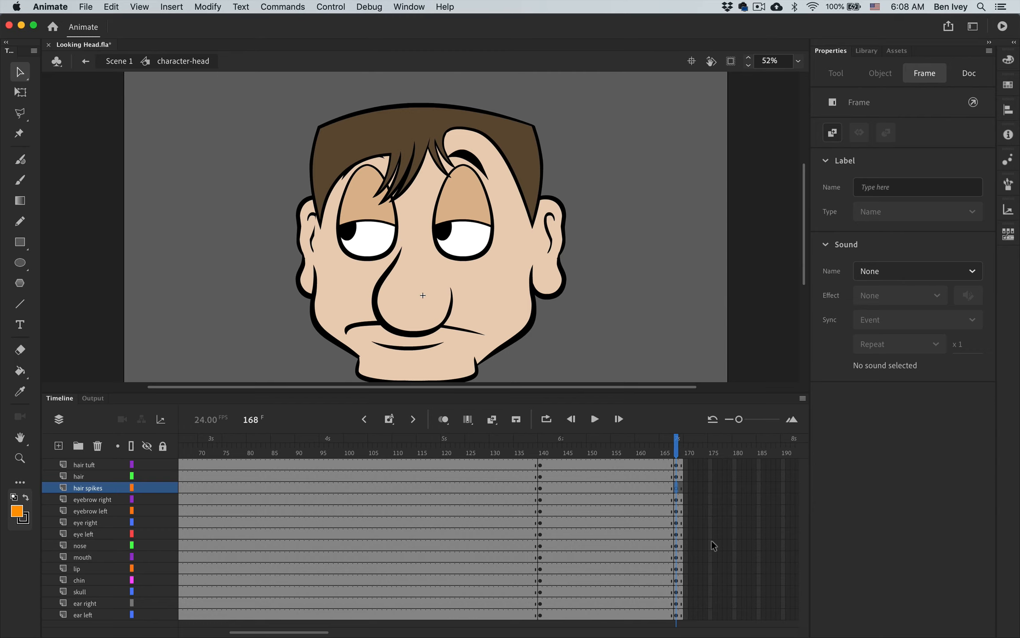
pyautogui.press('super+shift+v')
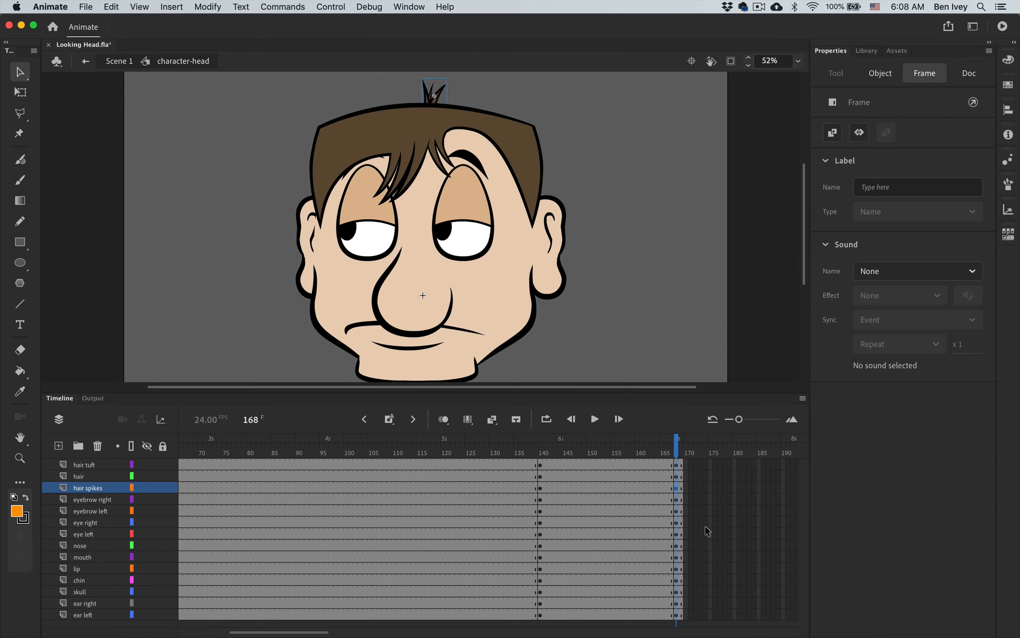
# - Replace the right eyebrow at frame 168 with its frame 50 copy, pasted in place
pyautogui.click(676, 501)
pyautogui.press('Delete')
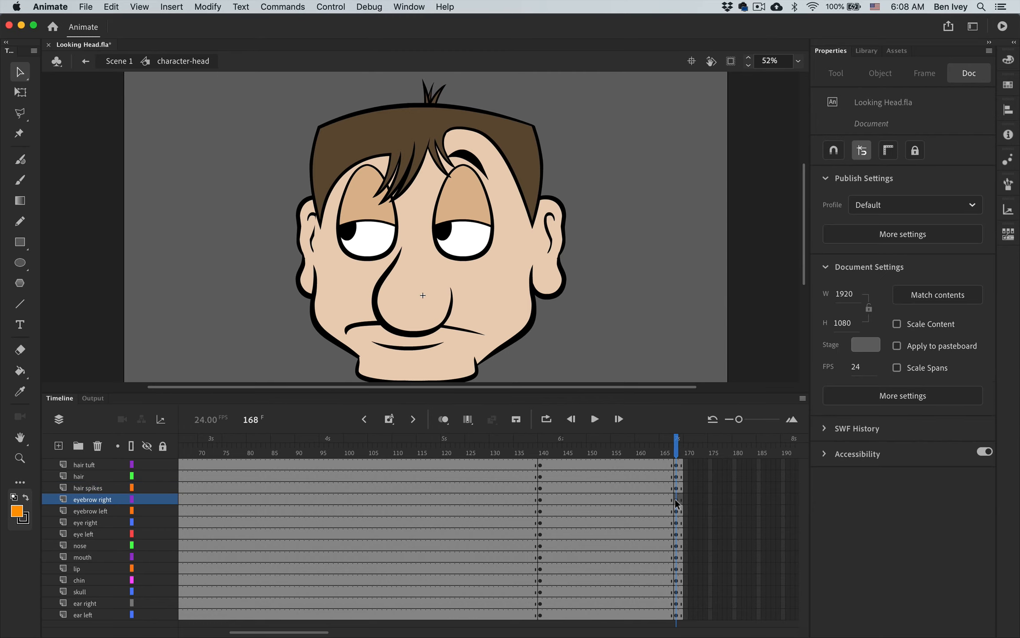
pyautogui.hscroll(-5, 686, 510)
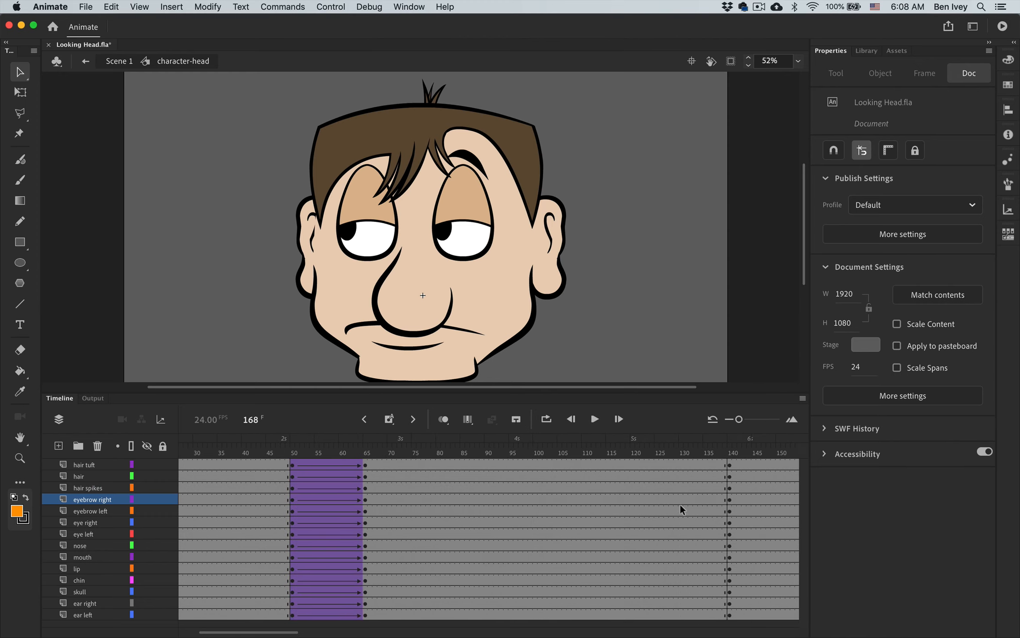
pyautogui.click(292, 500)
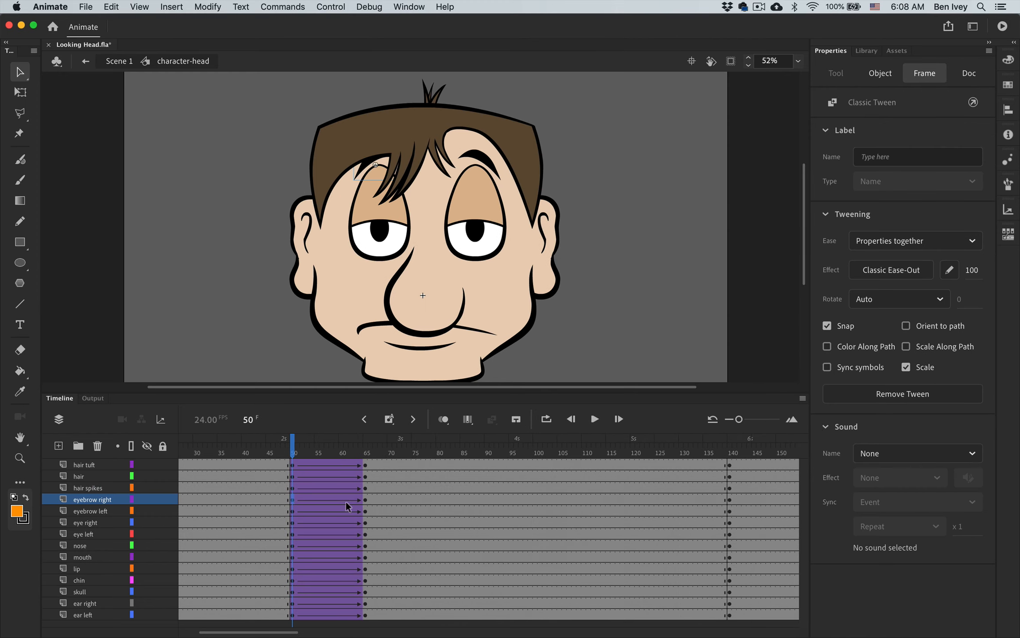
pyautogui.hscroll(3, 346, 501)
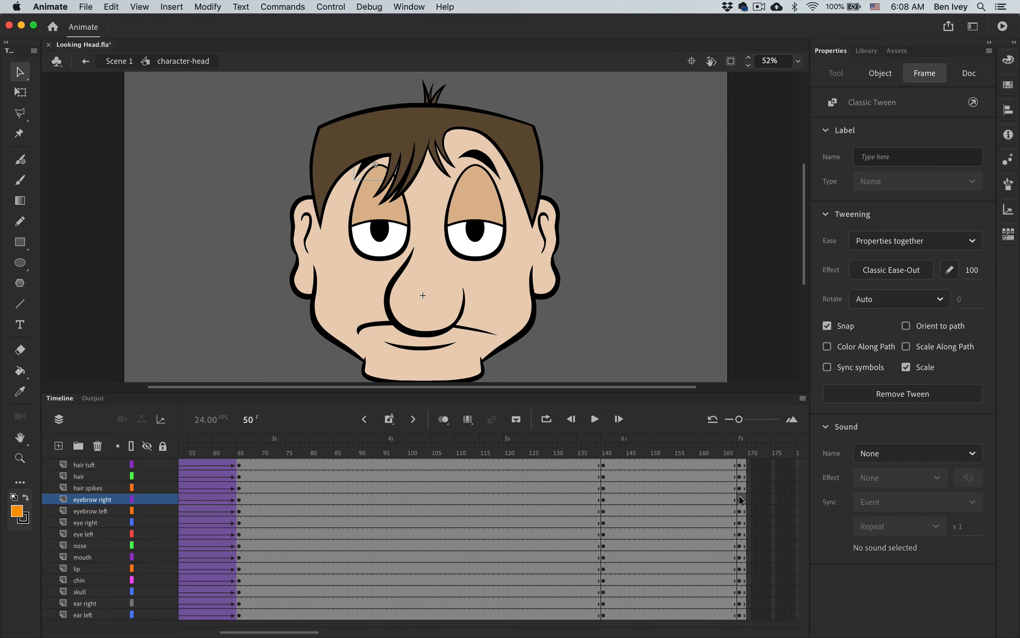
pyautogui.click(739, 499)
pyautogui.click(739, 498)
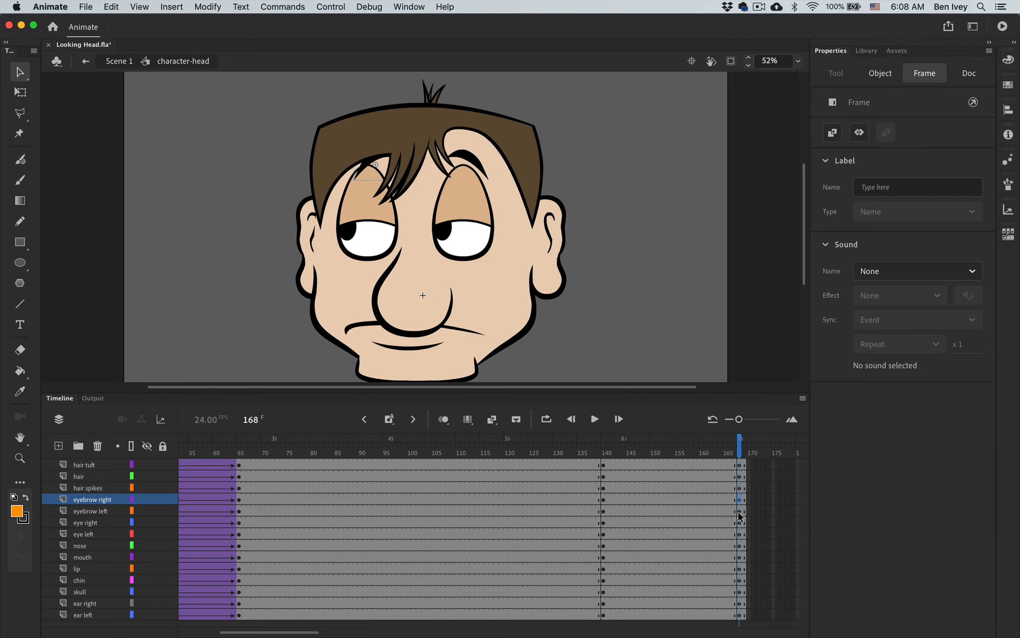
# - Scrub the timeline from frame 140 to frame 168 to compare the two head poses
pyautogui.click(739, 512)
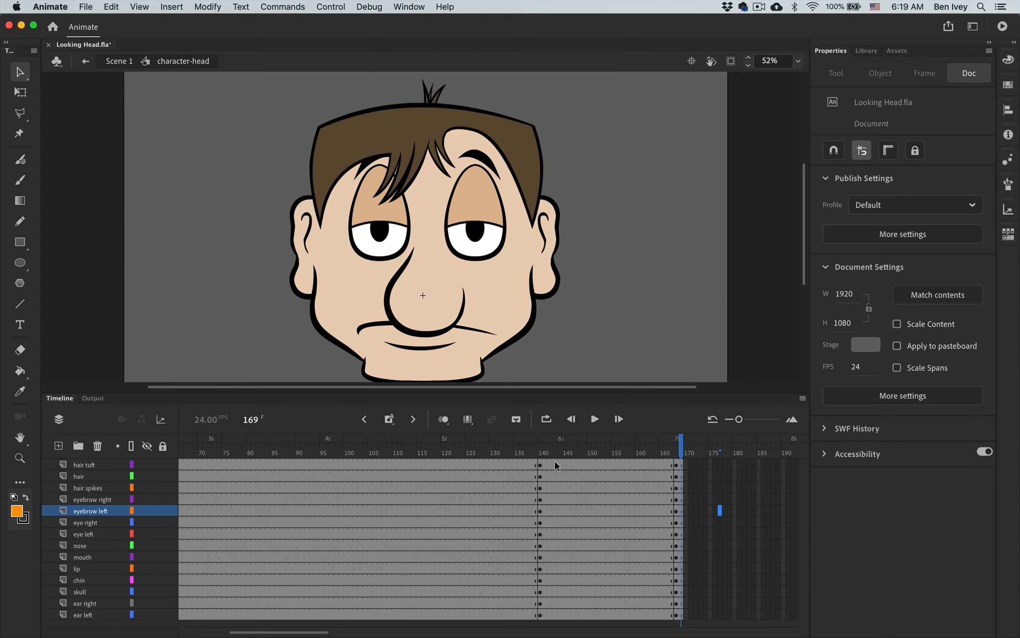
pyautogui.click(544, 454)
pyautogui.moveTo(544, 455); pyautogui.dragTo(675, 453)
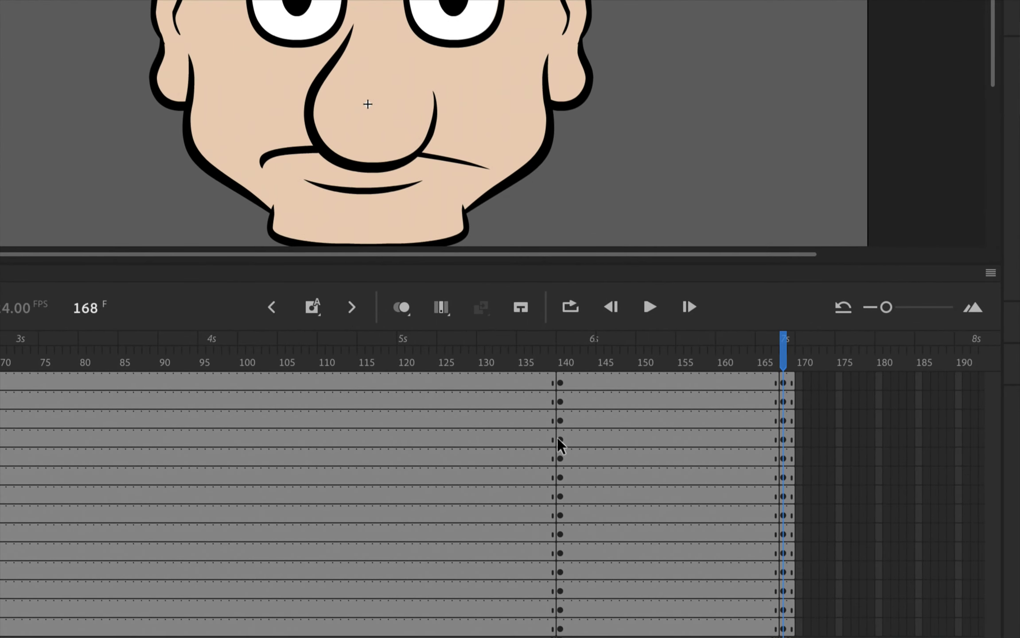
# - Create classic tweens from frame 140 to 168 on all layers from hair tuft to ear left
pyautogui.click(560, 384)
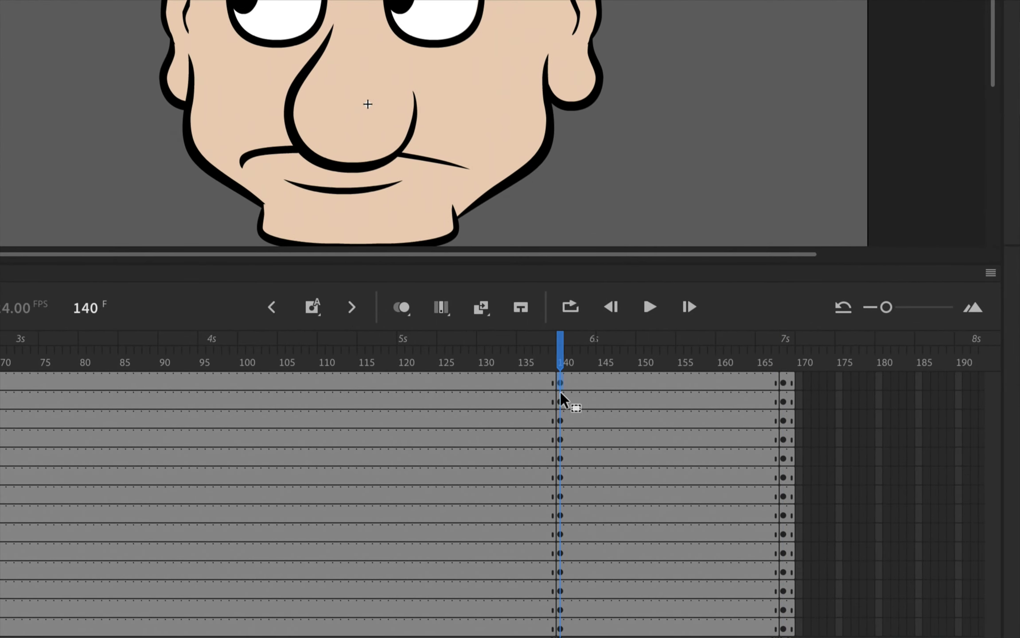
pyautogui.keyDown('shift'); pyautogui.click(560, 629); pyautogui.keyUp('shift')
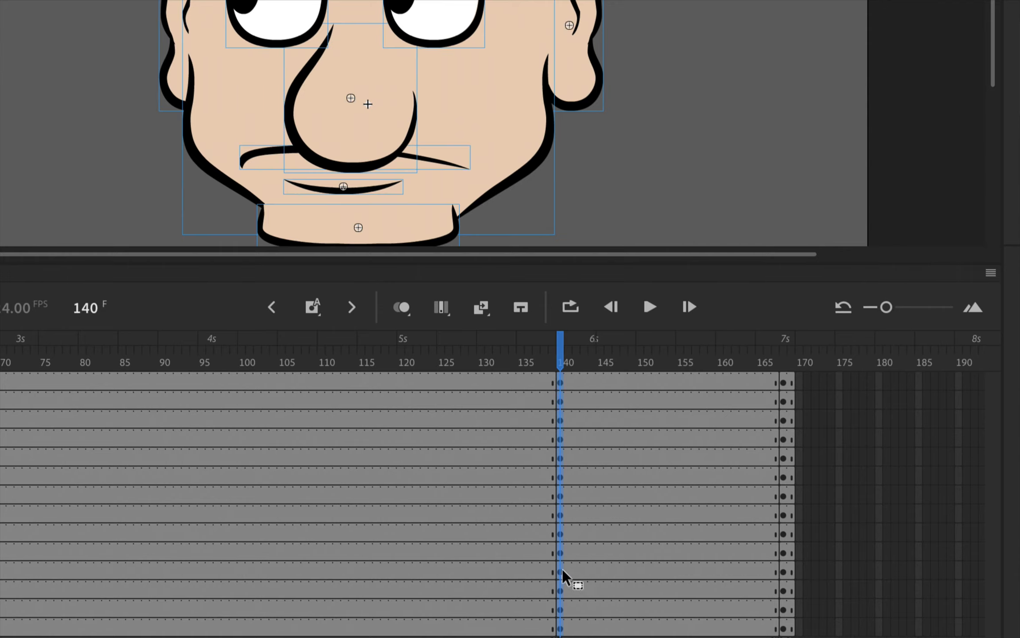
pyautogui.rightClick(559, 488)
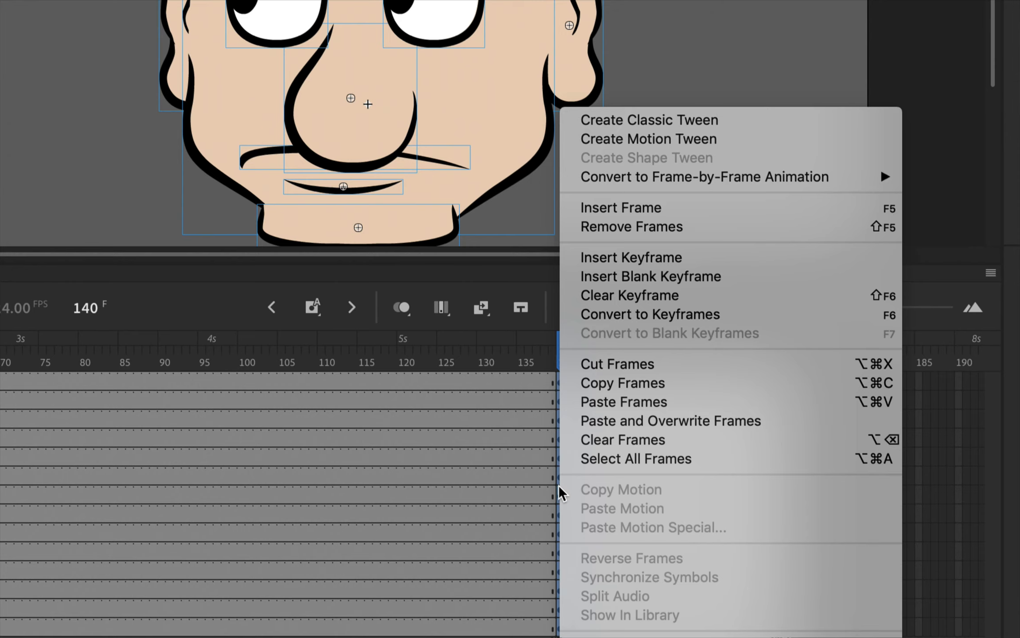
pyautogui.click(643, 120)
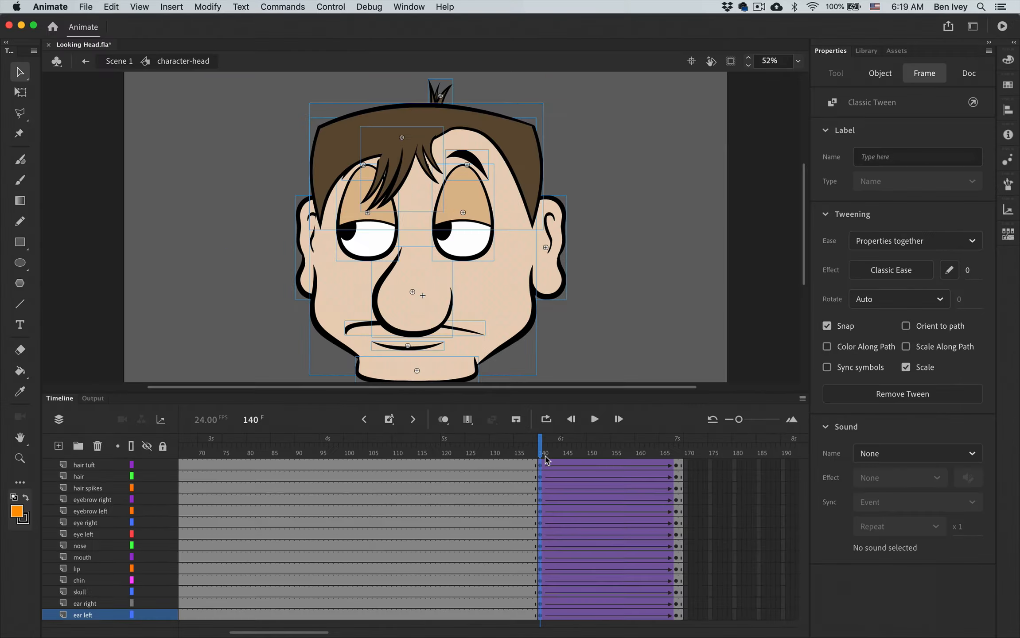
# - Scrub from frame 140 to 168 to preview the tweened return of the head to its front-facing pose
pyautogui.moveTo(542, 451); pyautogui.dragTo(657, 451)
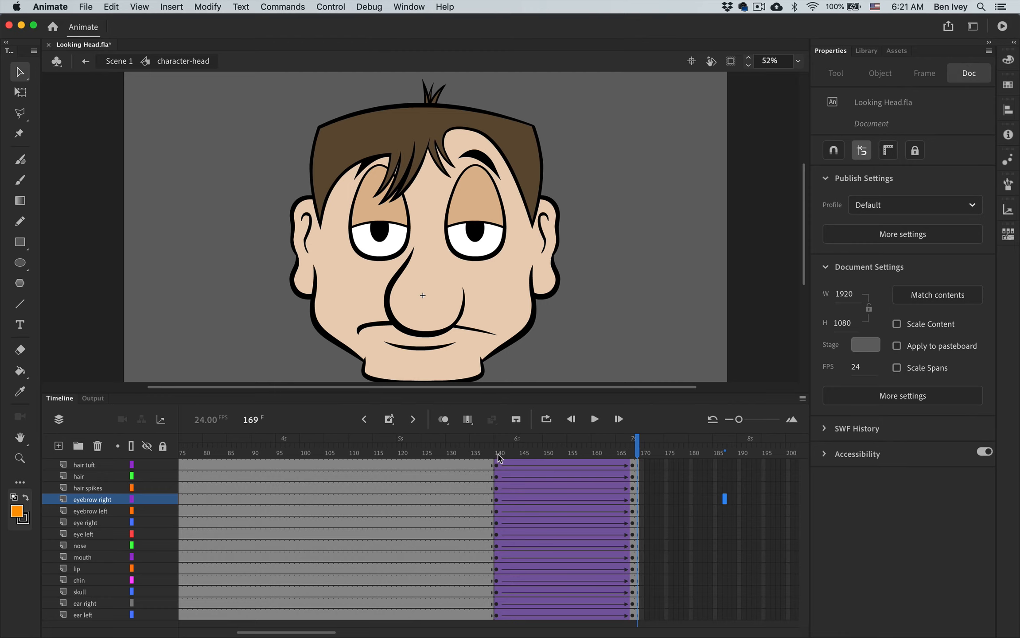
pyautogui.click(498, 453)
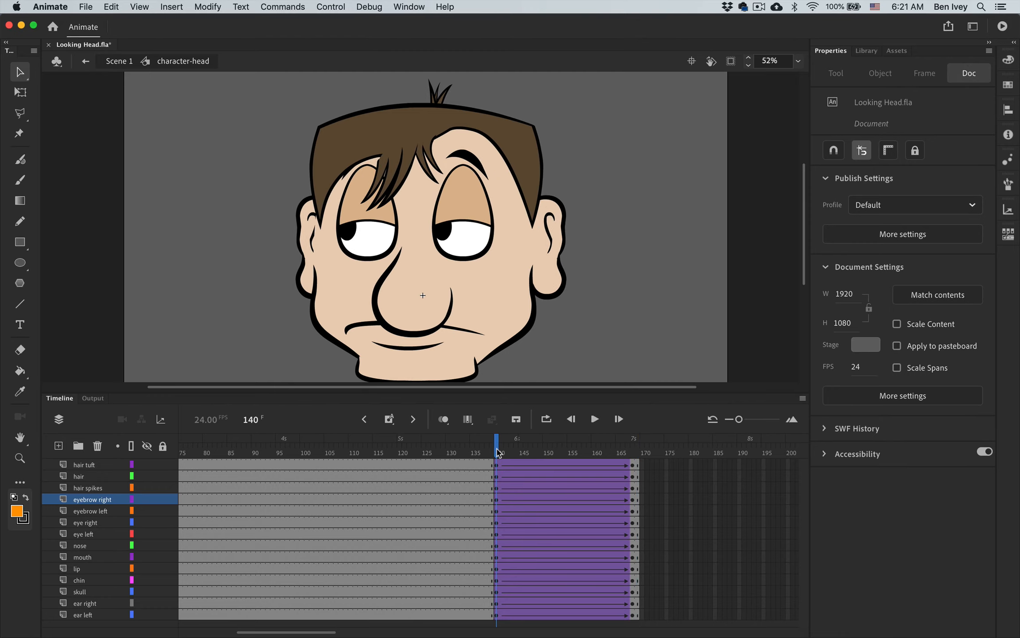
pyautogui.moveTo(499, 453); pyautogui.dragTo(633, 453)
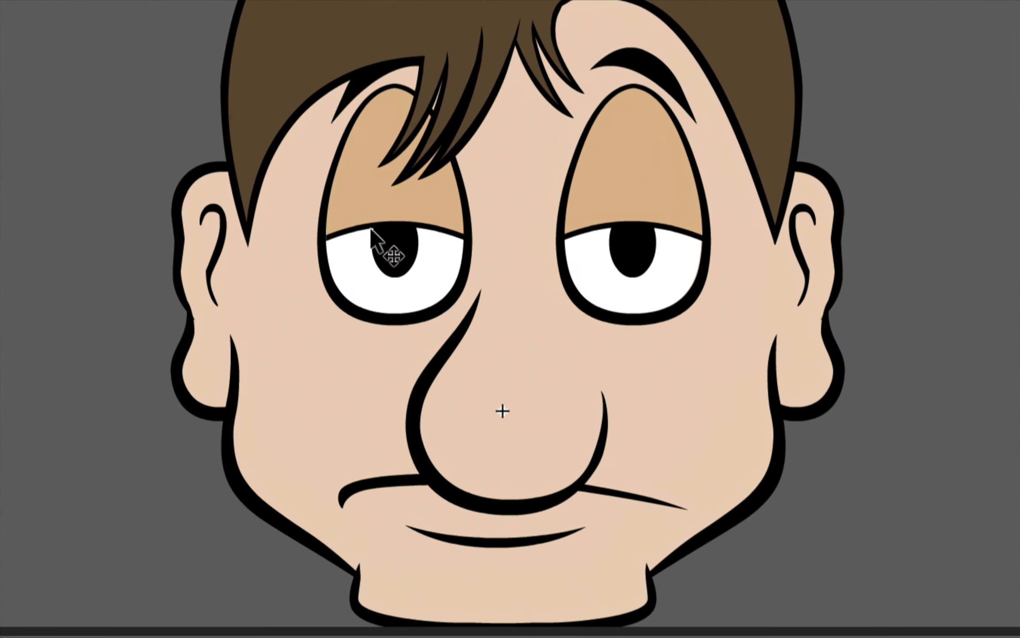
# - Open the right eye's nested eyeball and pupil symbol for editing and insert a pupil layer keyframe at frame 140
pyautogui.click(371, 220)
pyautogui.doubleClick(370, 233)
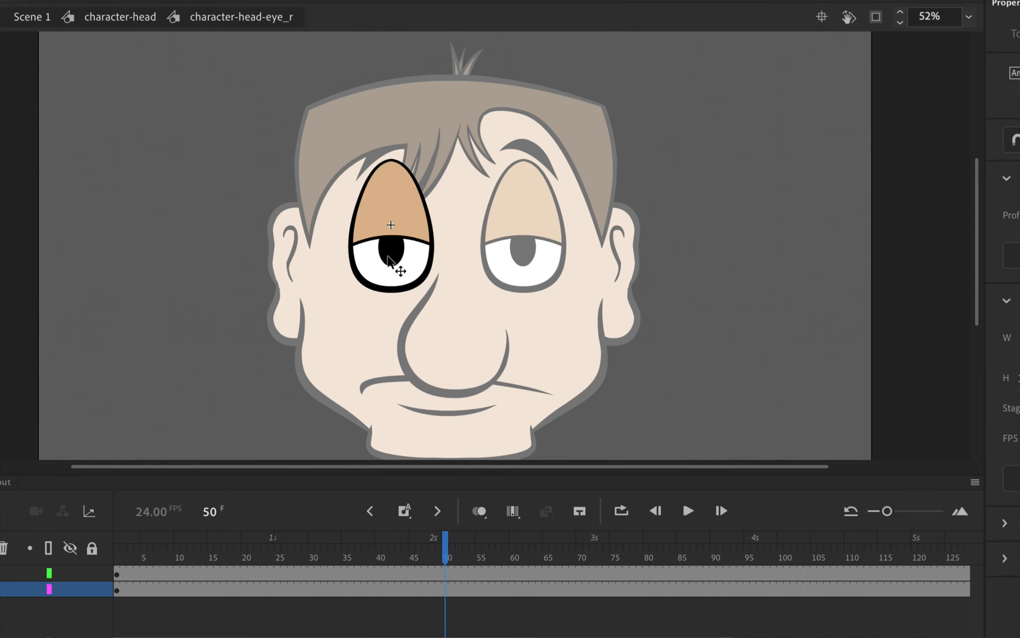
pyautogui.doubleClick(390, 257)
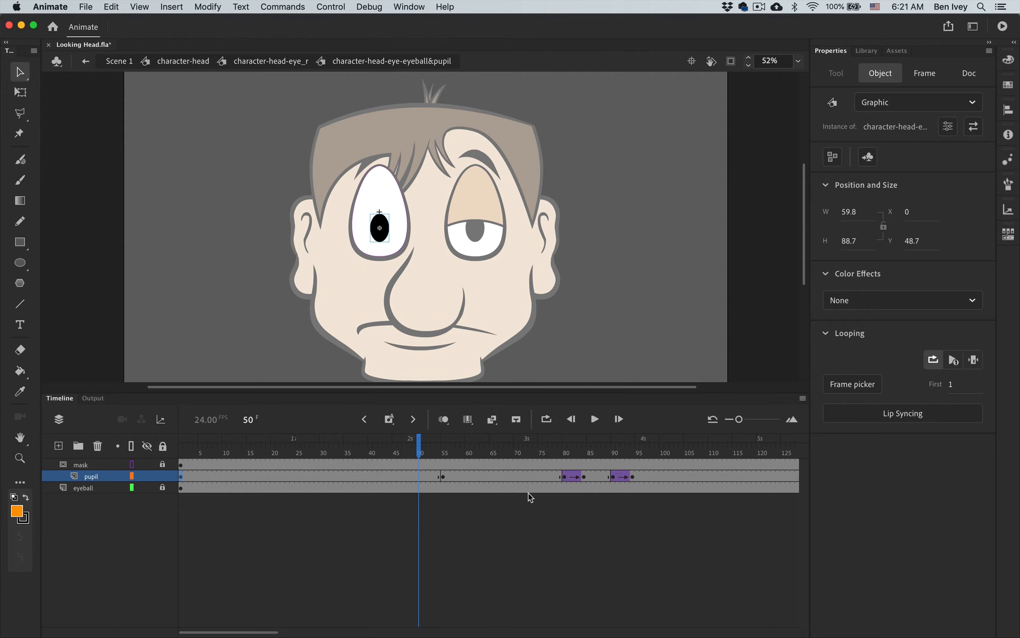
pyautogui.hscroll(10, 546, 480)
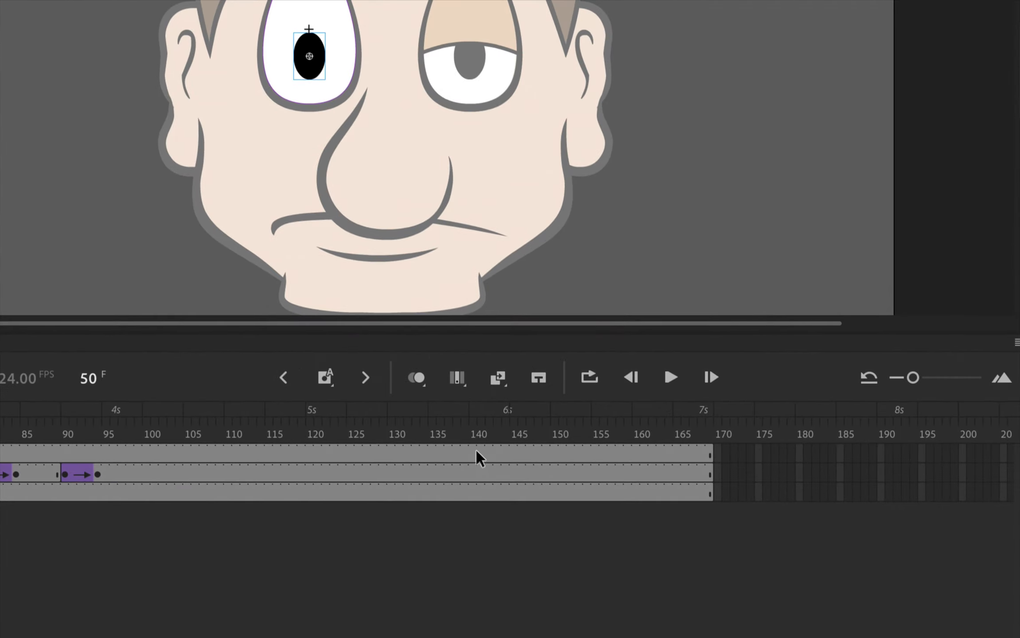
pyautogui.click(472, 475)
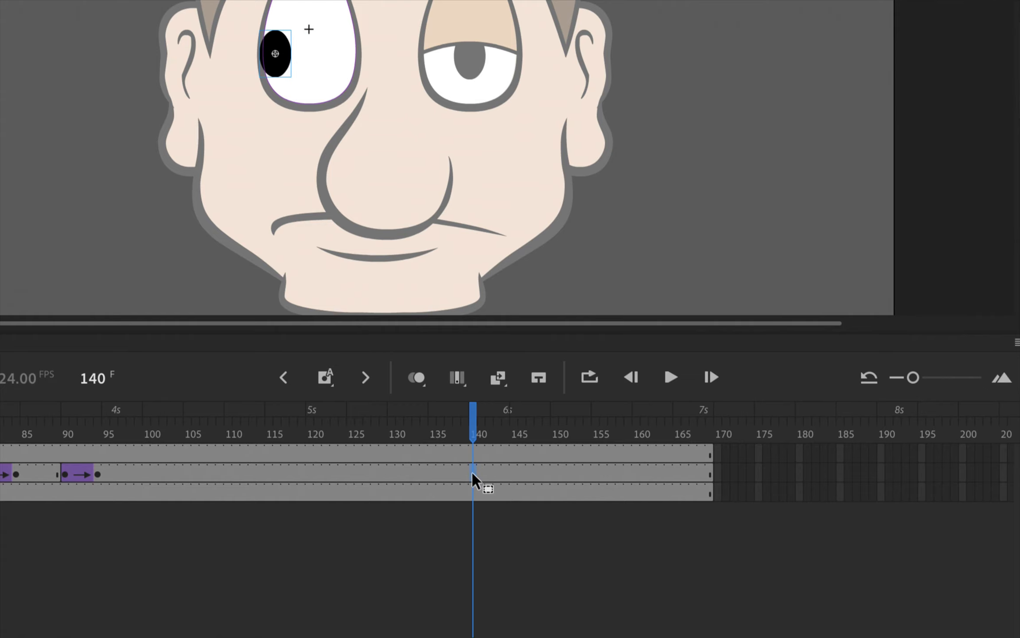
pyautogui.rightClick(471, 475)
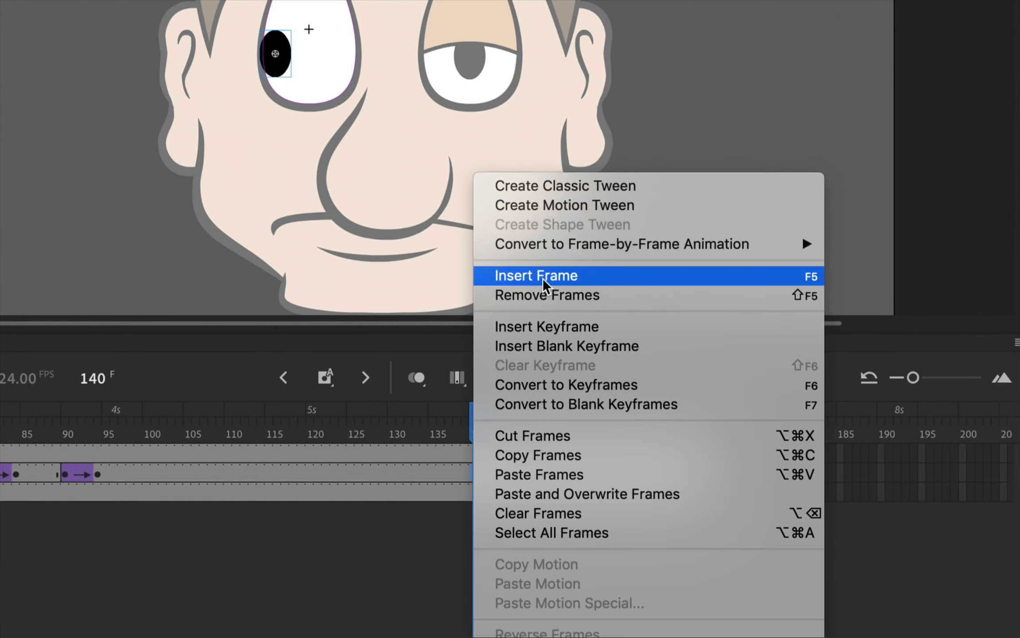
pyautogui.click(554, 327)
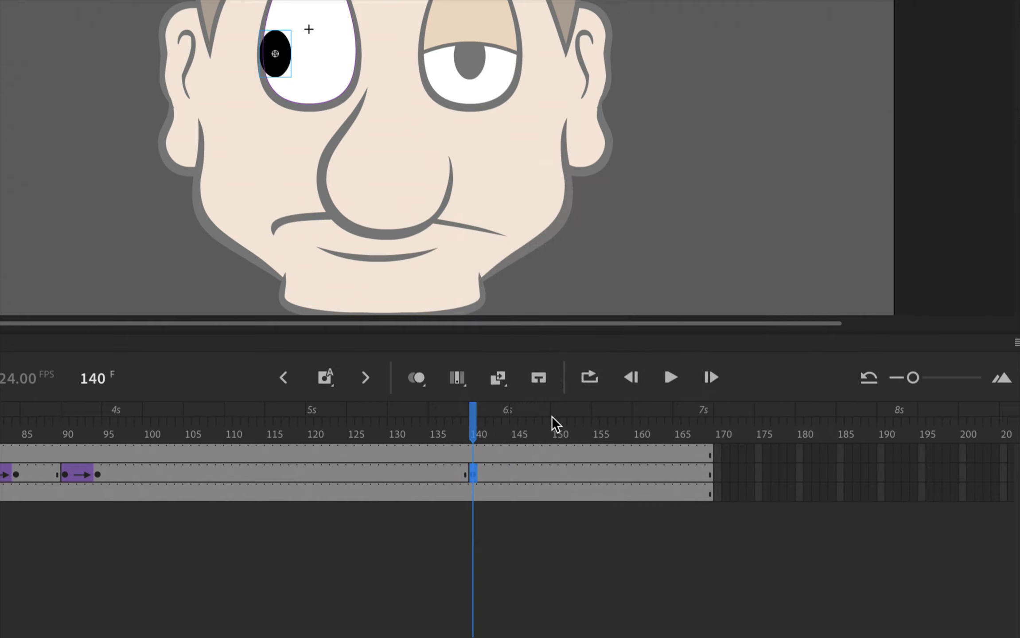
# - Insert a keyframe at frame 168 on the pupil layer and delete the off-centre pupil there
pyautogui.click(697, 472)
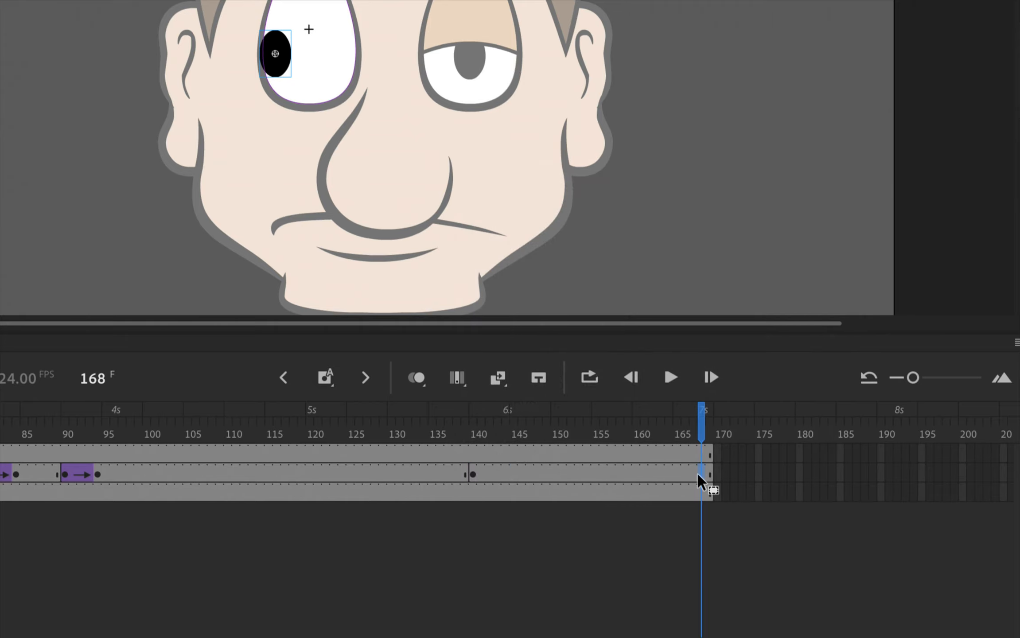
pyautogui.rightClick(699, 472)
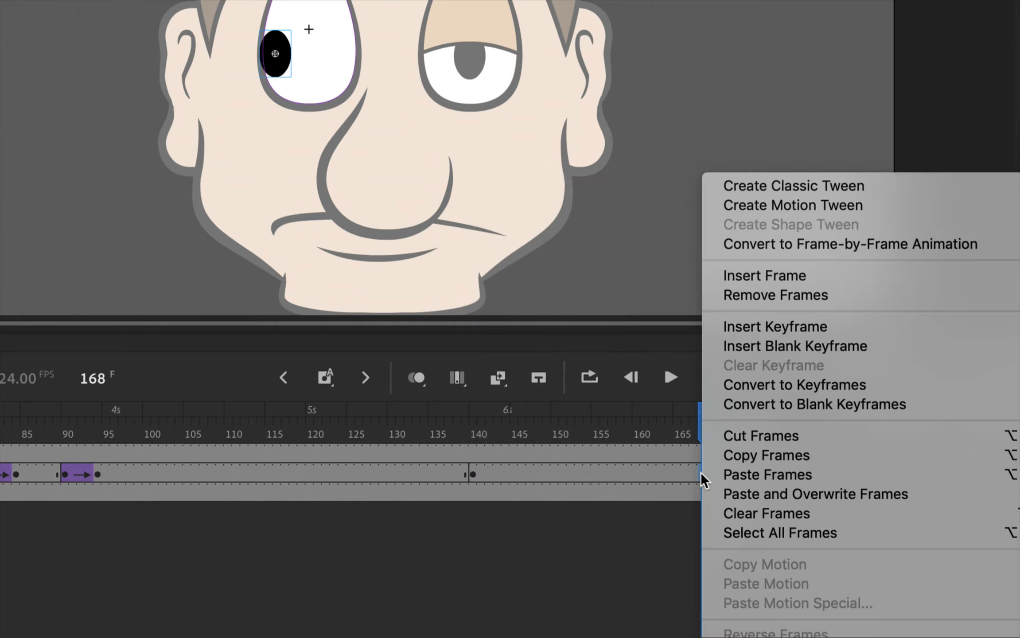
pyautogui.click(759, 326)
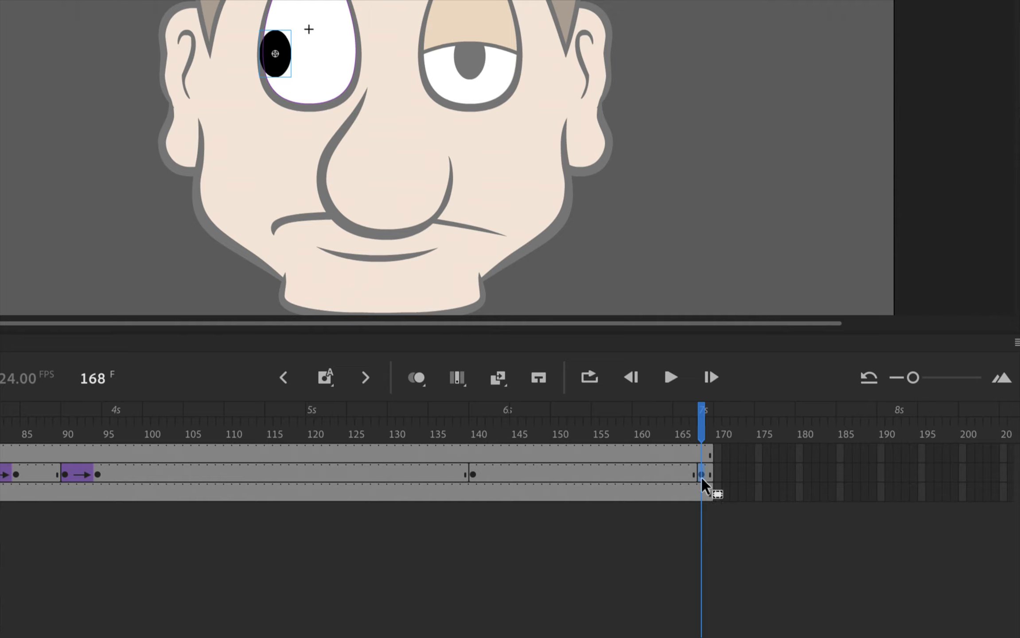
pyautogui.press('Delete')
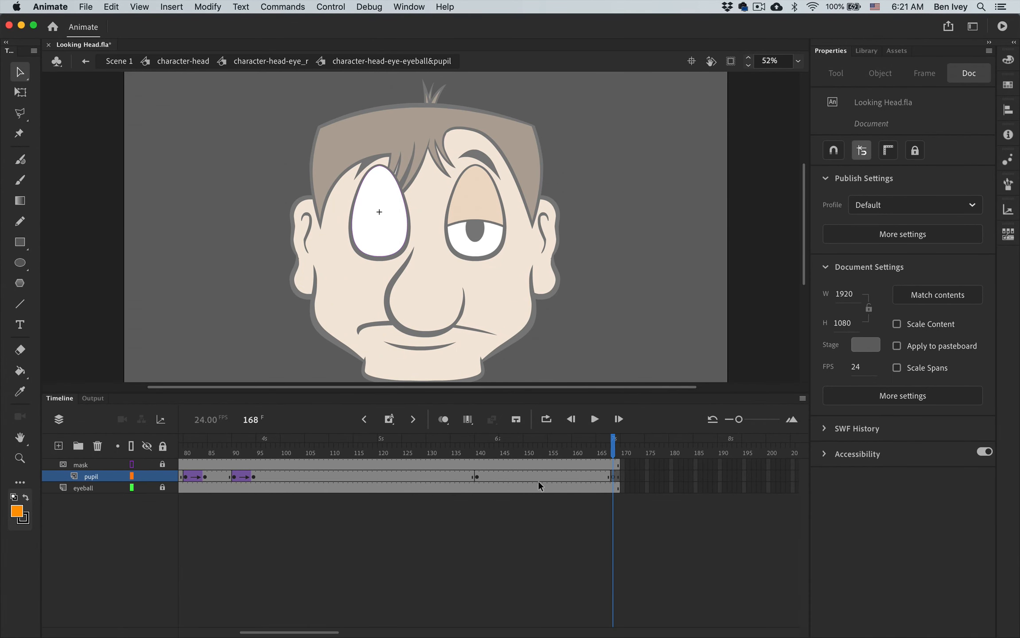
# - Copy the centred pupil from frame 1 and paste it in place at frame 168 of the pupil layer
pyautogui.hscroll(-8, 538, 480)
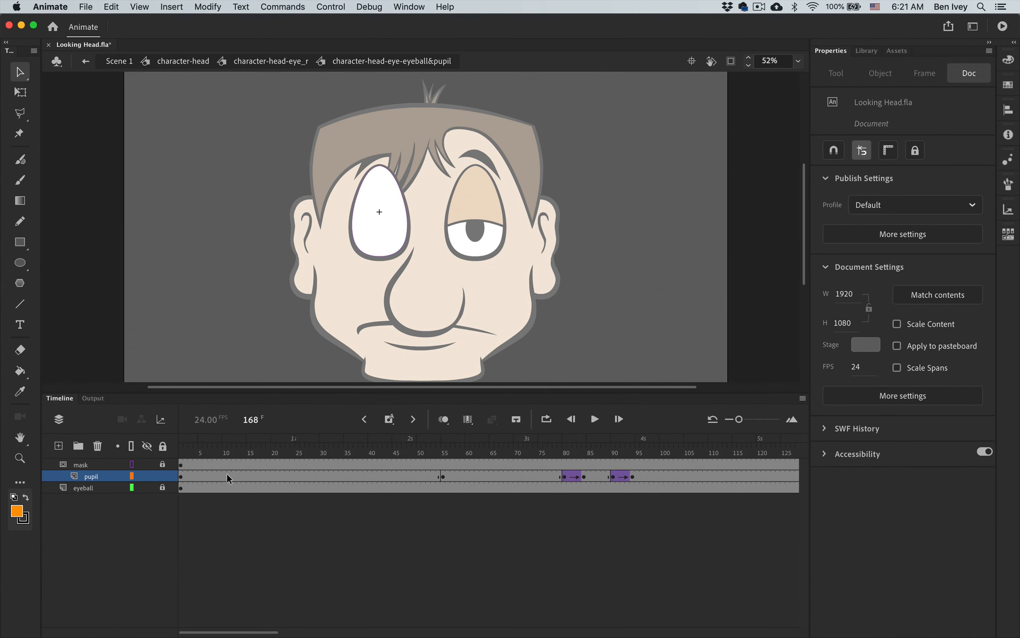
pyautogui.click(180, 476)
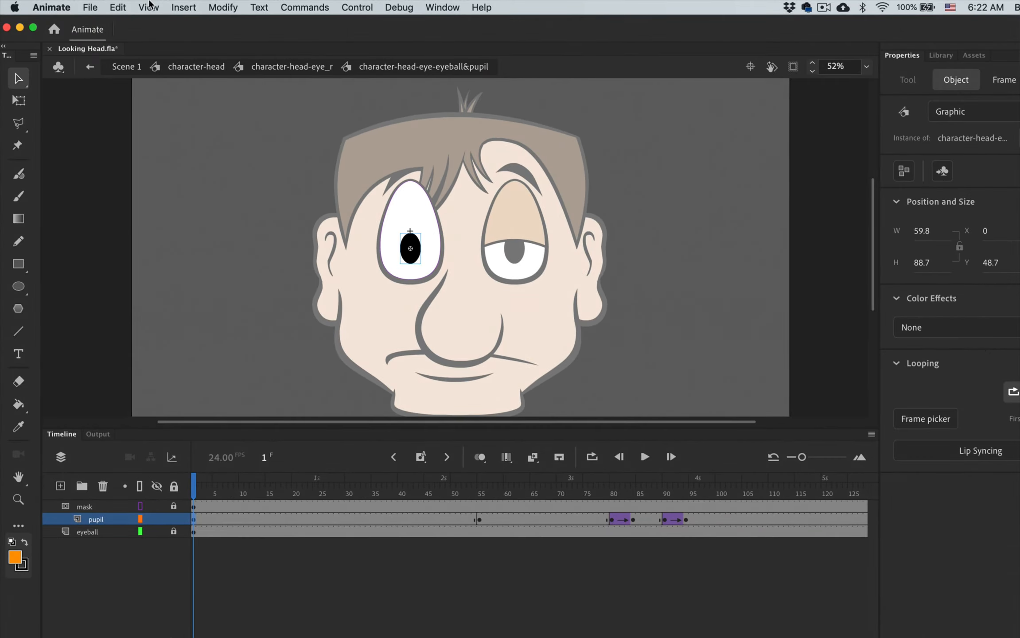
pyautogui.click(119, 8)
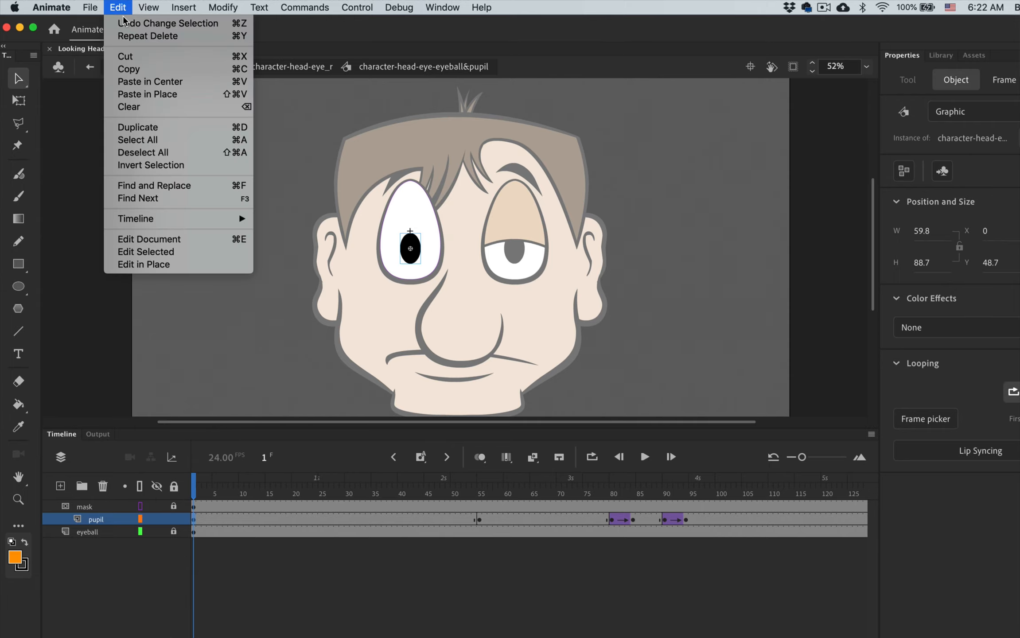
pyautogui.click(125, 68)
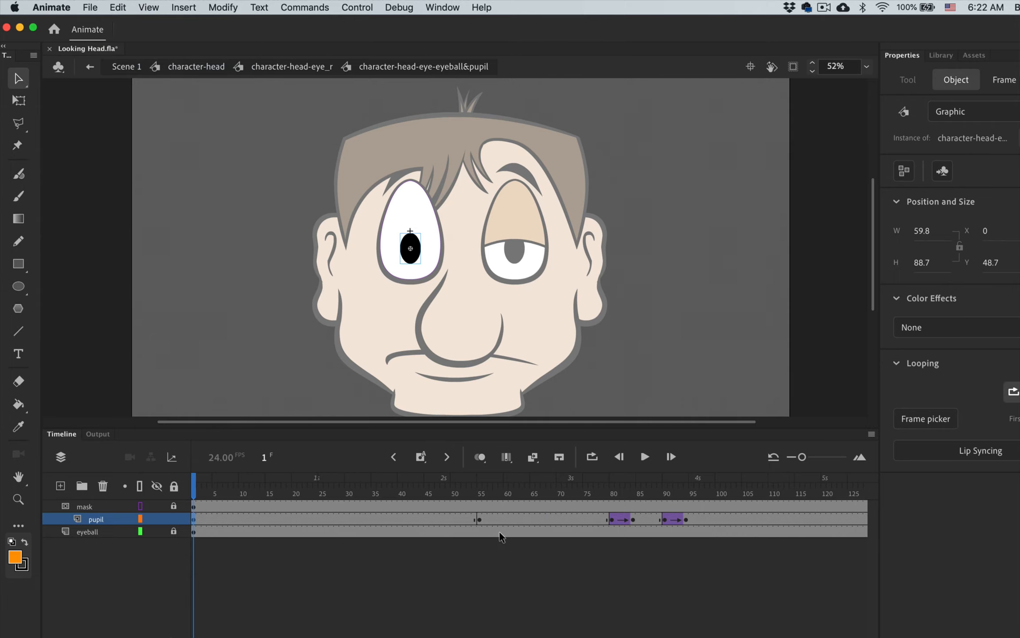
pyautogui.hscroll(5, 502, 533)
pyautogui.click(668, 519)
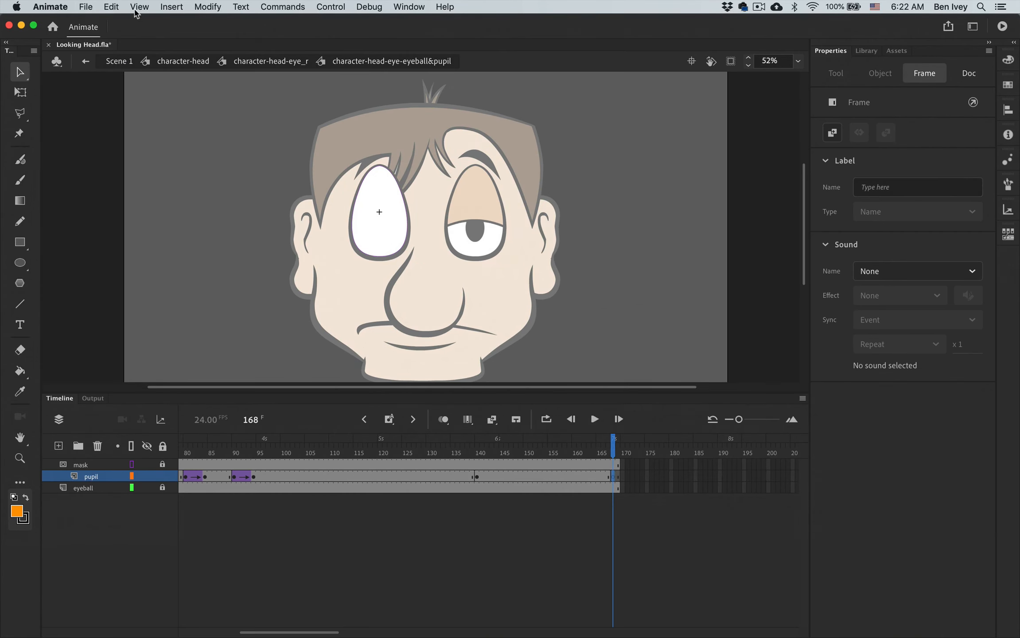
pyautogui.click(111, 6)
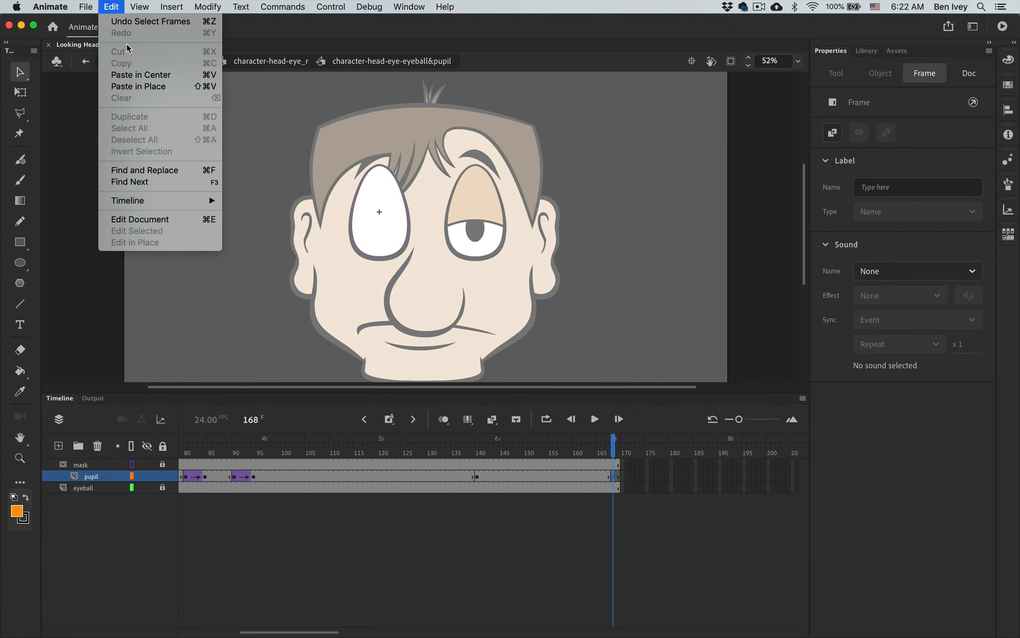
pyautogui.click(135, 86)
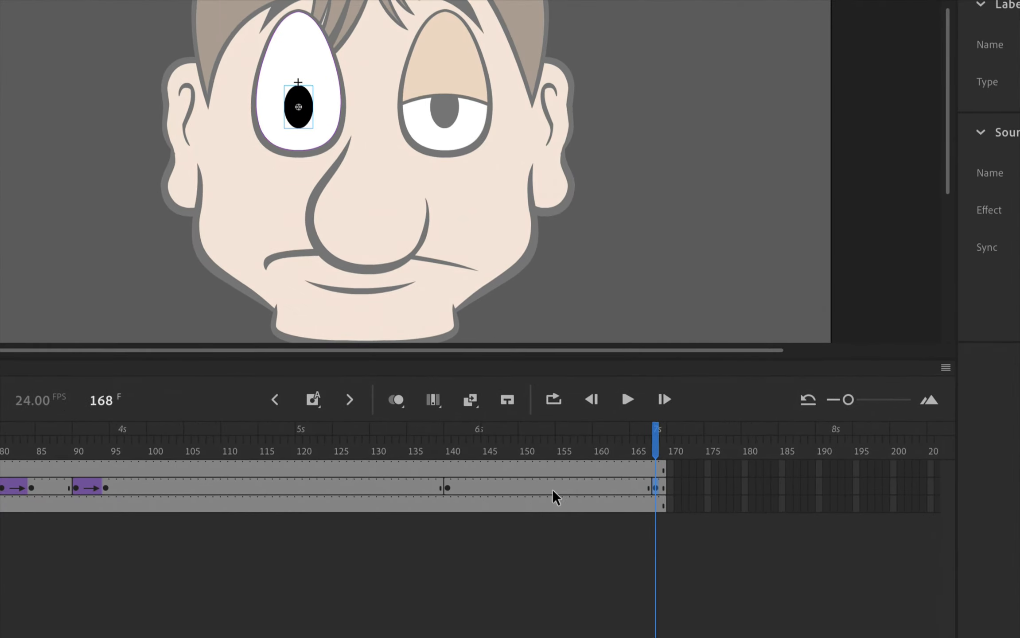
# - Create a classic tween on the pupil layer from frame 140 to 168 and scrub through it to check the motion
pyautogui.click(447, 489)
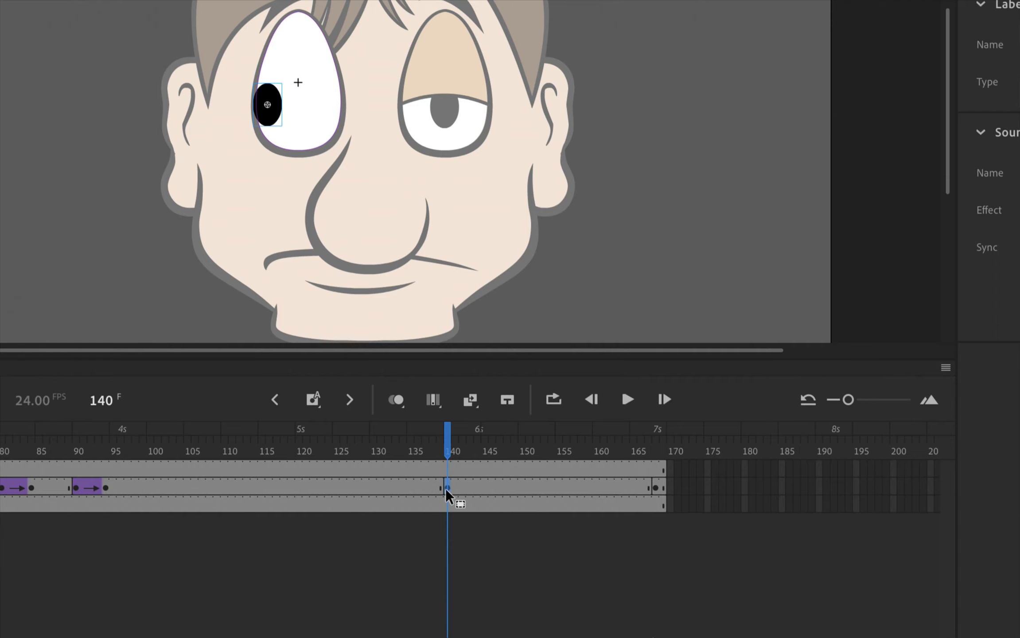
pyautogui.rightClick(445, 488)
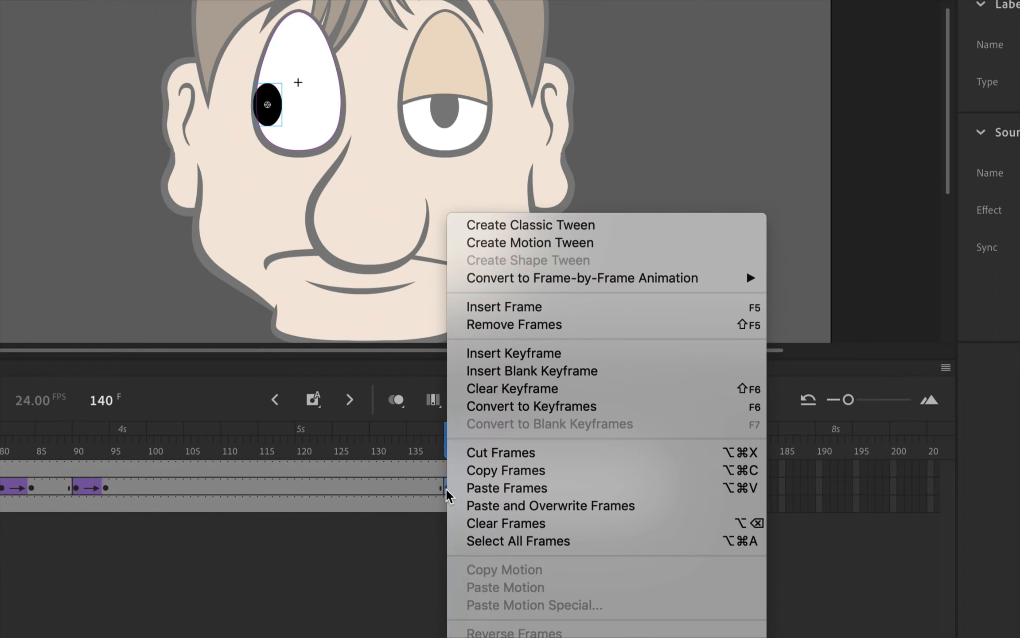
pyautogui.click(497, 225)
pyautogui.moveTo(445, 436); pyautogui.dragTo(653, 452)
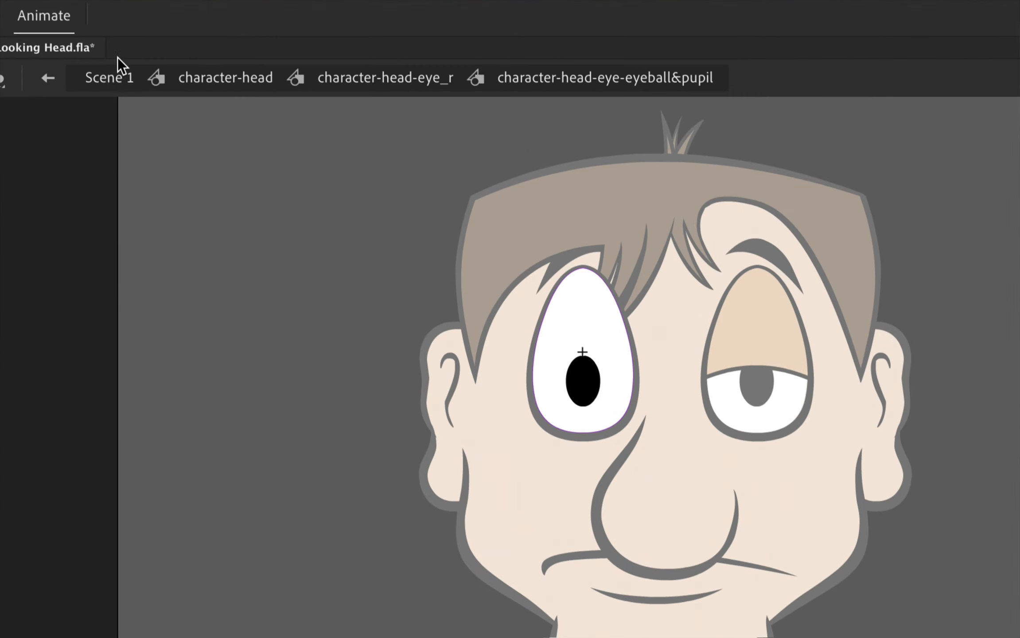
# - Return to Scene 1 and test the movie to review the complete head animation
pyautogui.click(109, 79)
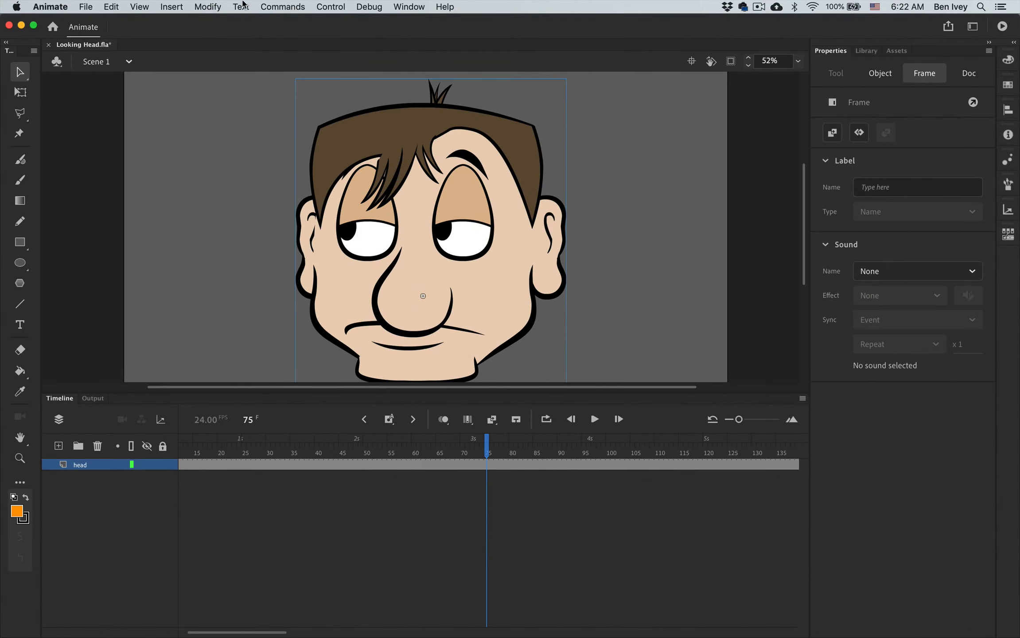
pyautogui.click(331, 6)
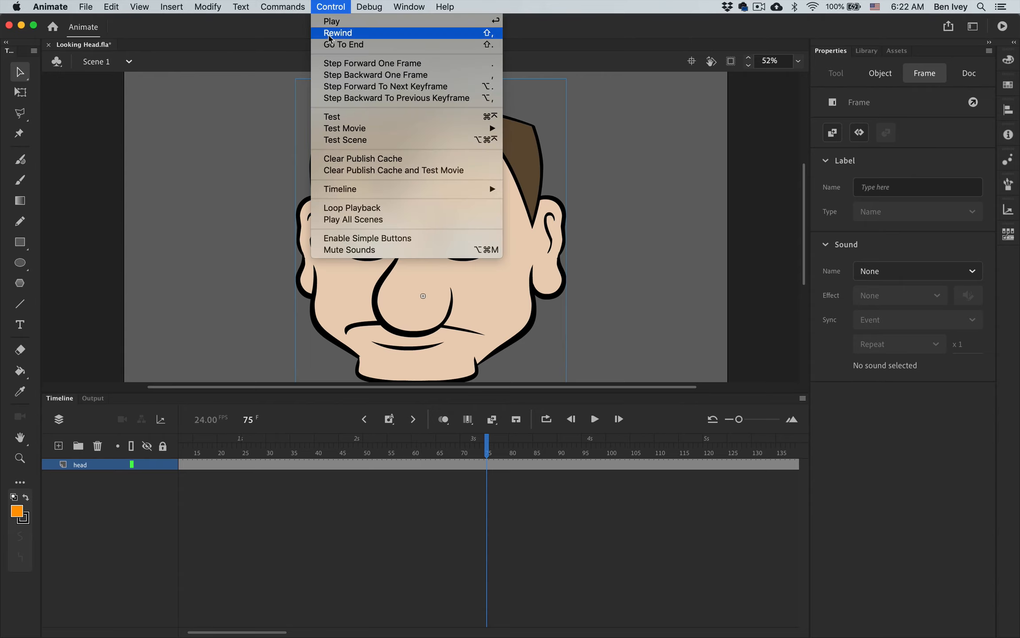
pyautogui.click(347, 119)
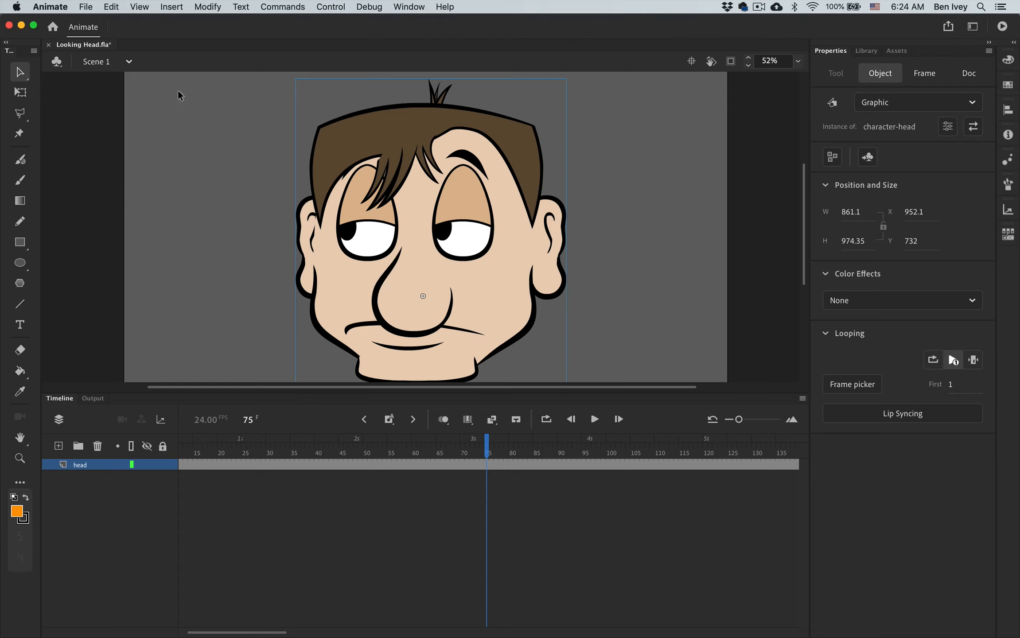
# - Save the document as a new Animate file in the Chapter1 folder, prefixing the Looking Head file name with the author's surname
pyautogui.click(85, 5)
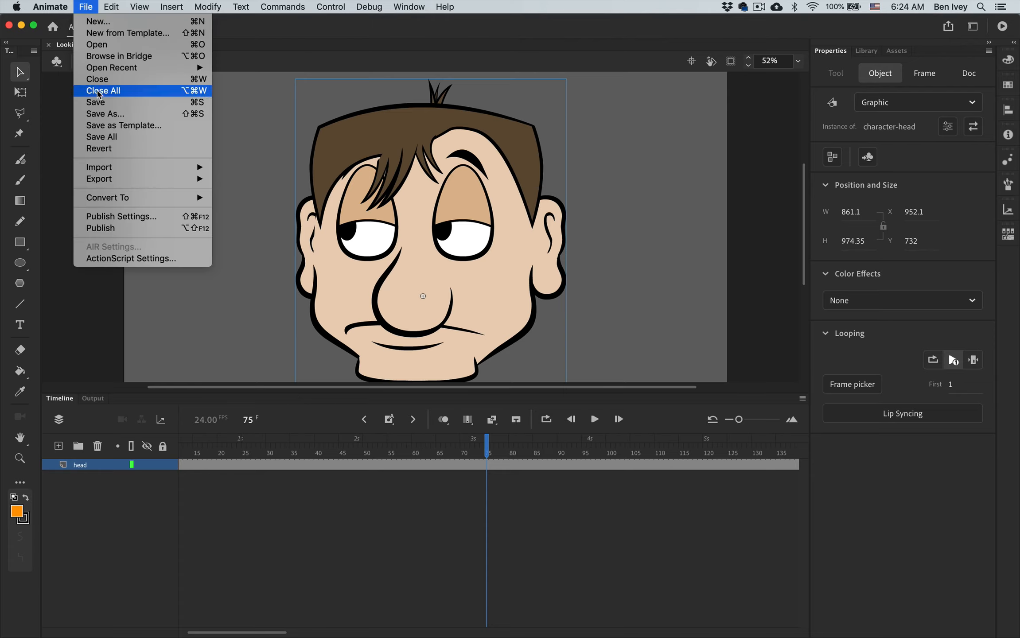
pyautogui.click(105, 114)
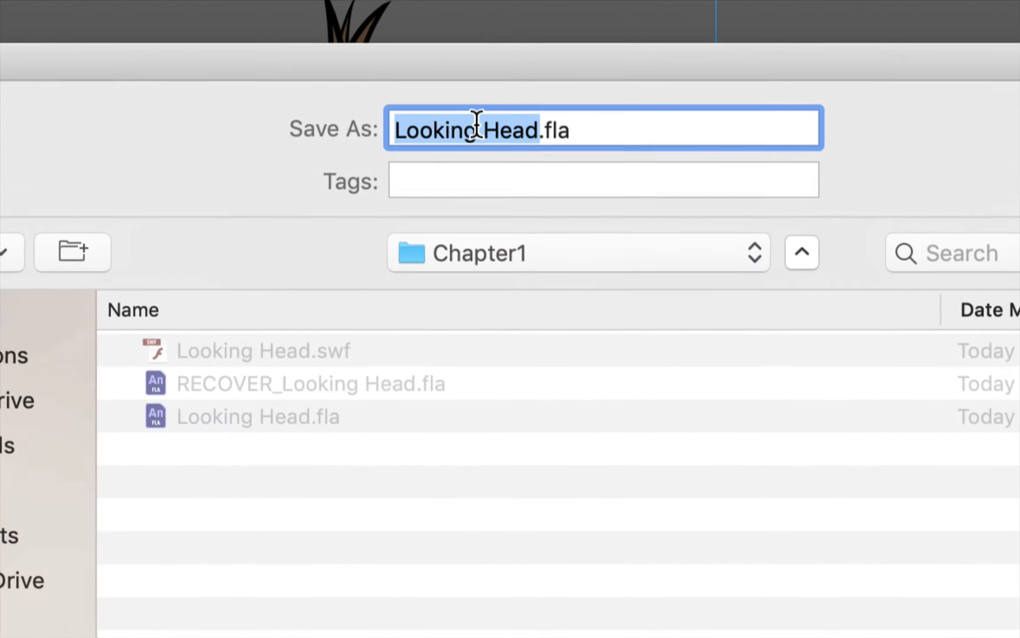
pyautogui.press('Left')
pyautogui.write('Ivey')
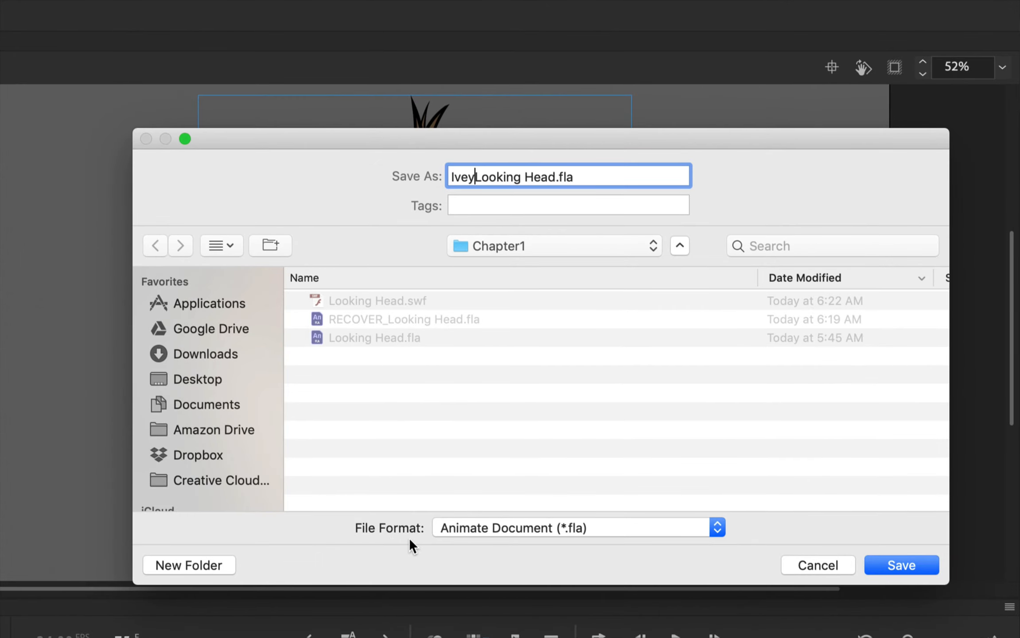
pyautogui.click(903, 567)
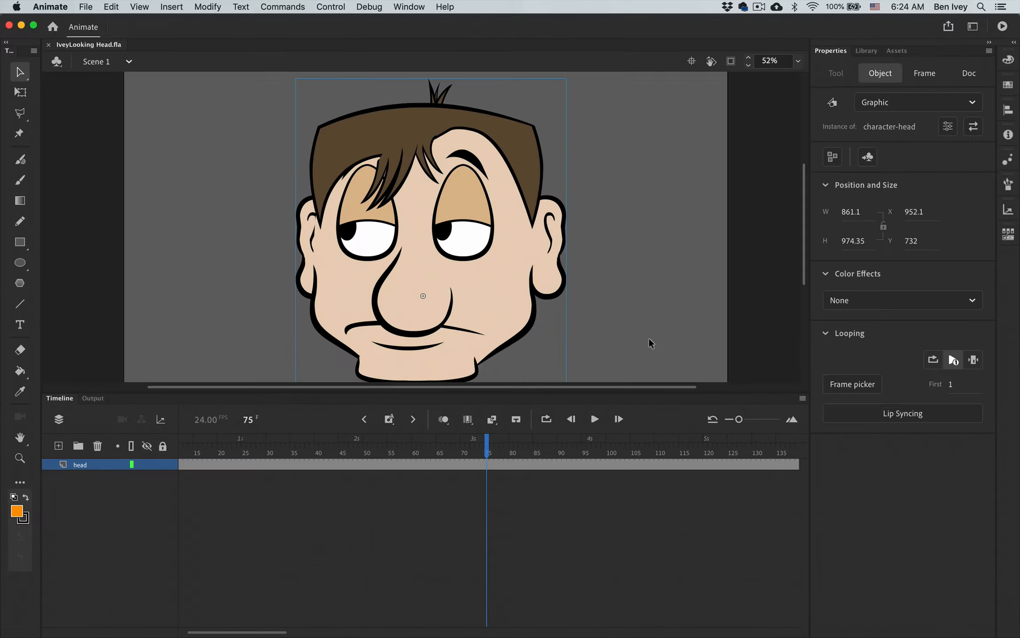